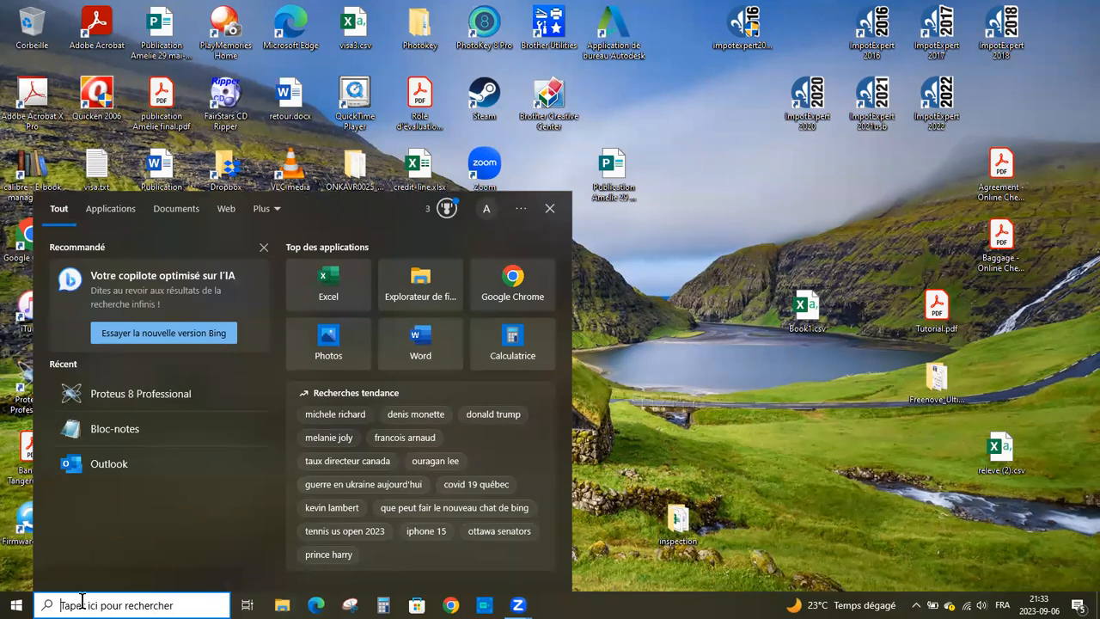
Launch Proteus 8 Professional and enlarge its window to fill most of the desktop.
click(115, 391)
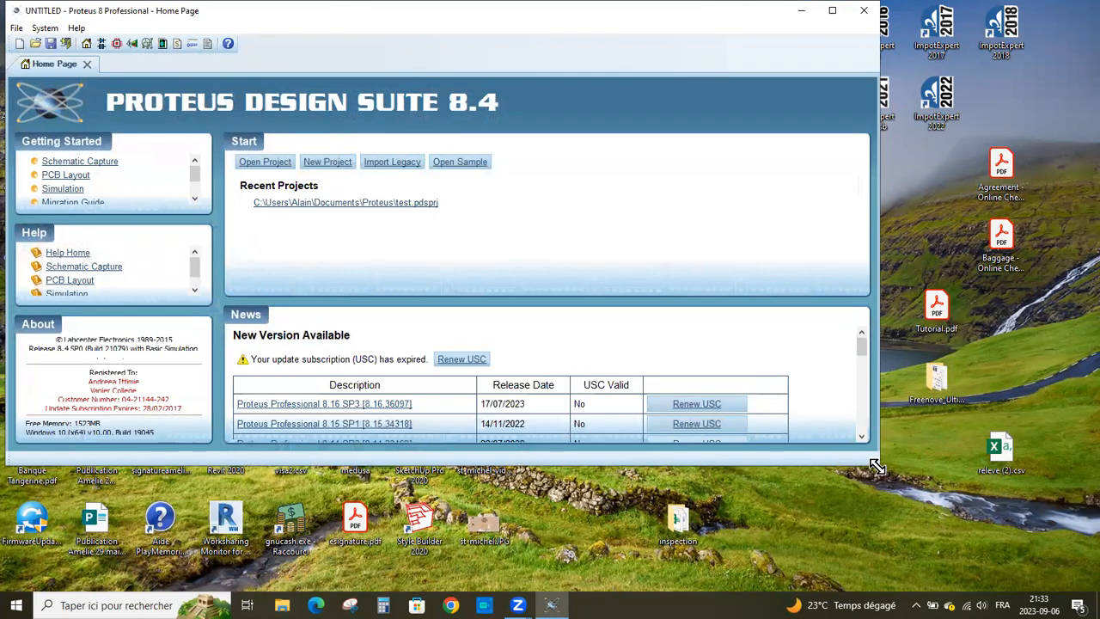
drag(876, 466, 1066, 583)
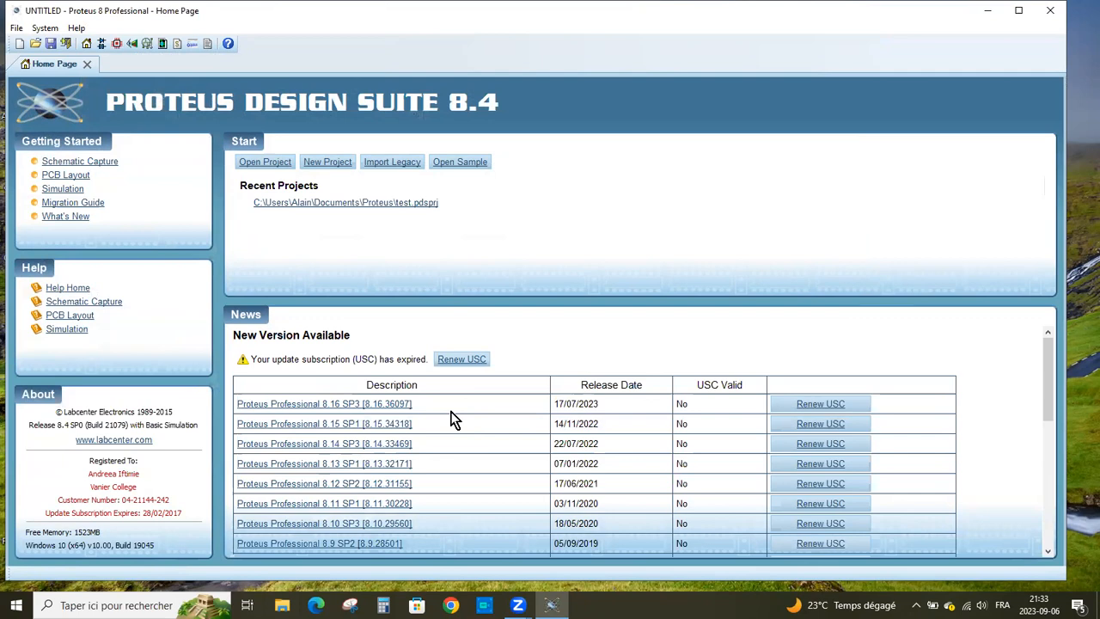
Set the library locale to North American in the system settings, and restart Proteus 8 Professional.
click(44, 29)
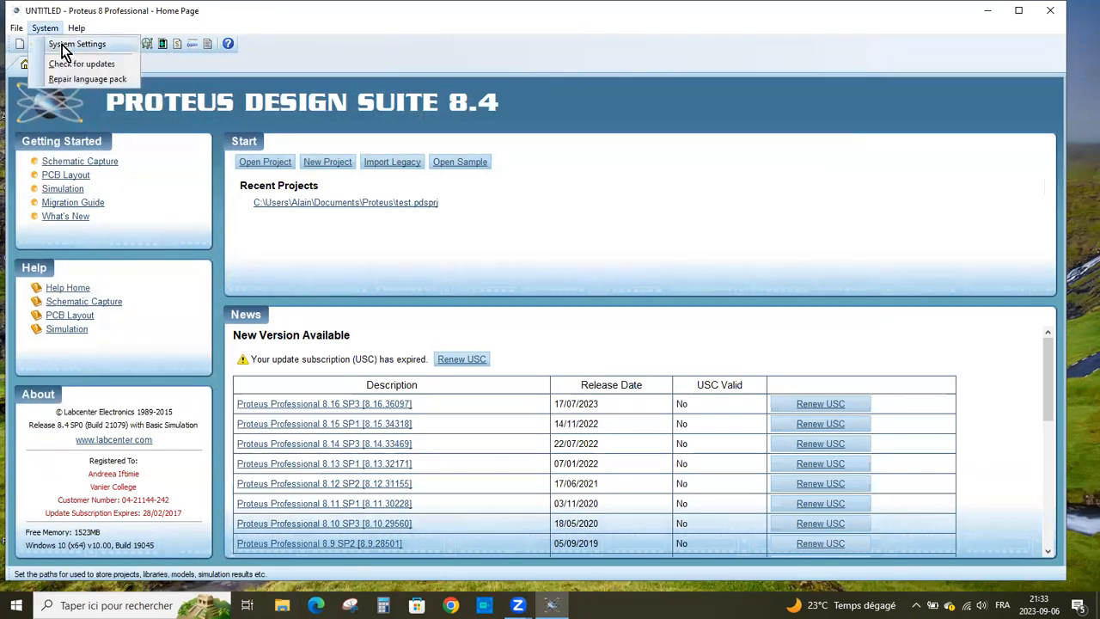
click(60, 43)
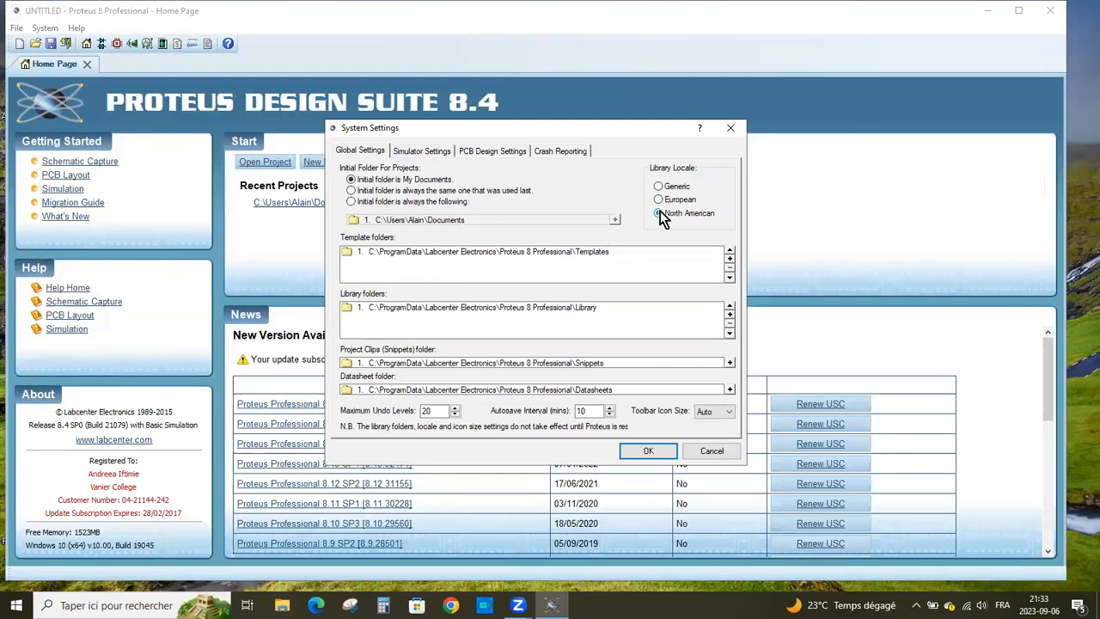
click(646, 451)
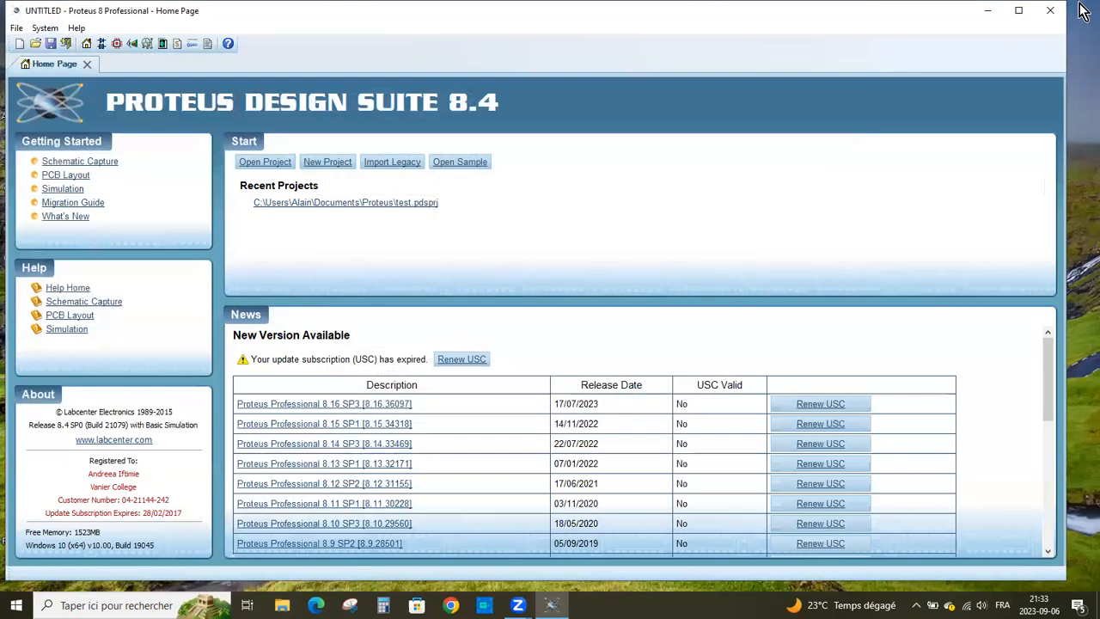
click(1050, 12)
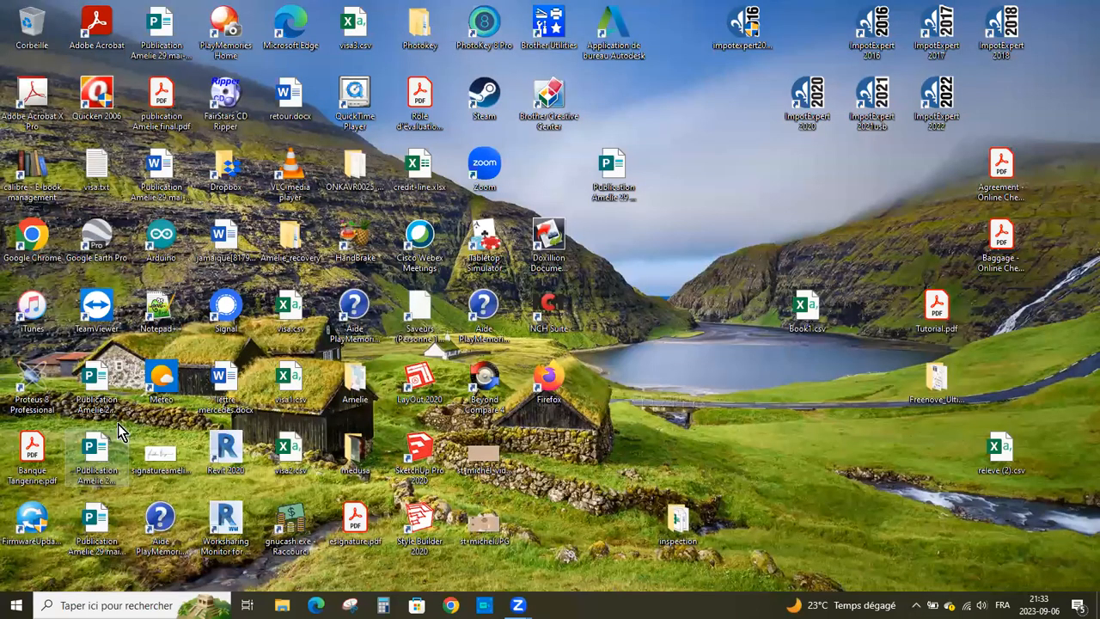
key(super+s)
click(138, 396)
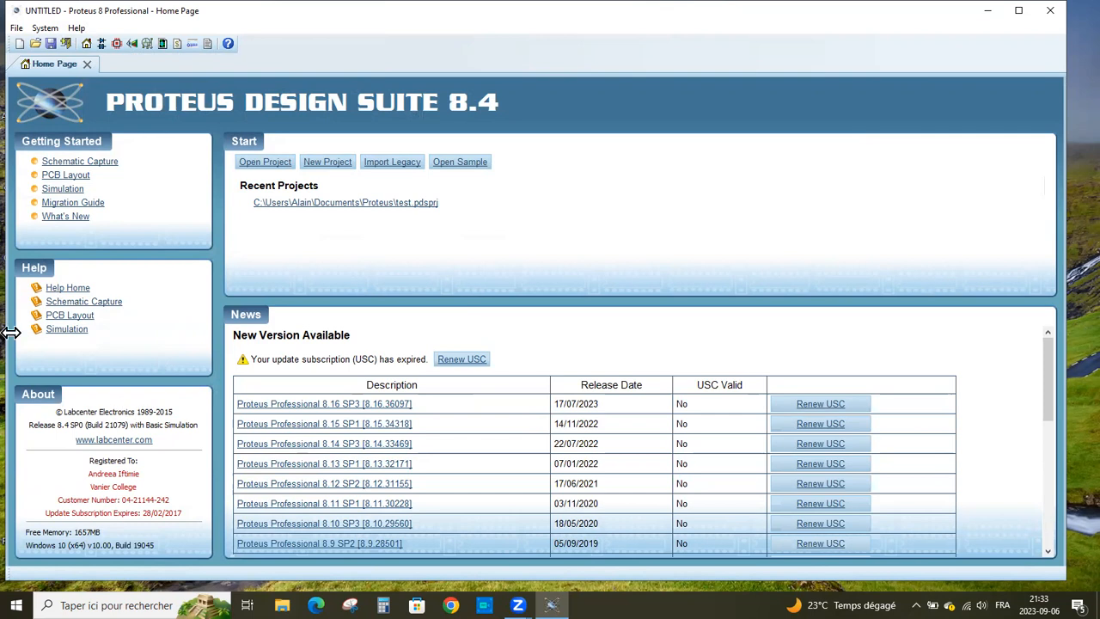
Set the initial folder for projects to always be the specified Documents folder in the global system settings.
click(326, 168)
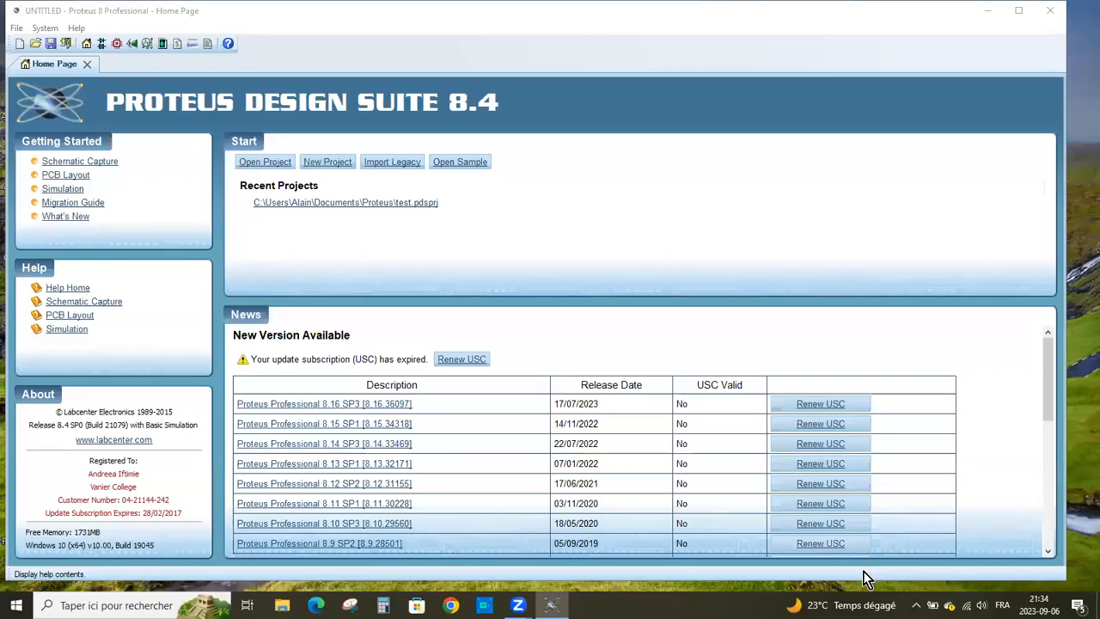
click(46, 30)
click(60, 45)
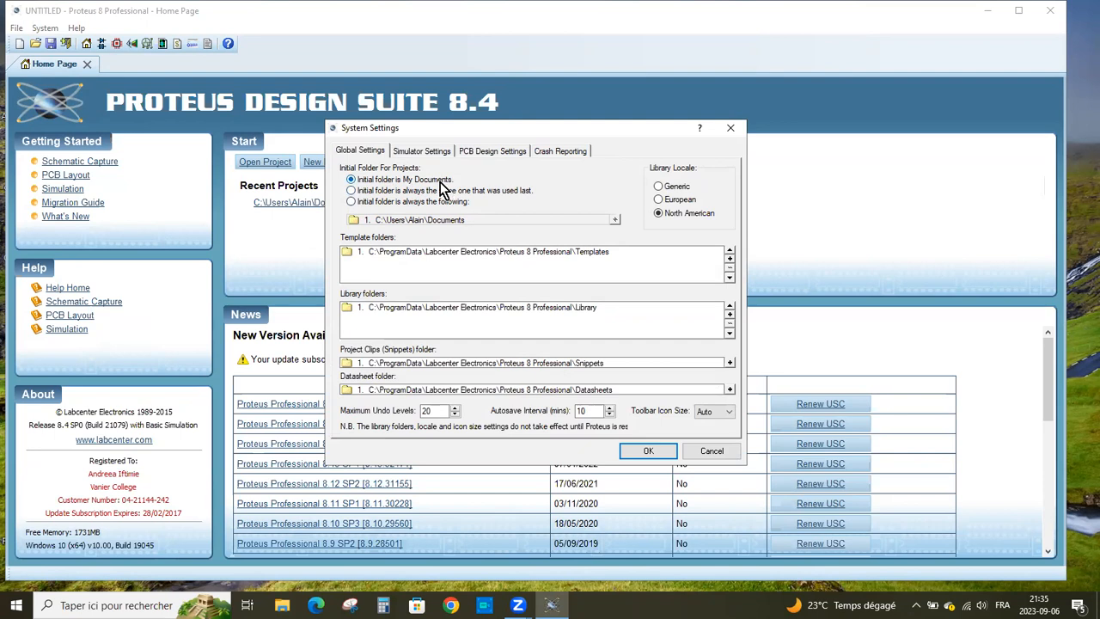
click(350, 202)
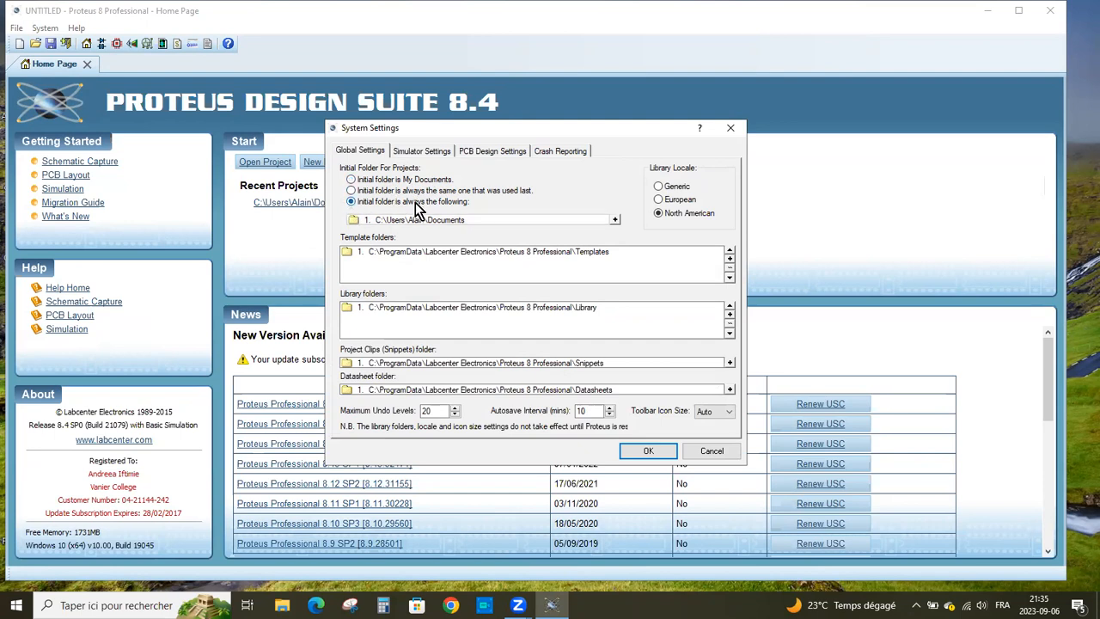
click(467, 219)
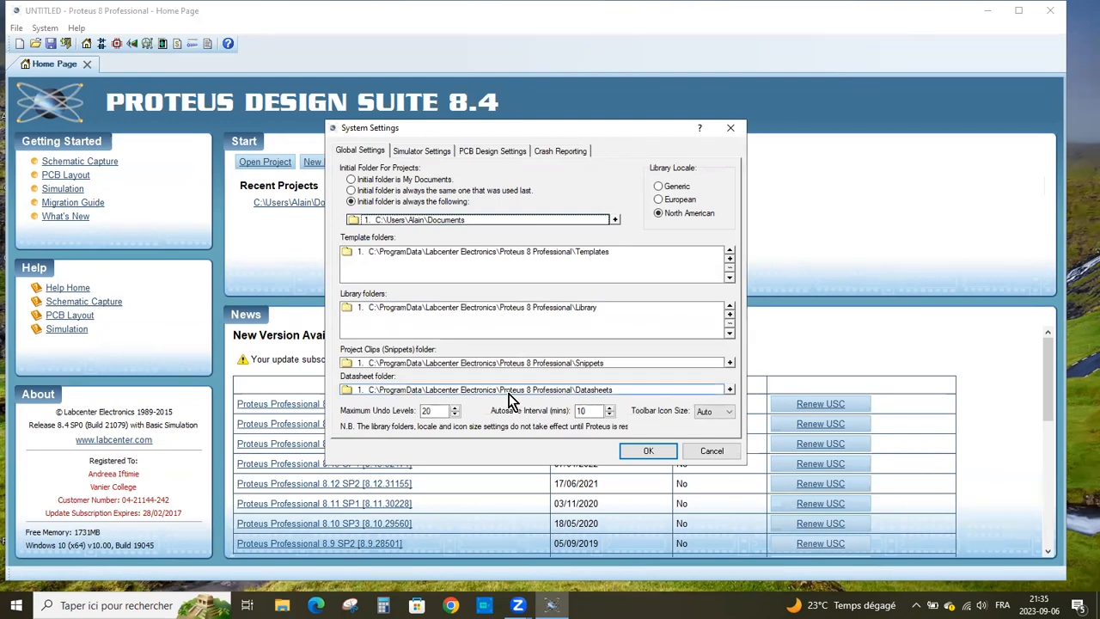
click(641, 447)
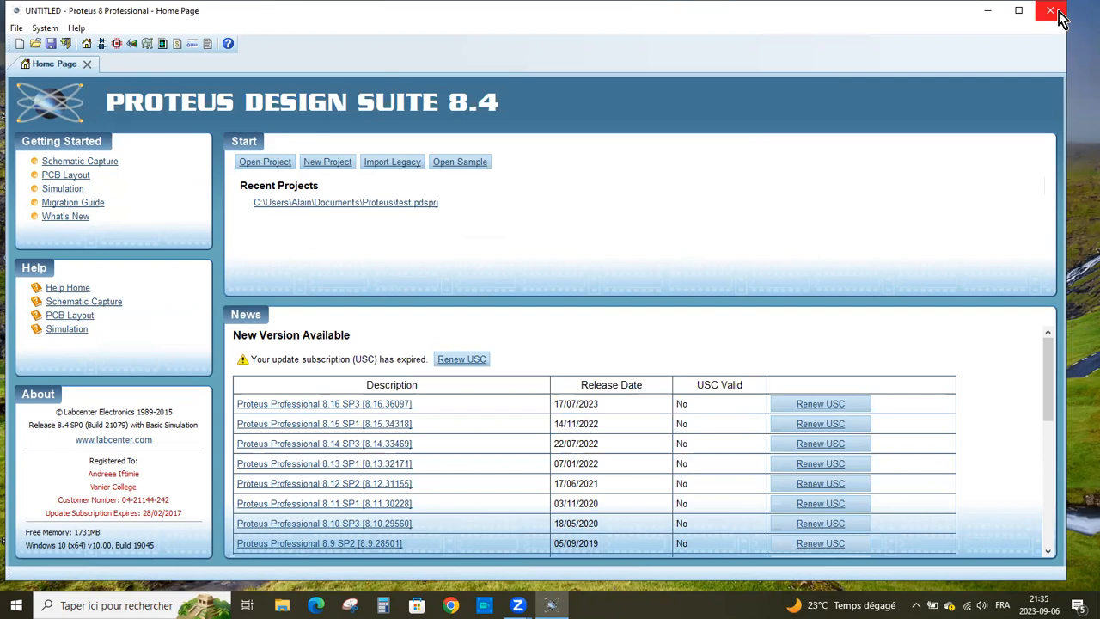
Start a new project named project2 in the default Documents path.
click(331, 163)
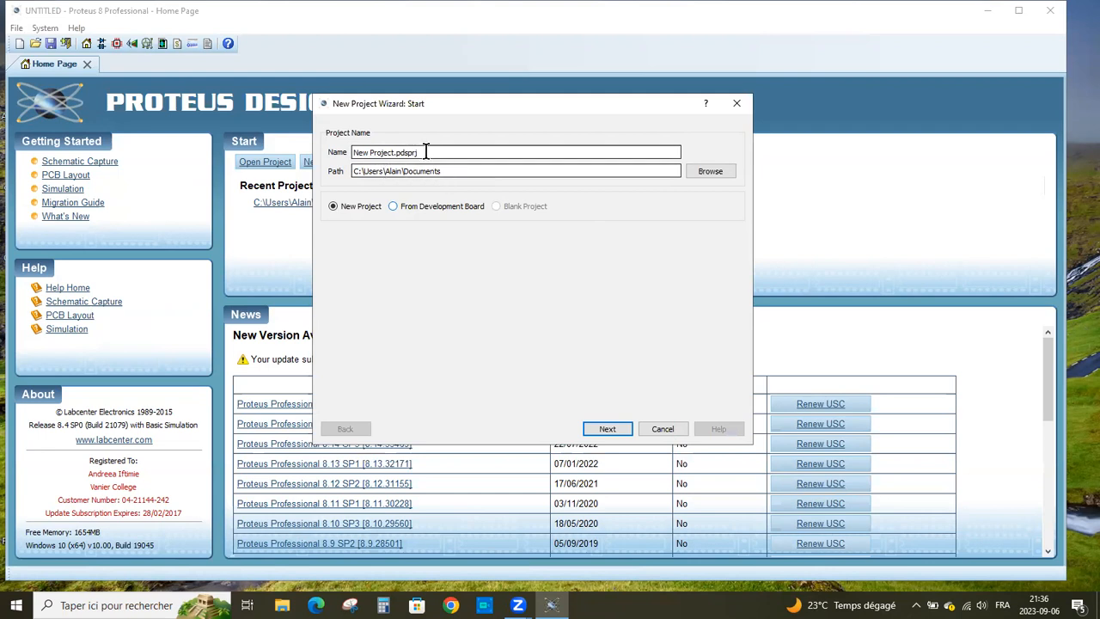
drag(425, 152, 309, 152)
text(project2)
click(608, 429)
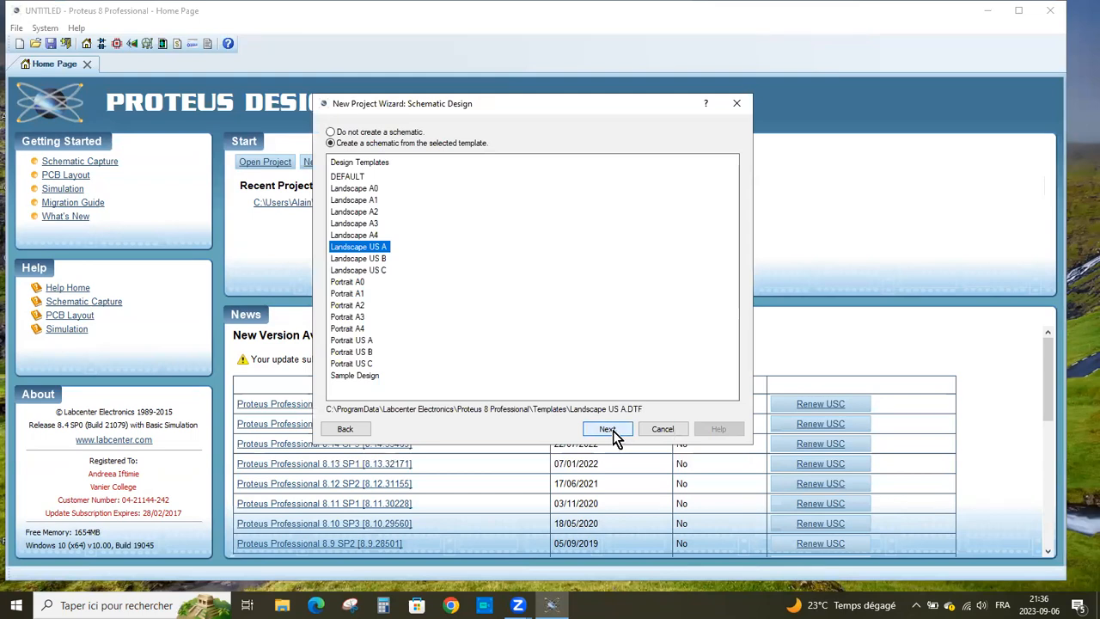
Create the project with a Landscape A4 schematic template, no PCB layout and no firmware project.
click(355, 237)
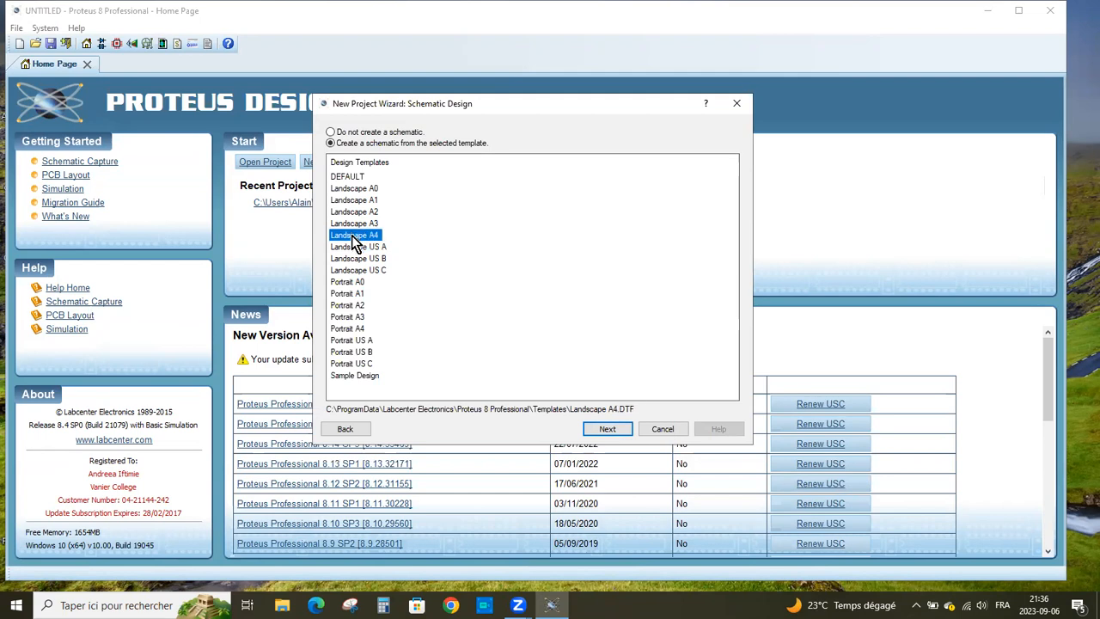
click(608, 432)
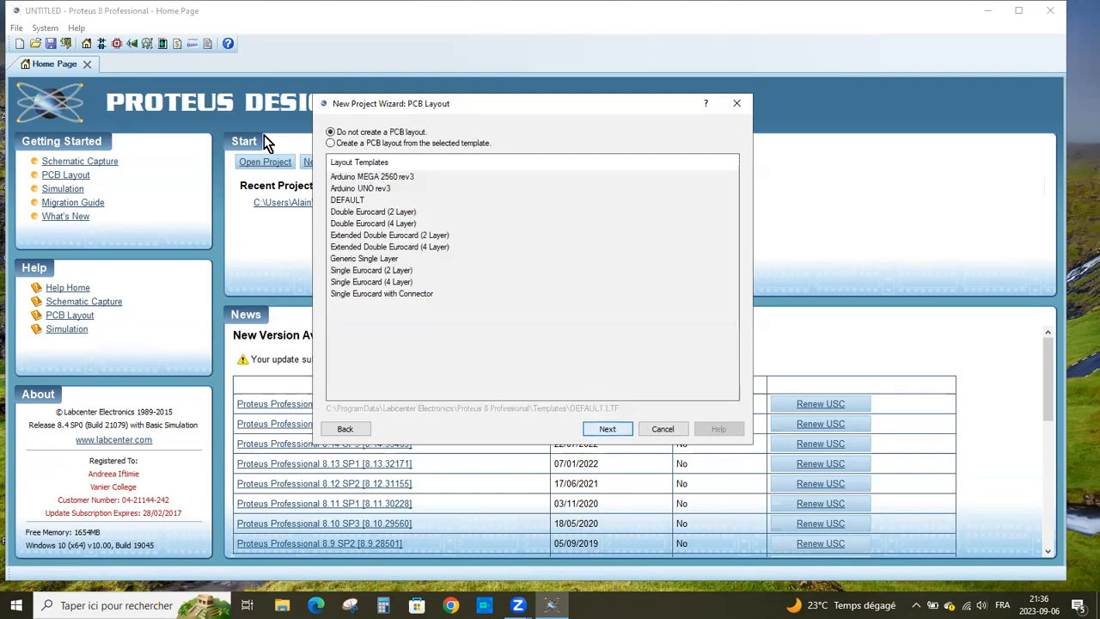
click(612, 434)
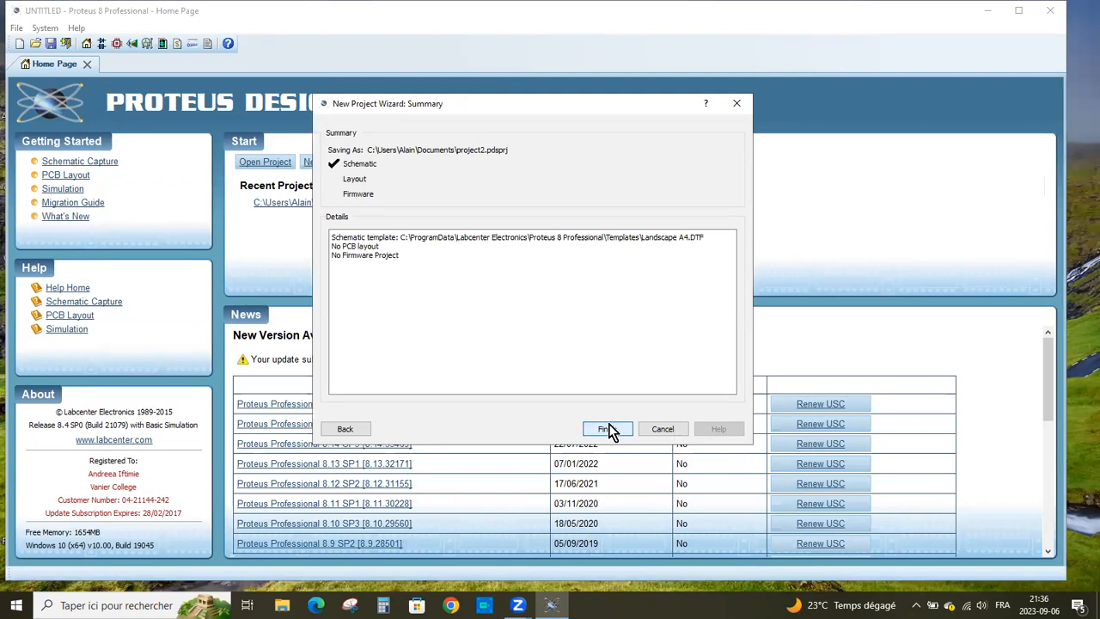
click(607, 428)
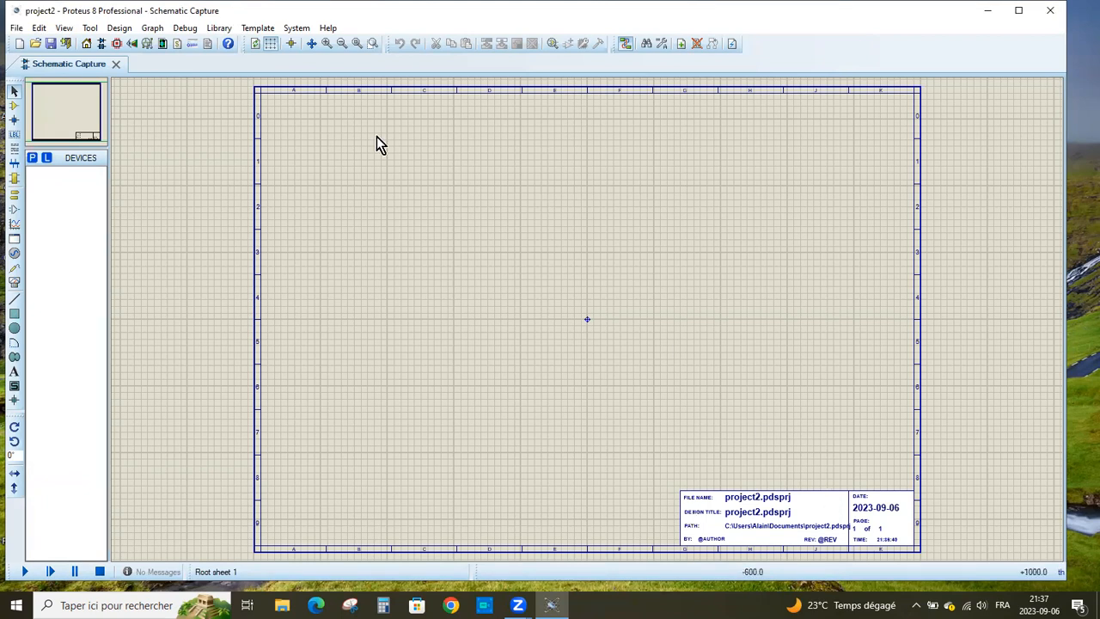
Set the design title to Project2 and enter the author's full name in the design properties.
click(118, 30)
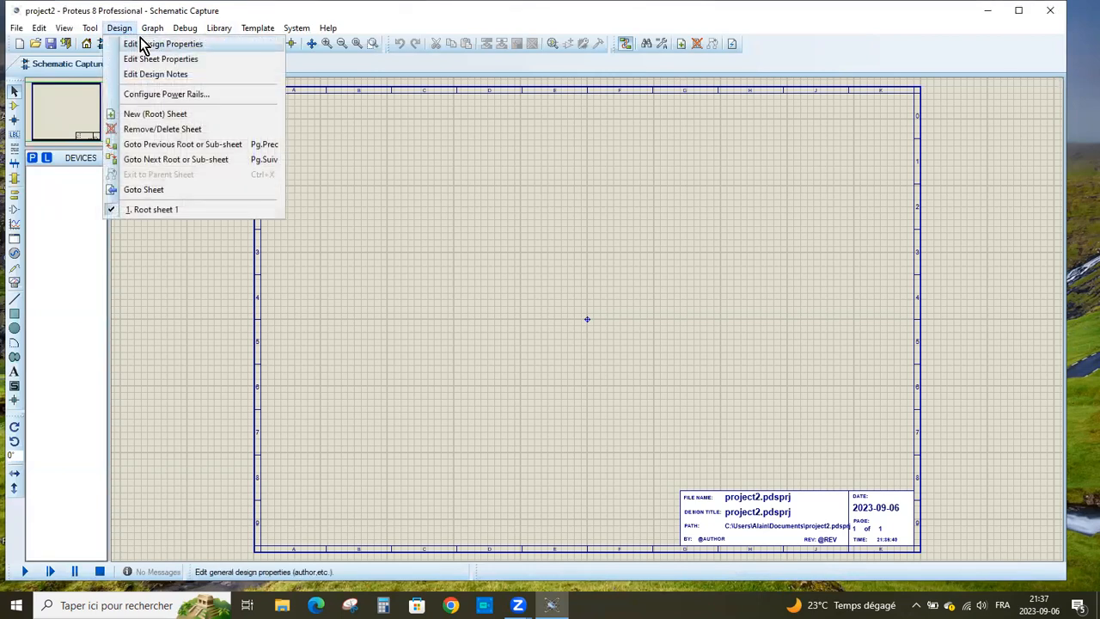
click(148, 43)
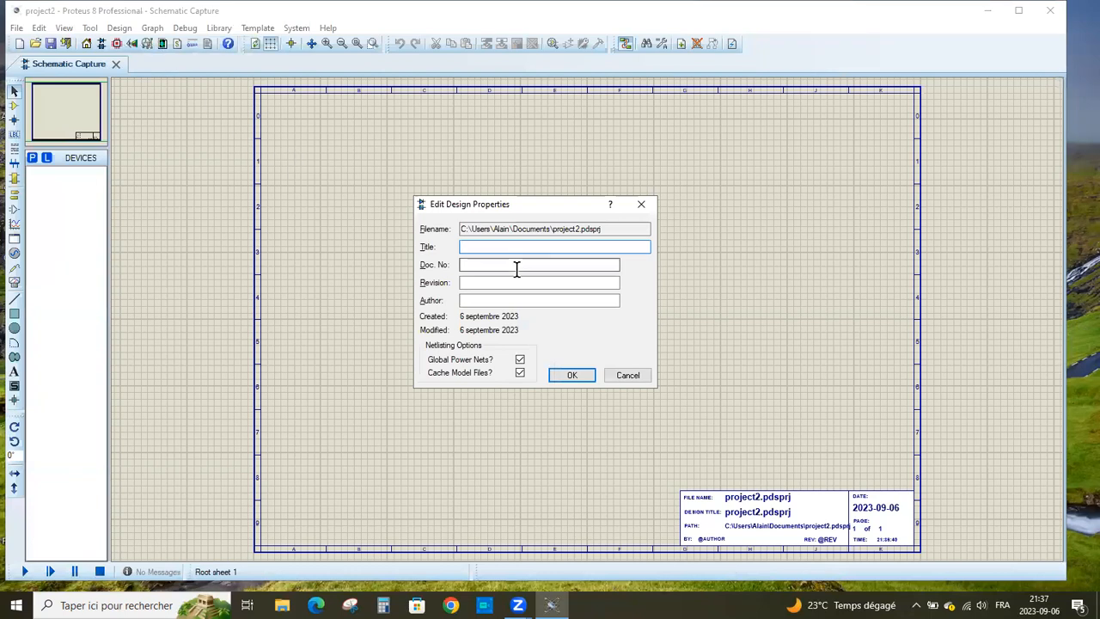
text(Proje)
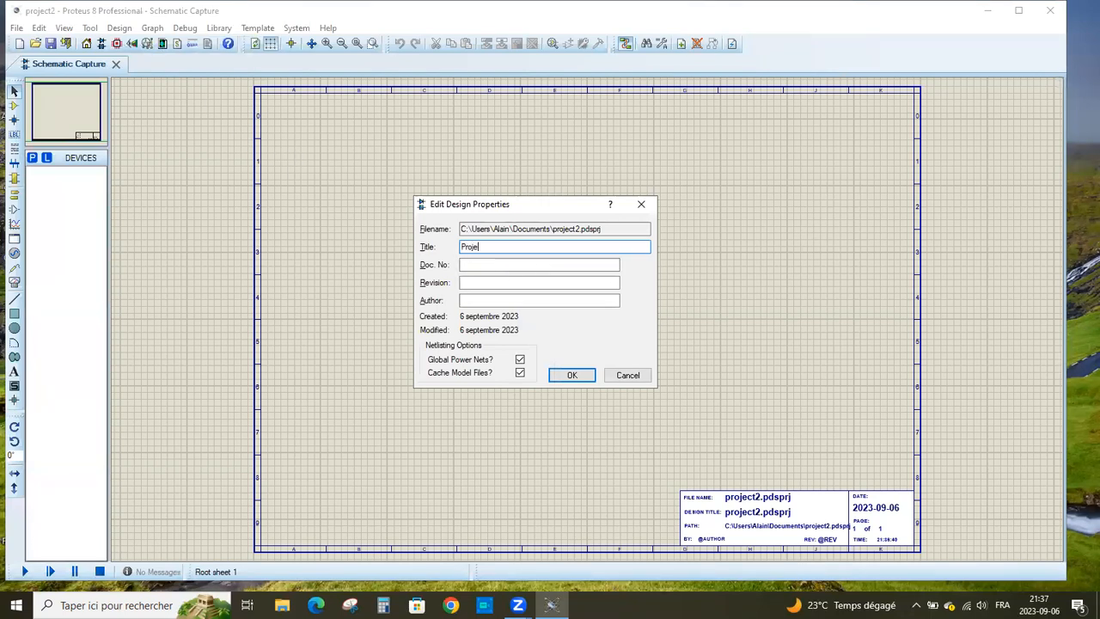
text(ct2)
click(512, 267)
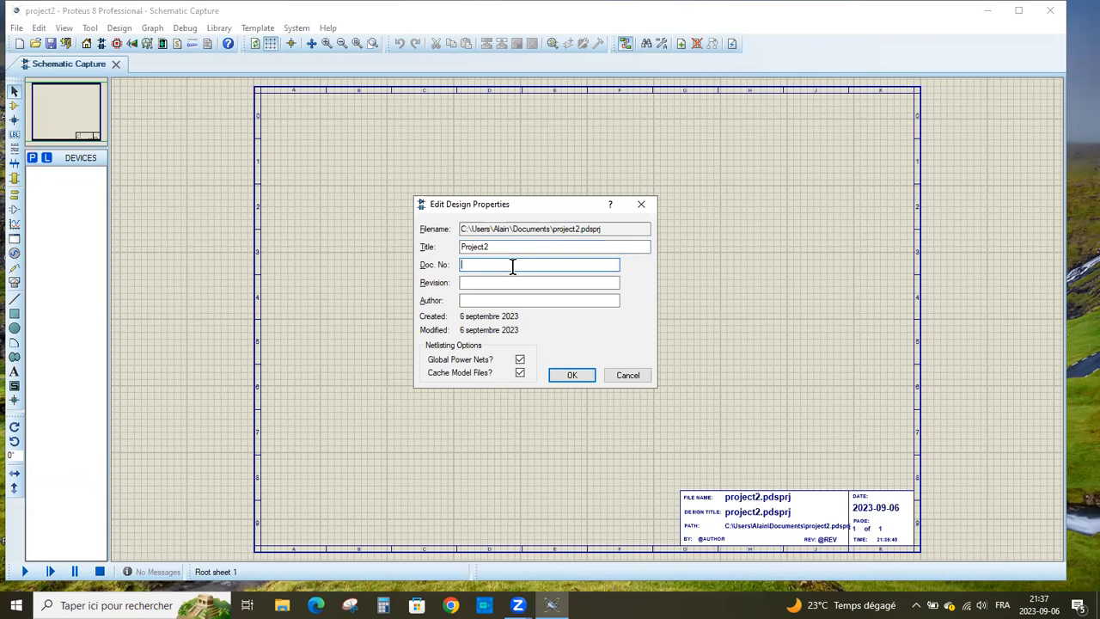
click(462, 297)
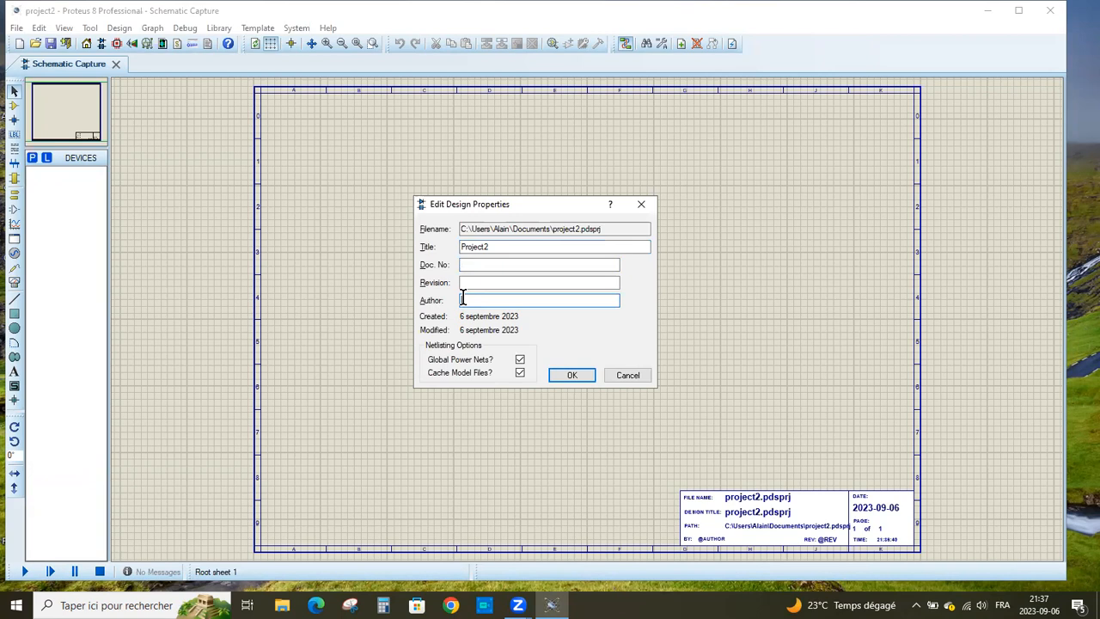
text(Andreea Iftimie)
click(568, 378)
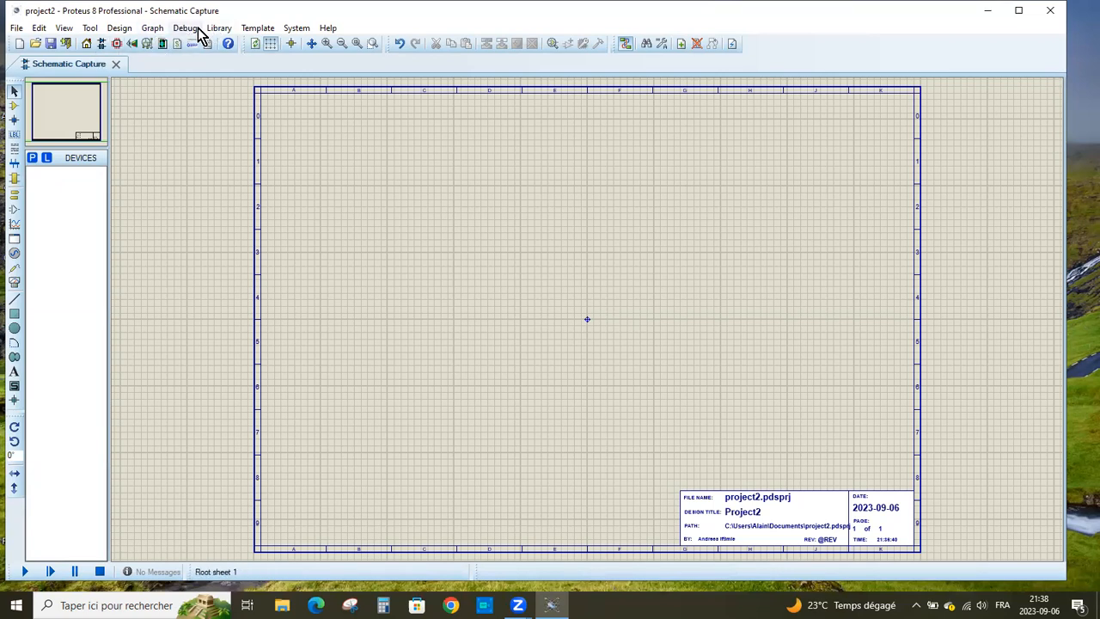
Set the root sheet's title to Page 1 in the sheet properties.
click(121, 29)
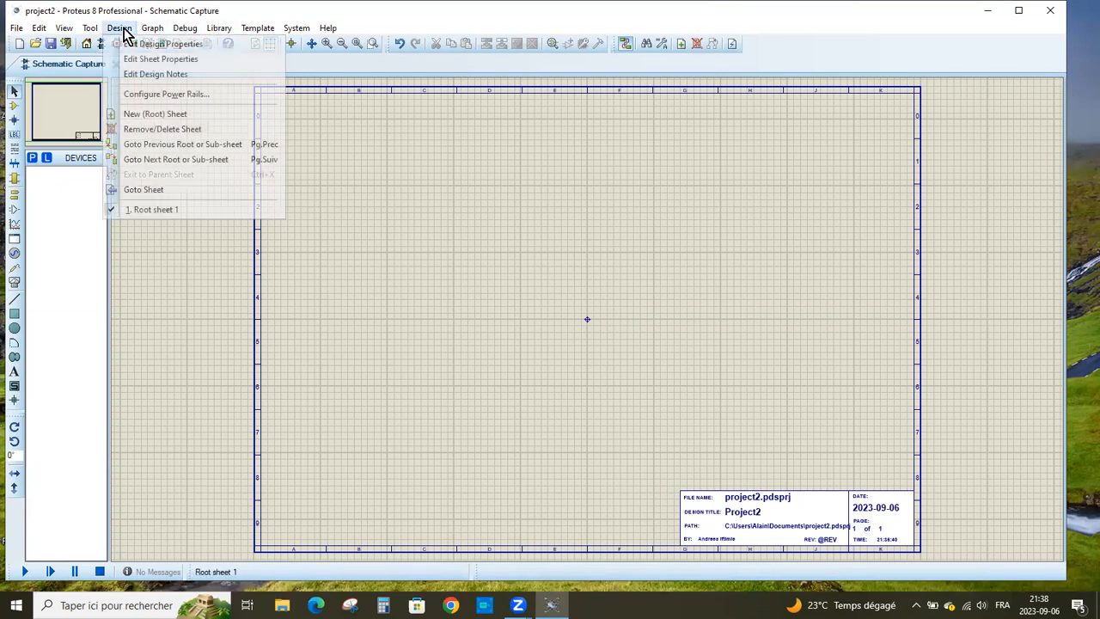
click(154, 59)
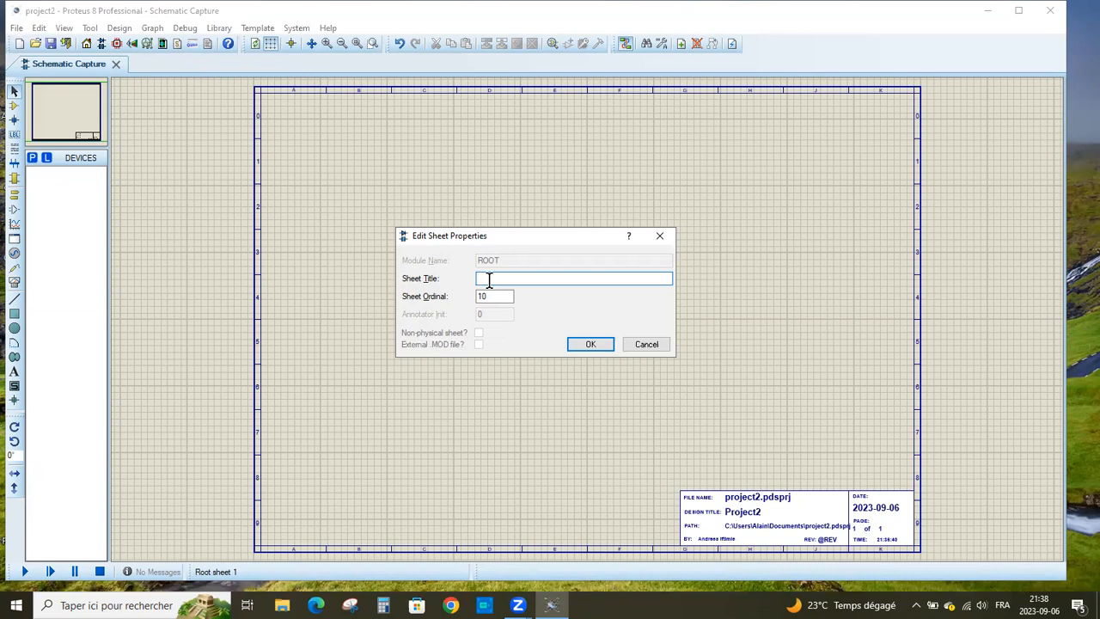
text(Page 1)
click(585, 344)
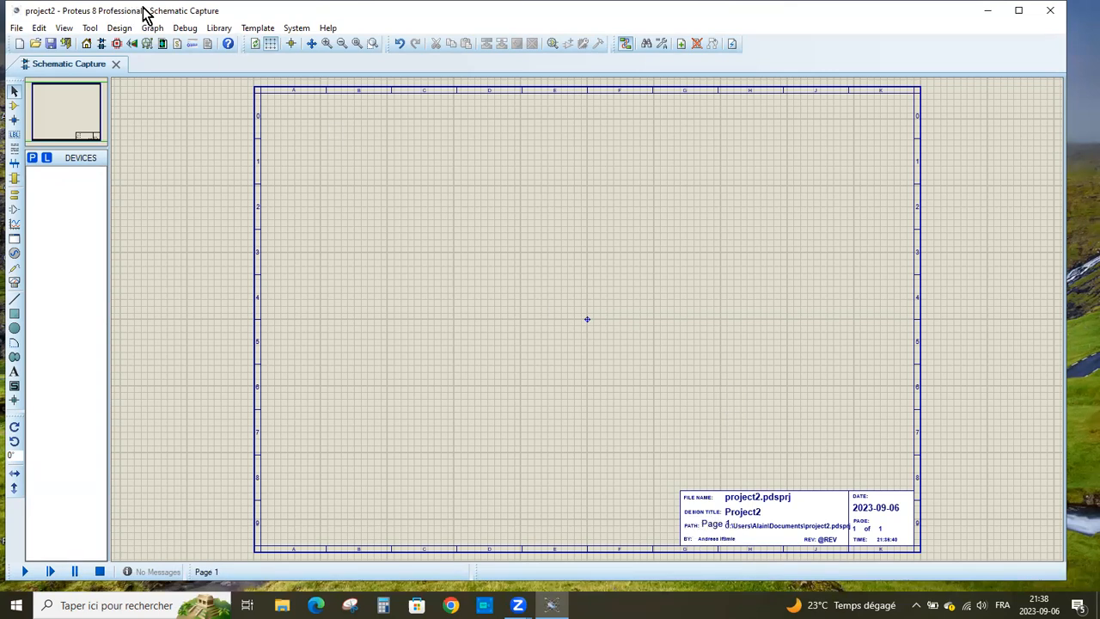
Clear the root sheet's title in the sheet properties.
click(119, 29)
click(137, 58)
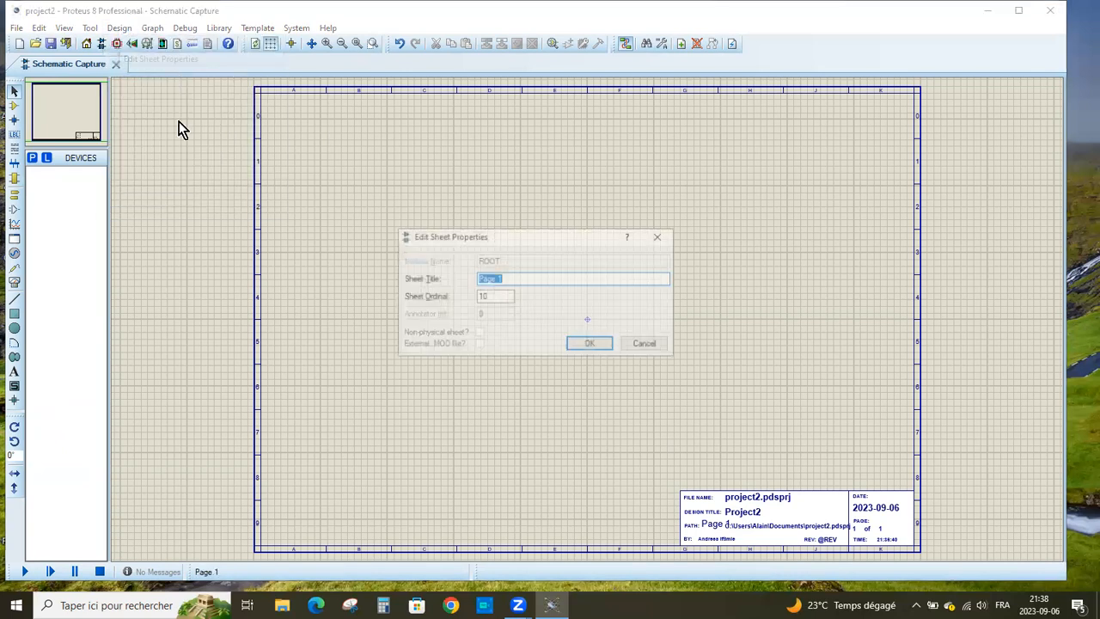
key(ctrl+a)
key(BackSpace)
click(600, 346)
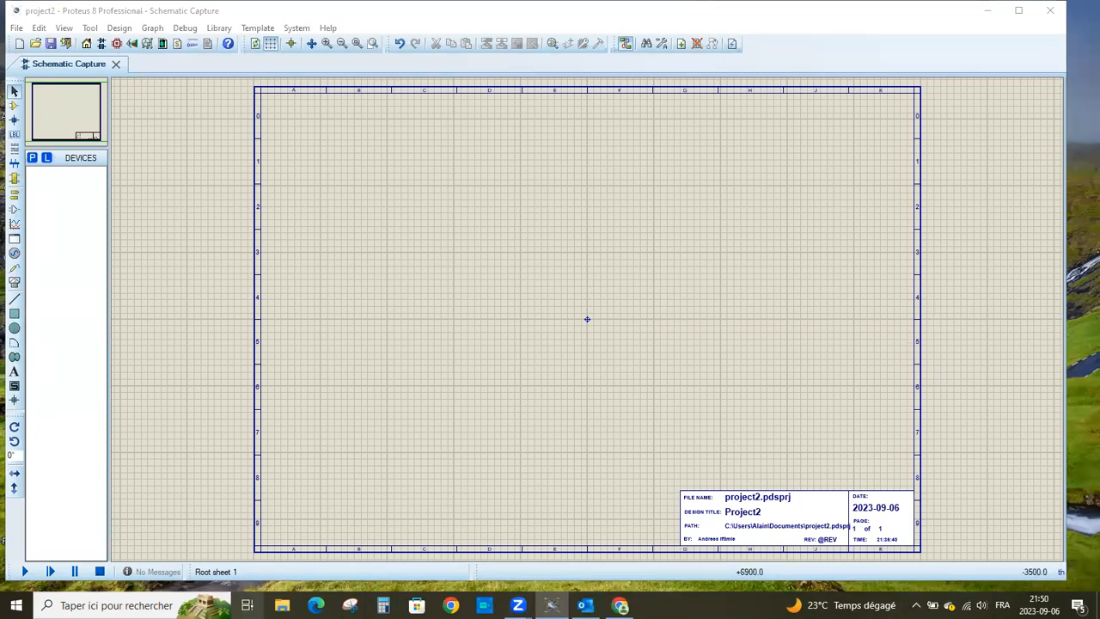
Switch to Chrome to examine the schematic diagram on page 10 of AK-76.pdf, and return to Proteus.
key(alt+Tab)
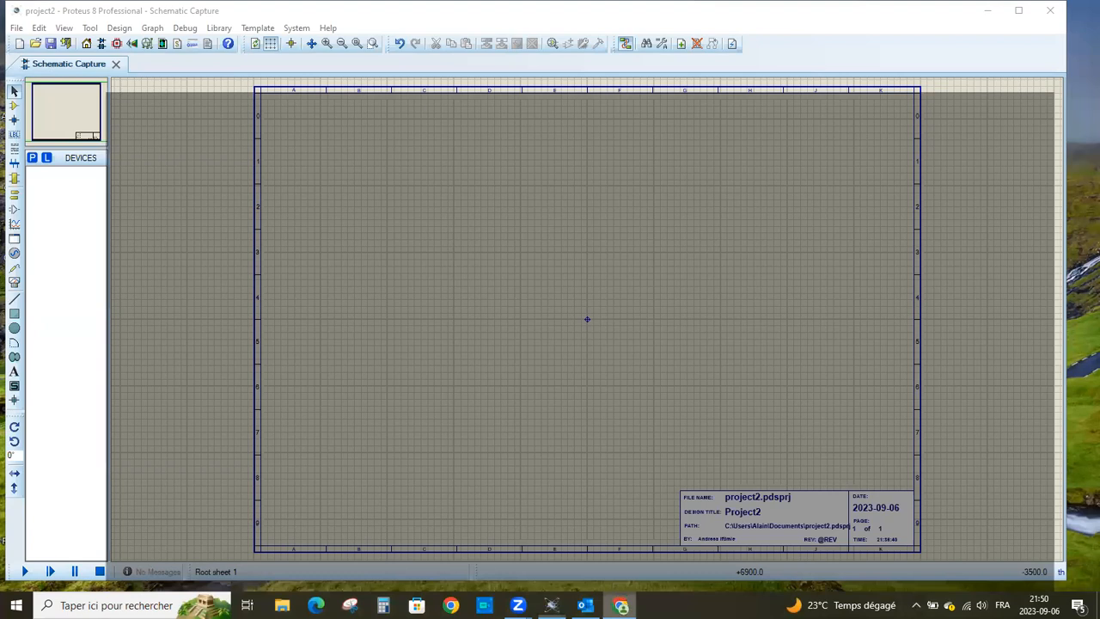
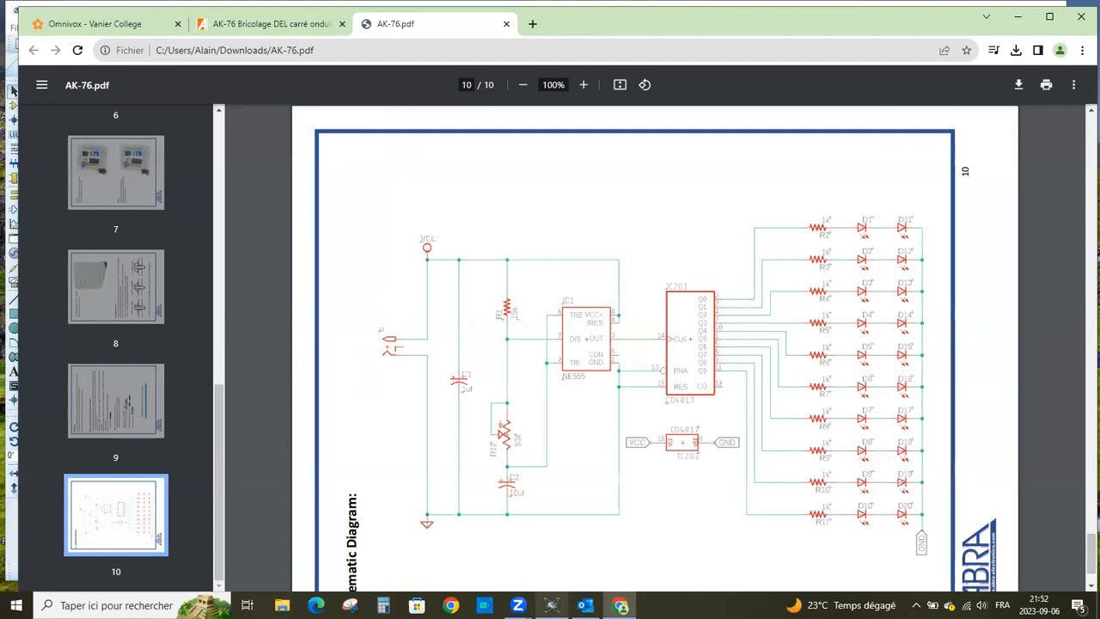
mouse_move(552, 606)
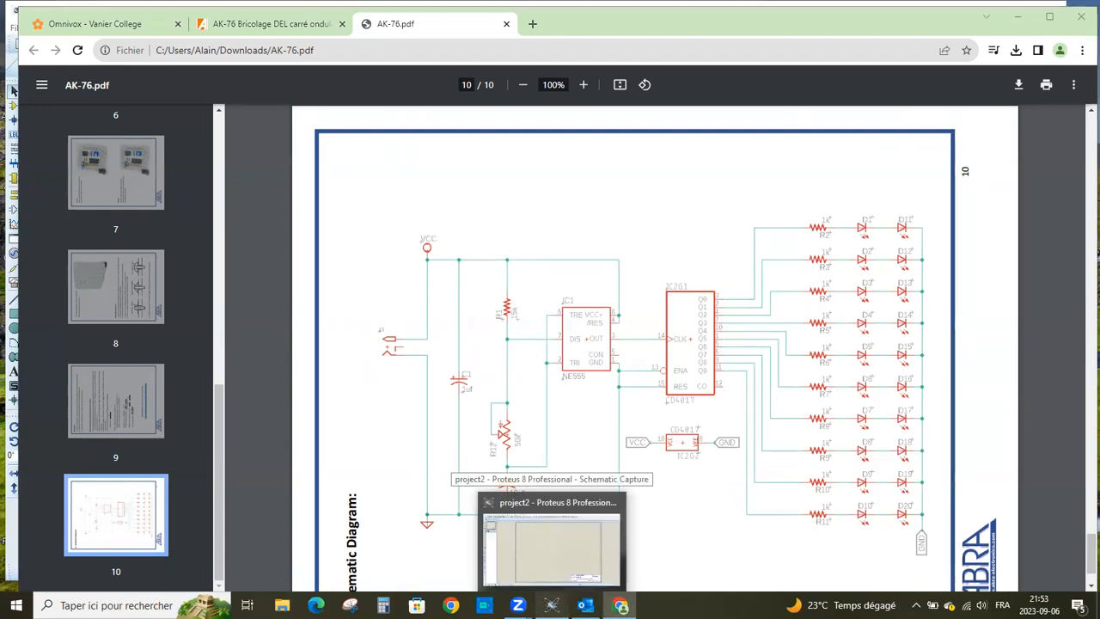
click(552, 606)
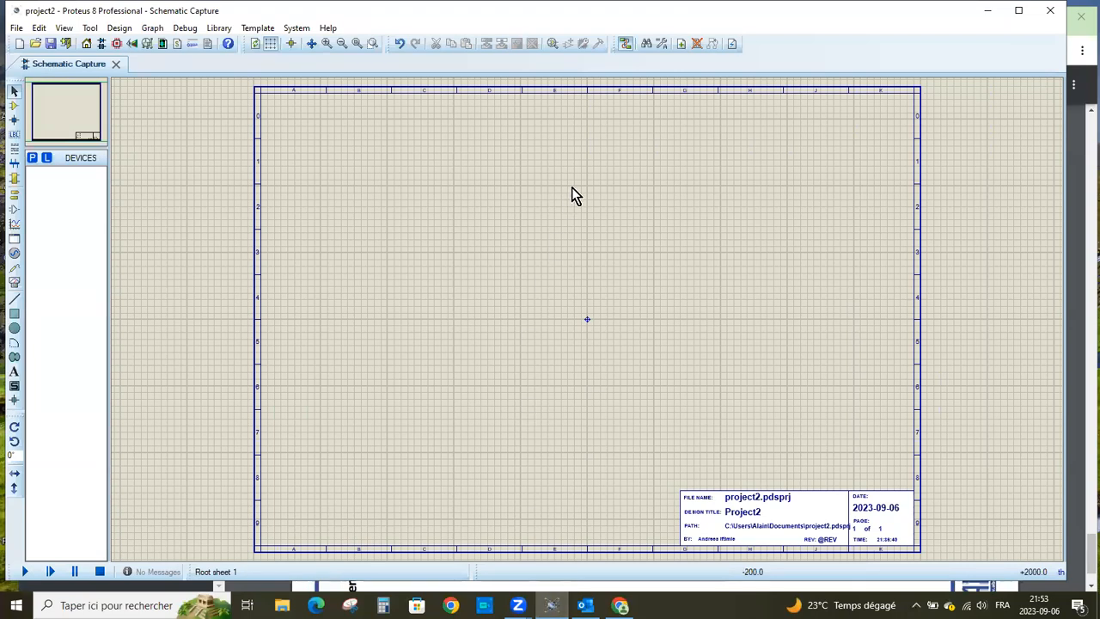
Search the device library for "res" and add the generic resistor RES to the device list.
click(16, 110)
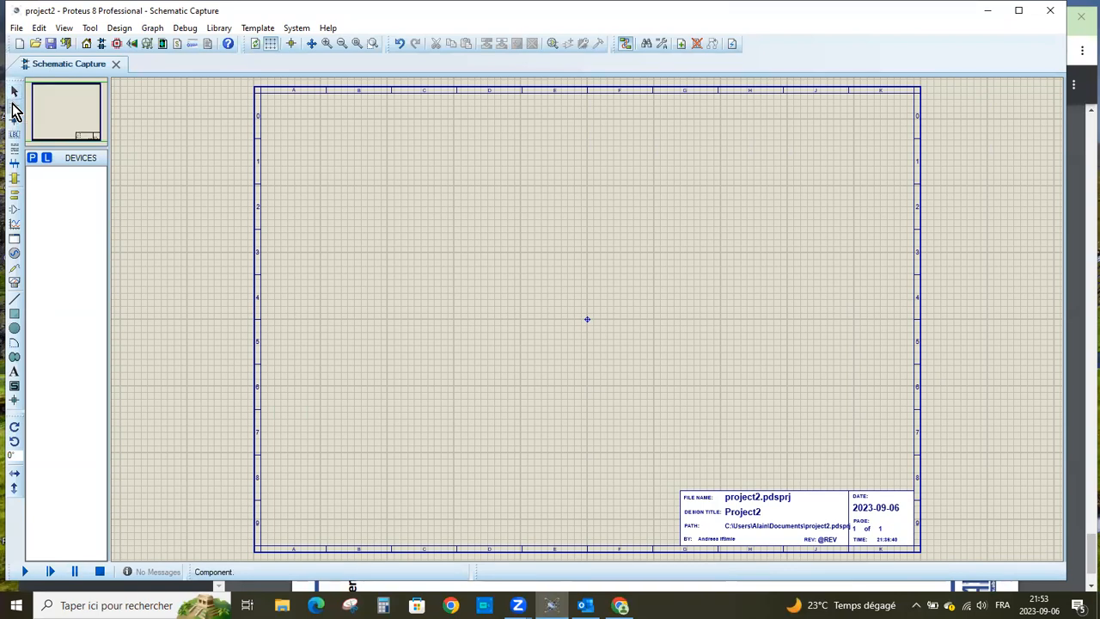
click(32, 158)
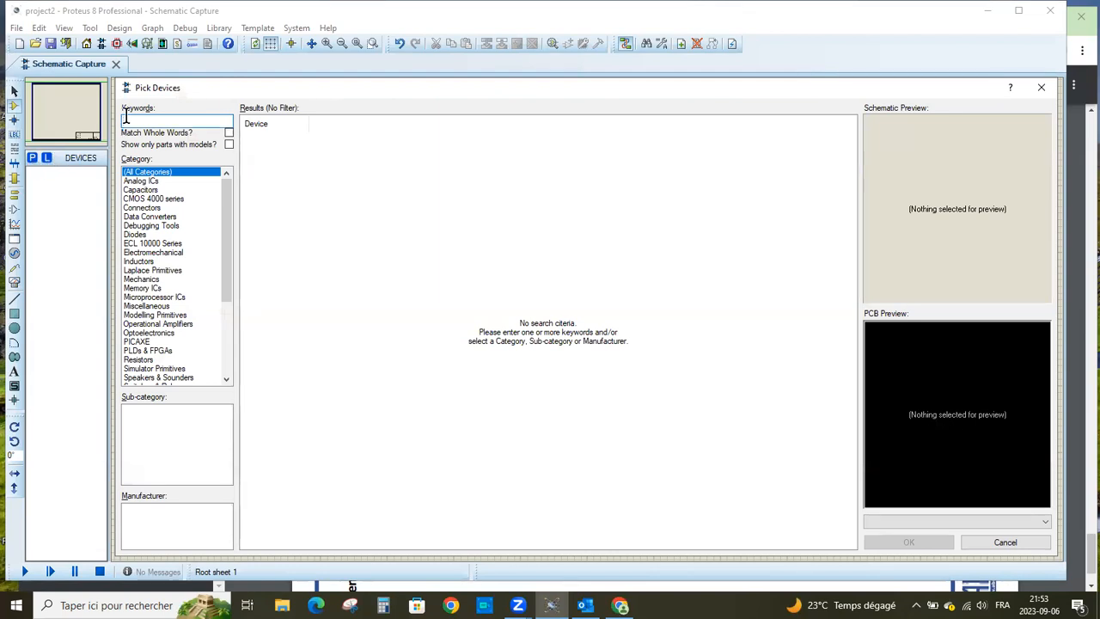
text(res)
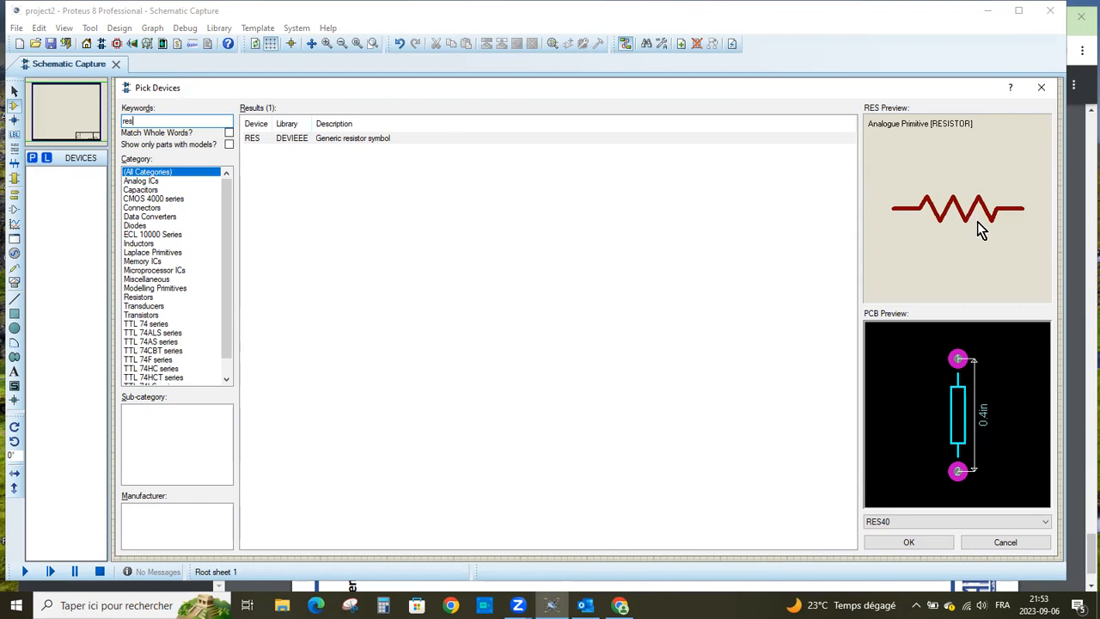
click(270, 140)
double_click(270, 139)
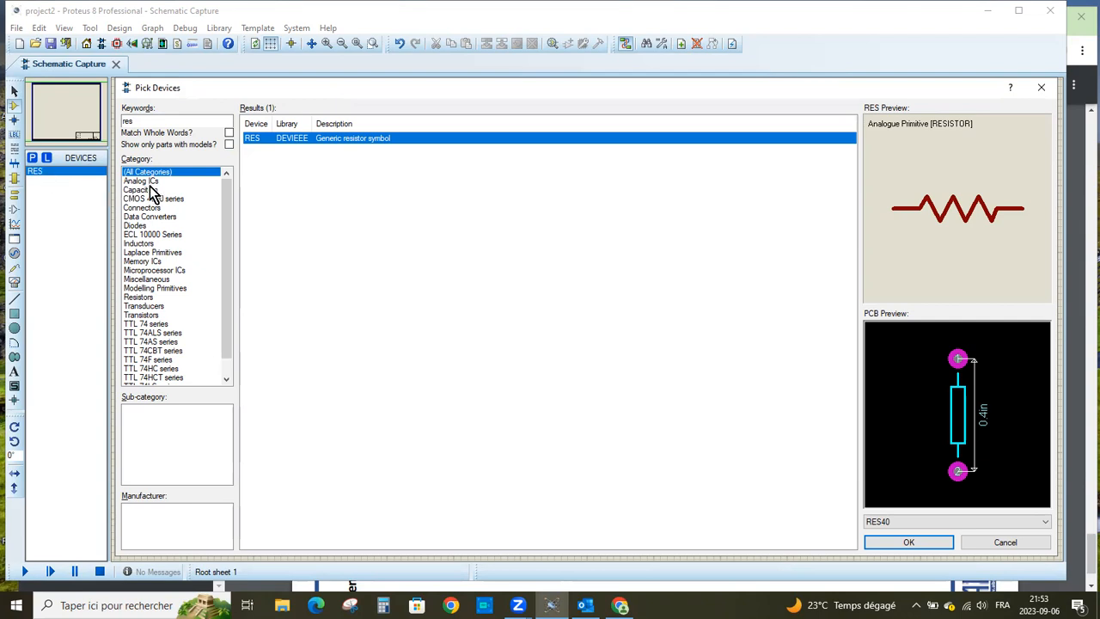
Search the device library for 4017, add the CMOS 4017 decade counter to the device list, and preview the 74HCT4017 variant.
click(135, 121)
key(BackSpace)
key(BackSpace)
key(BackSpace)
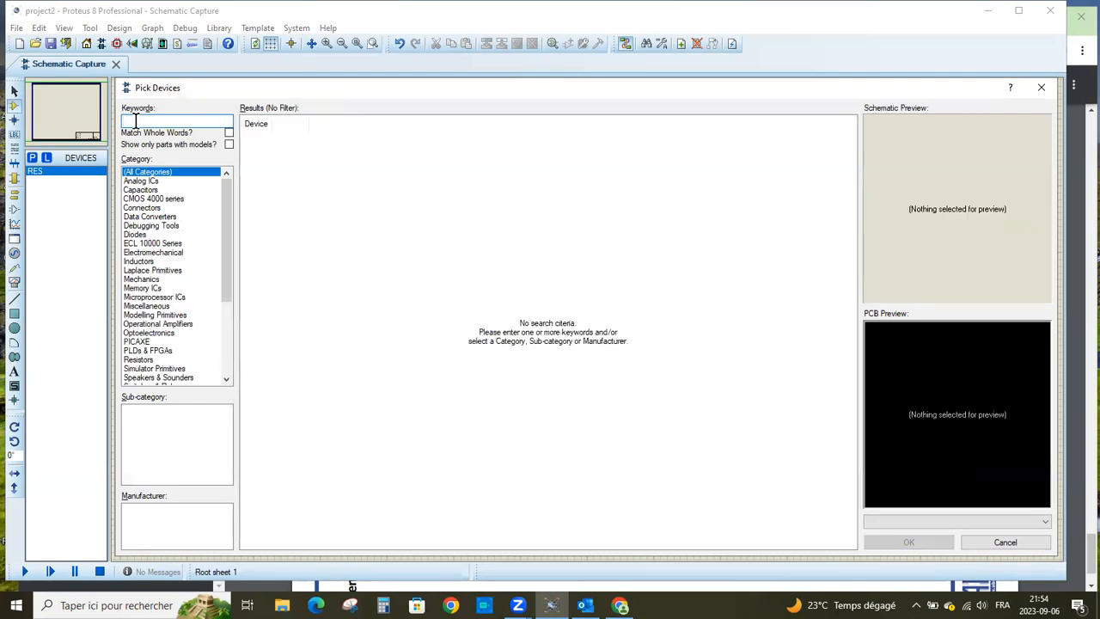
text(401)
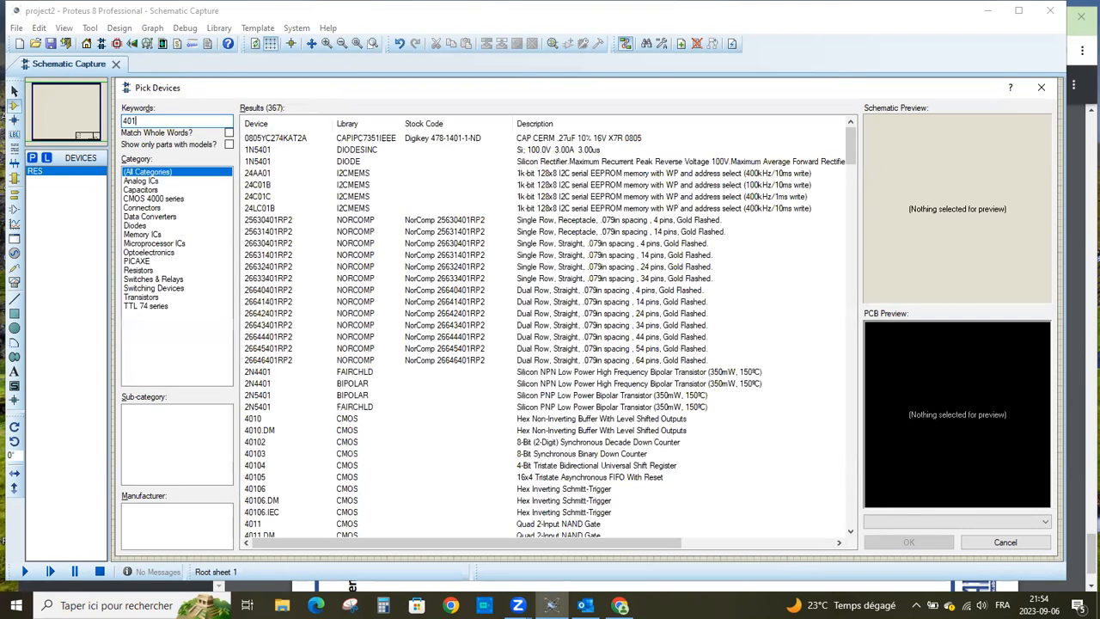
text(7)
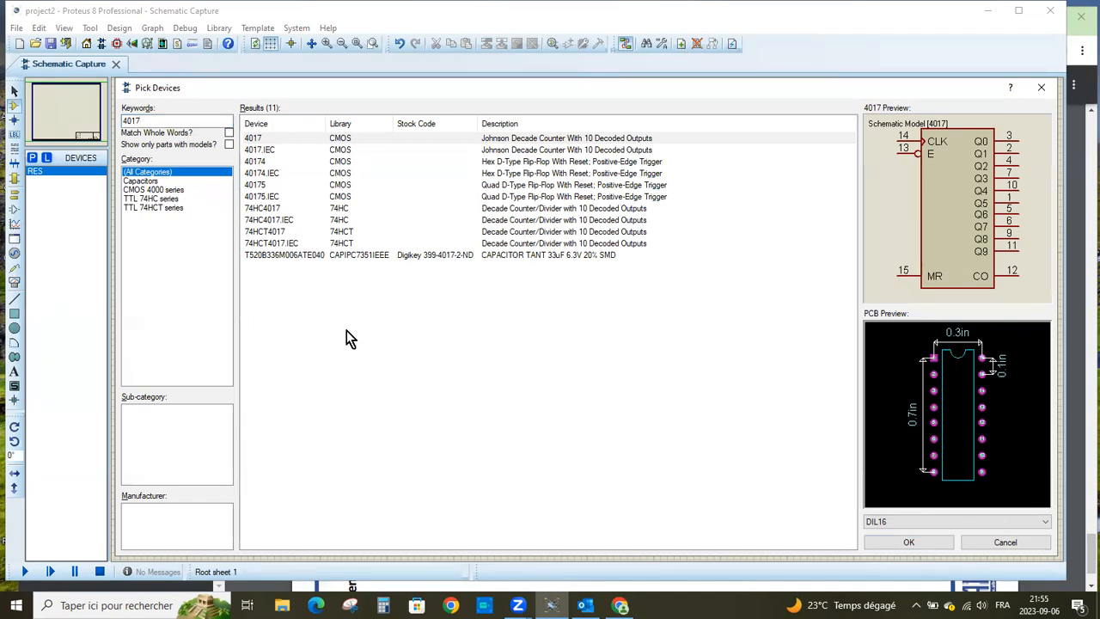
click(254, 142)
double_click(255, 142)
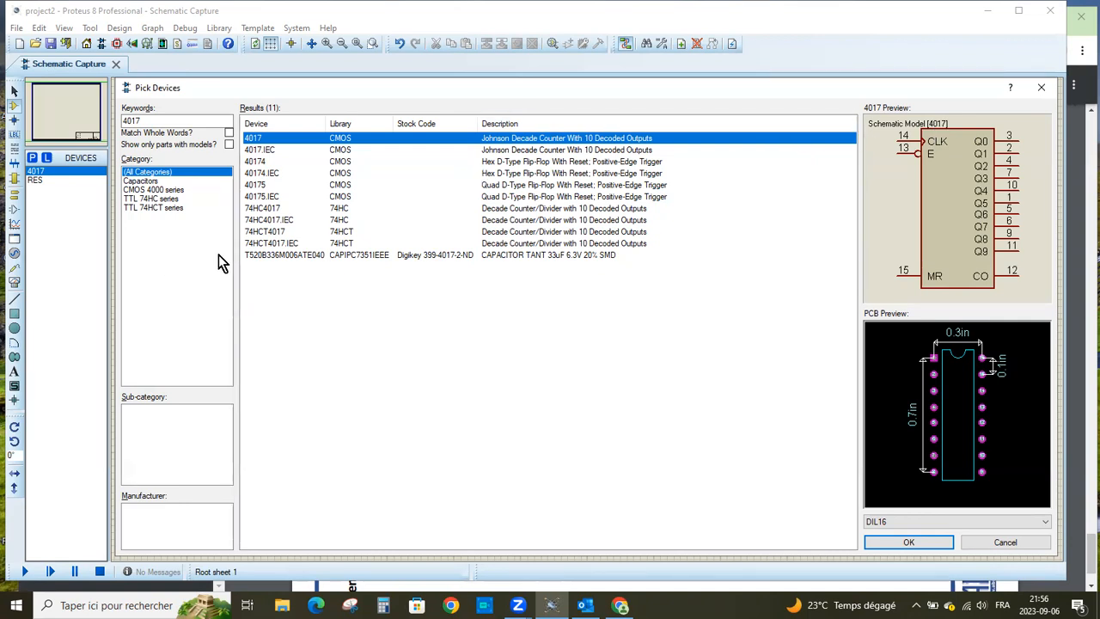
click(269, 233)
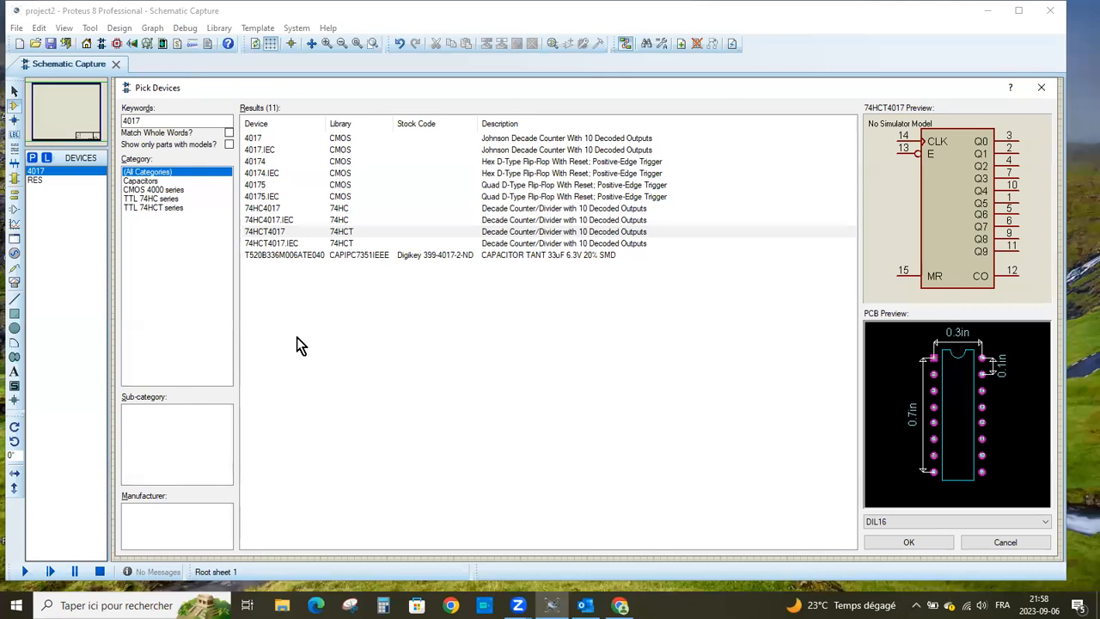
Add the NE555 timer and the generic non-electrolytic capacitor CAP to the device list.
drag(142, 121, 98, 122)
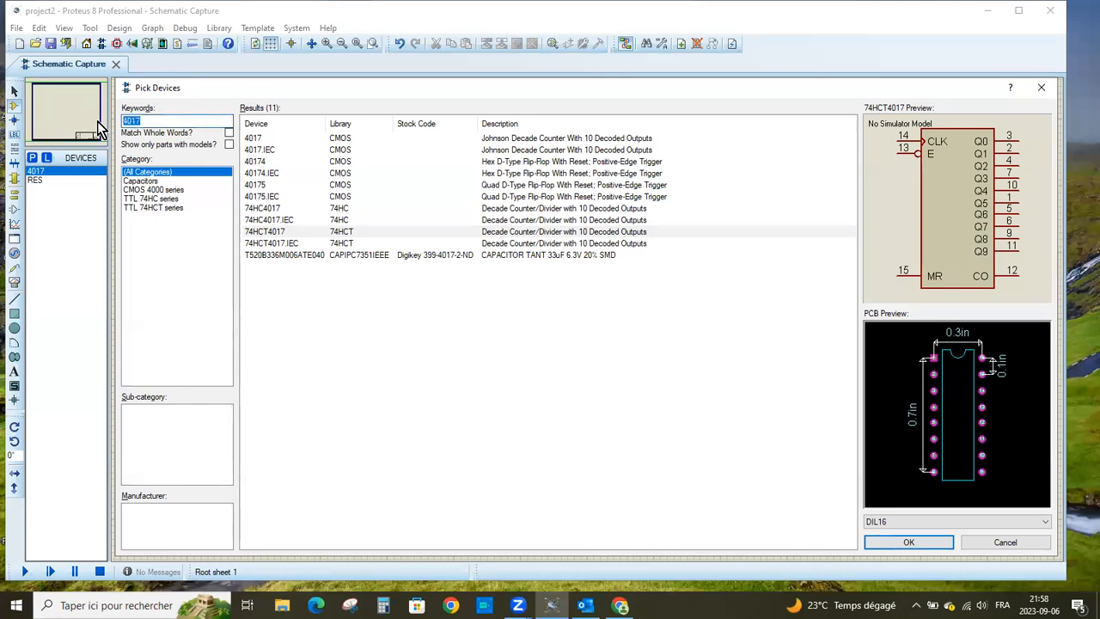
text(ne555)
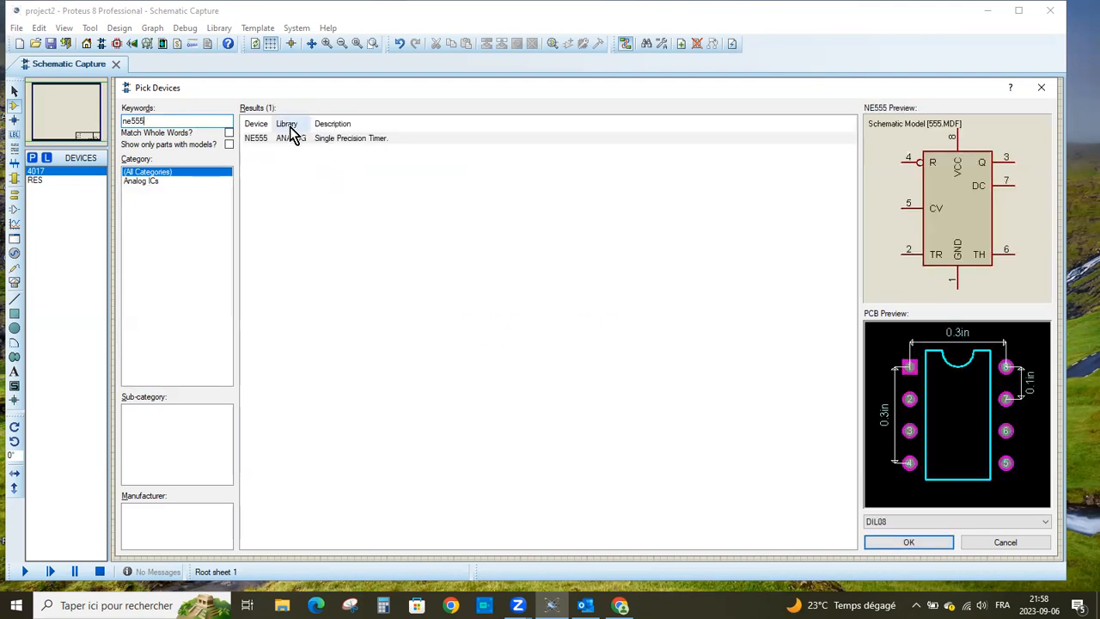
double_click(290, 137)
drag(188, 121, 88, 135)
text(cap)
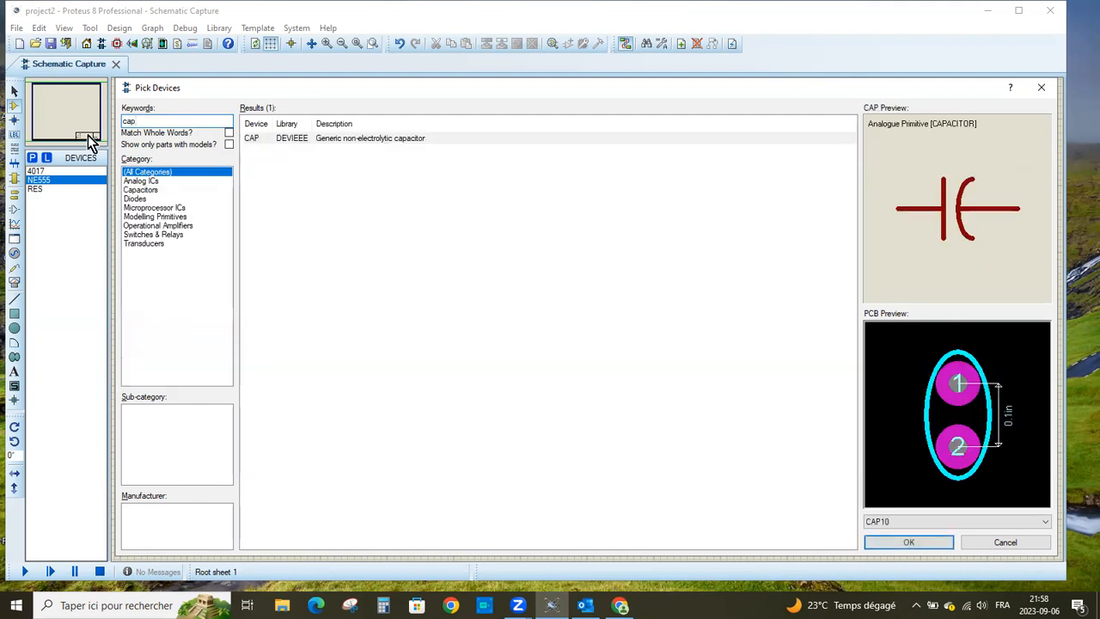
double_click(308, 140)
Search the device library for "led", restrict the results to Optoelectronics, and add the animated LED-BLUE to the device list.
double_click(142, 120)
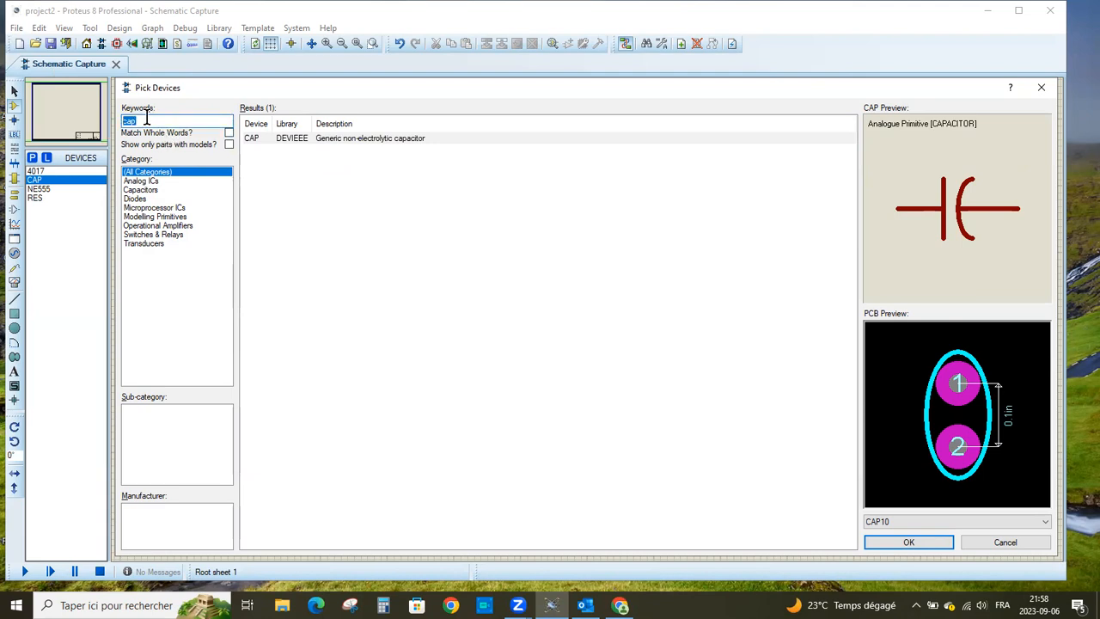
text(led)
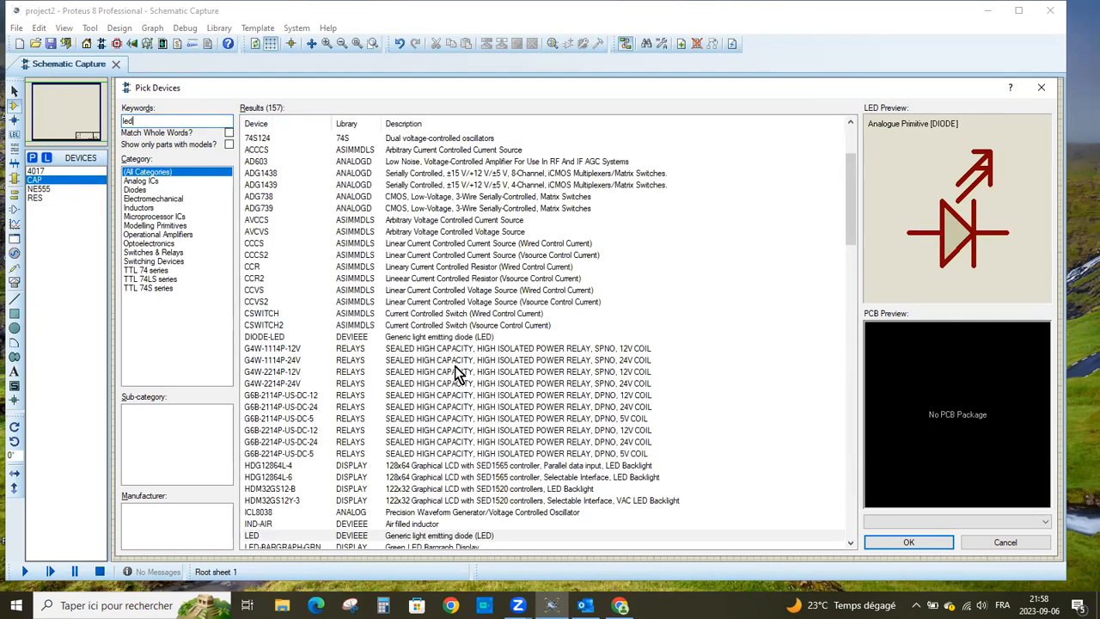
key(Down)
scroll(460, 367, down, 20)
scroll(460, 368, up, 20)
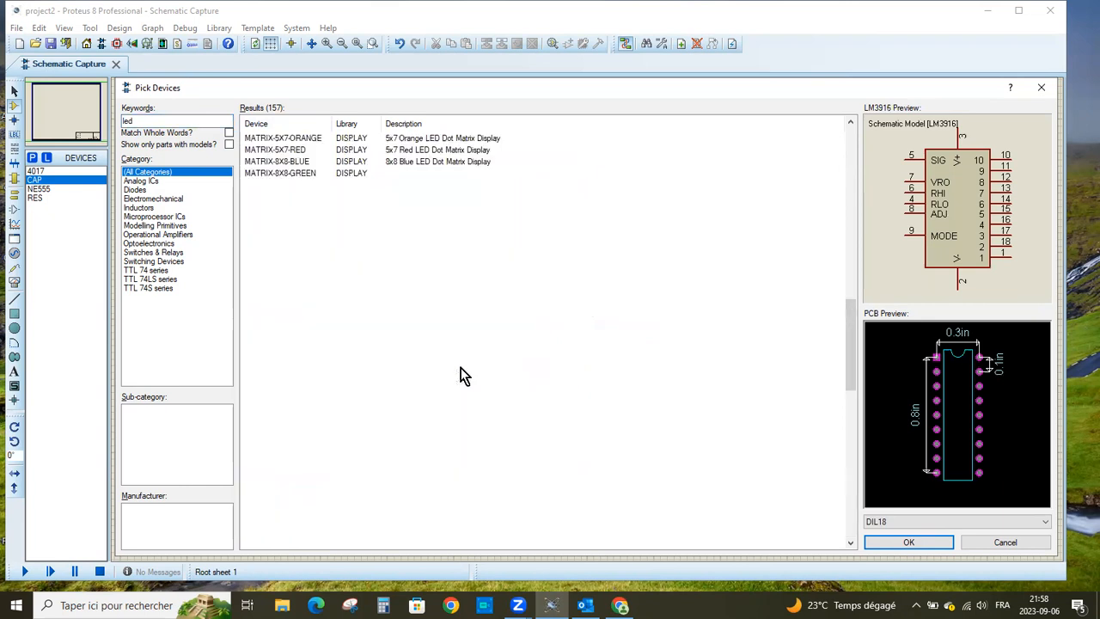
scroll(460, 368, up, 6)
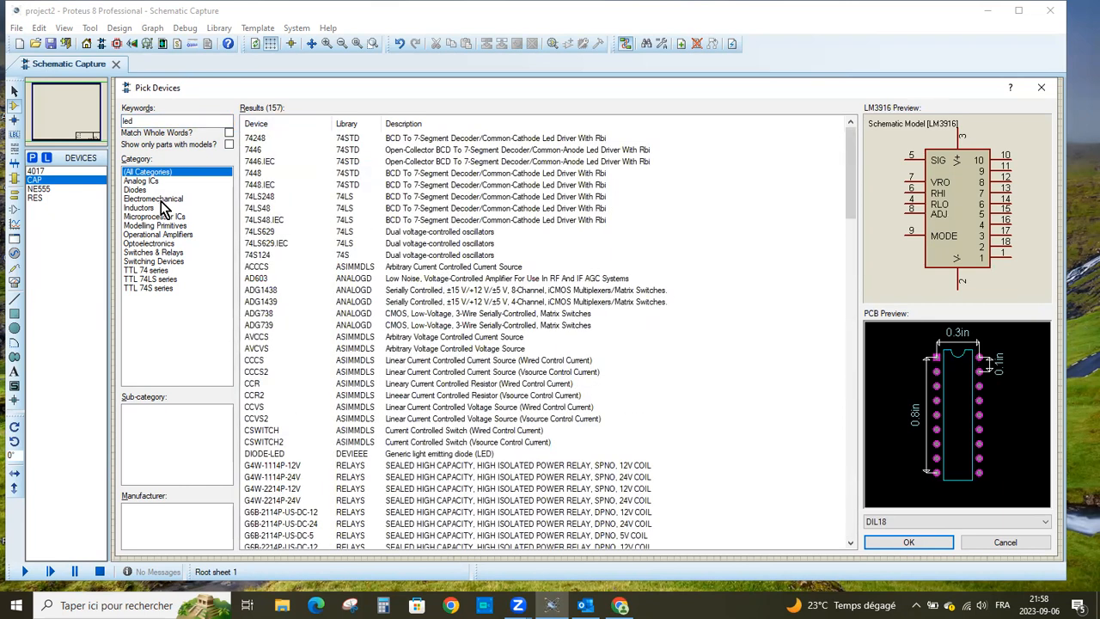
click(159, 245)
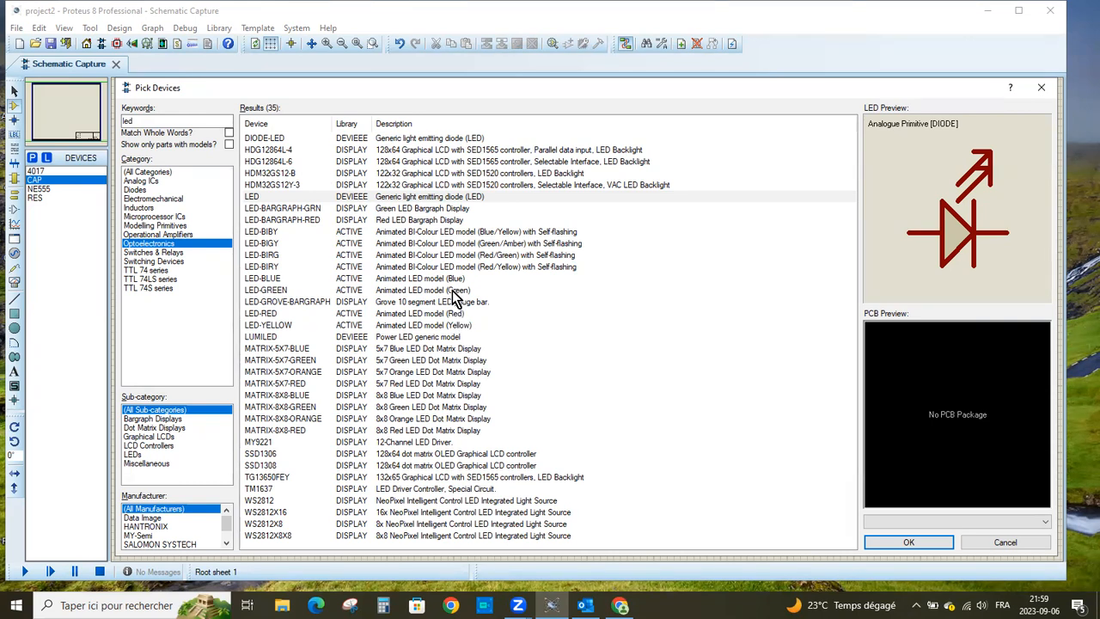
click(452, 281)
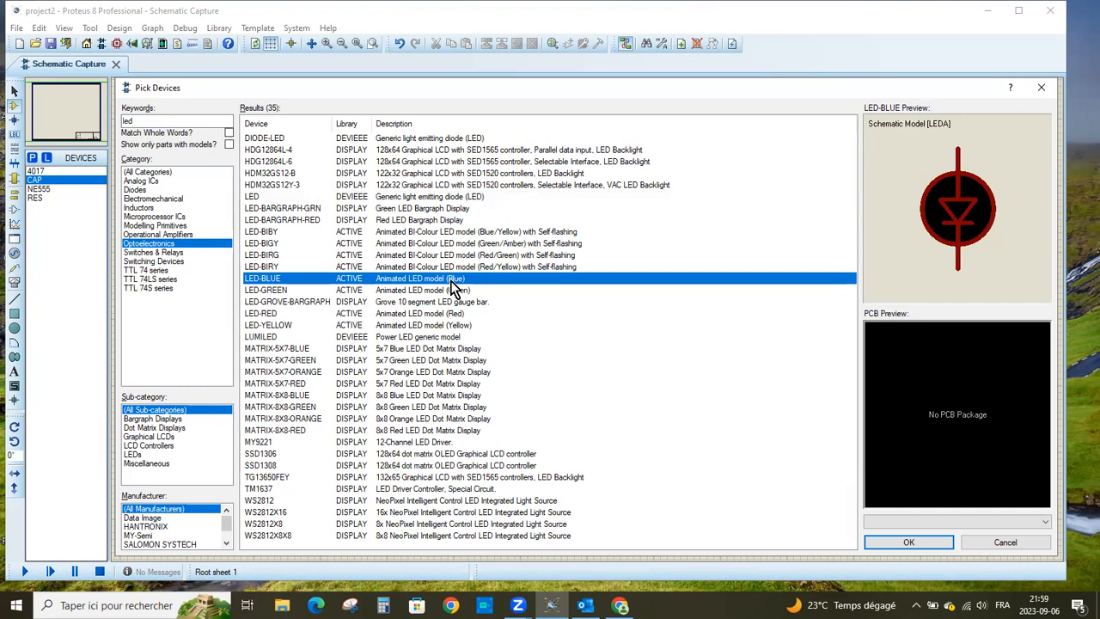
double_click(452, 287)
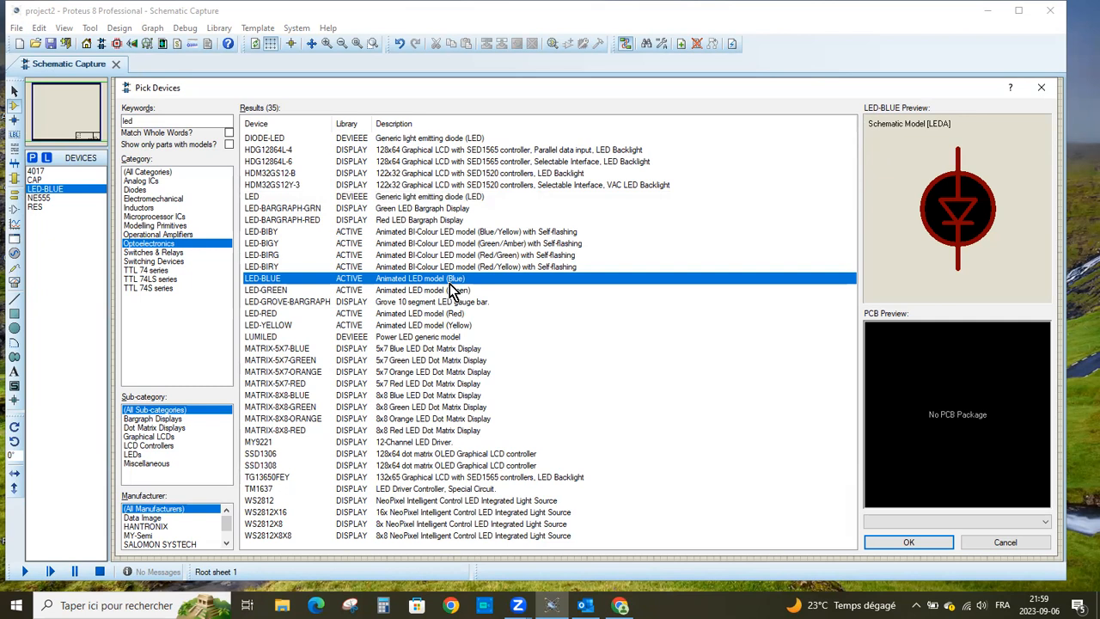
Search for "hg", add the interactive potentiometer POT-HG to the device list, and finish picking devices.
double_click(134, 121)
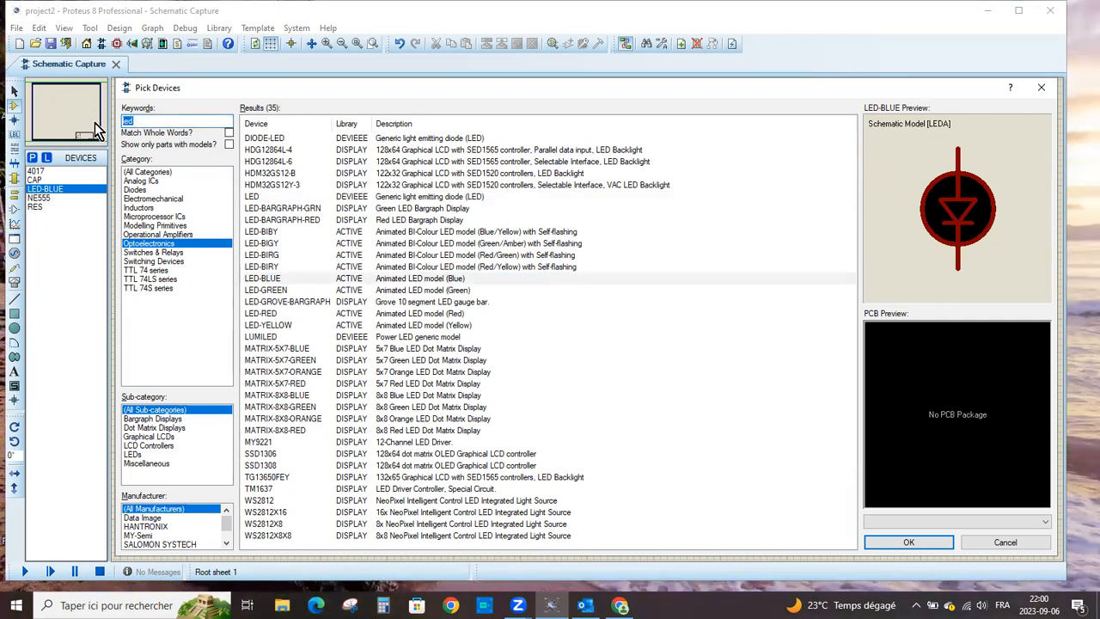
text(hg)
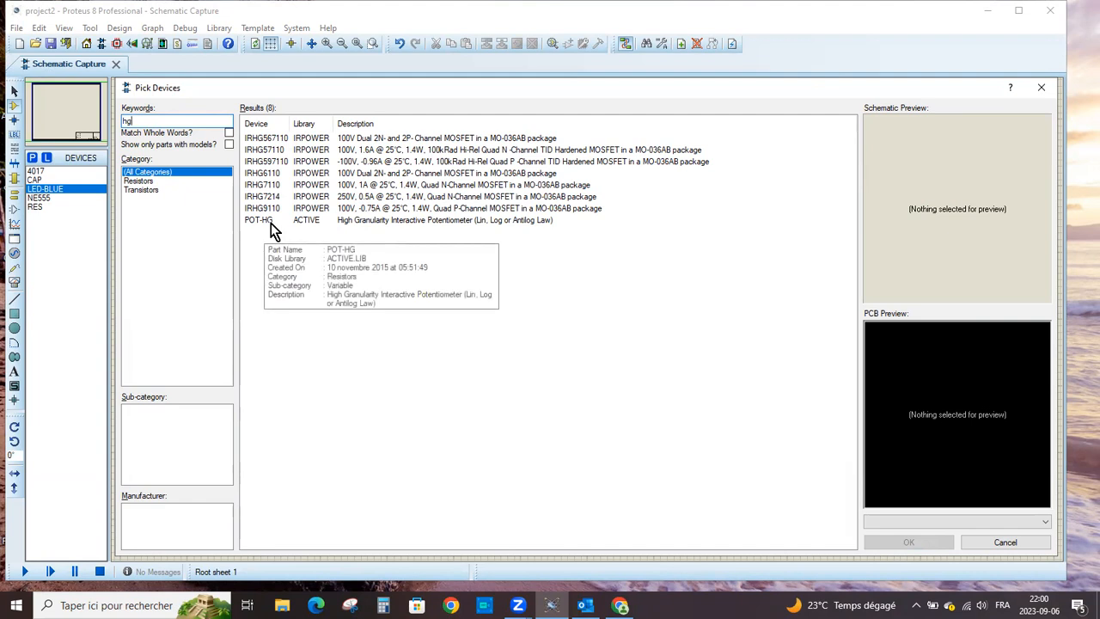
click(303, 222)
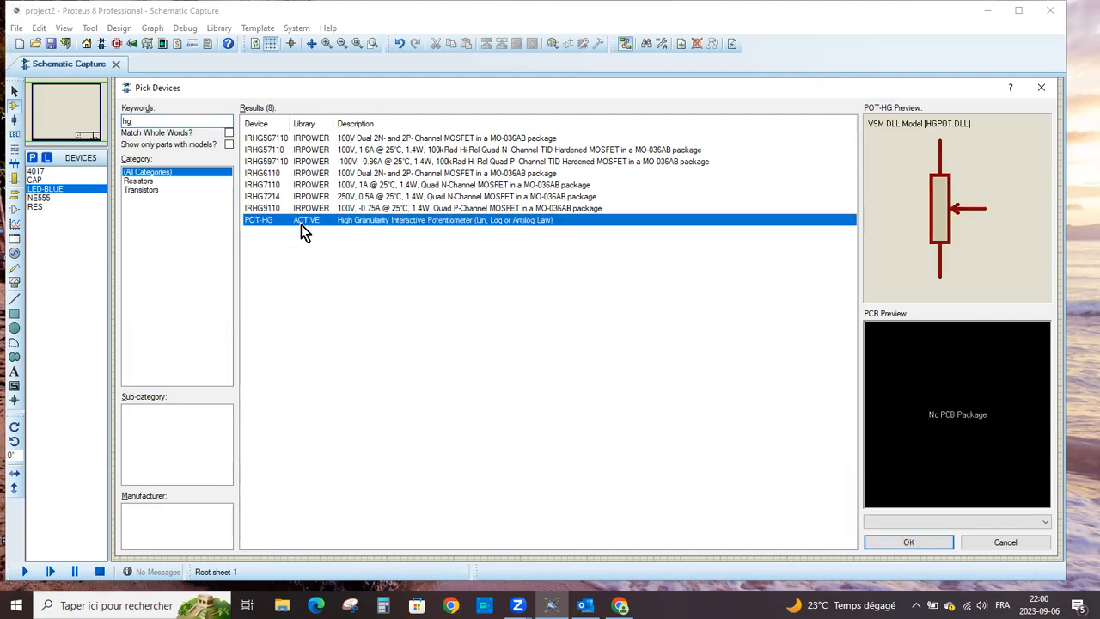
mouse_move(272, 223)
double_click(271, 220)
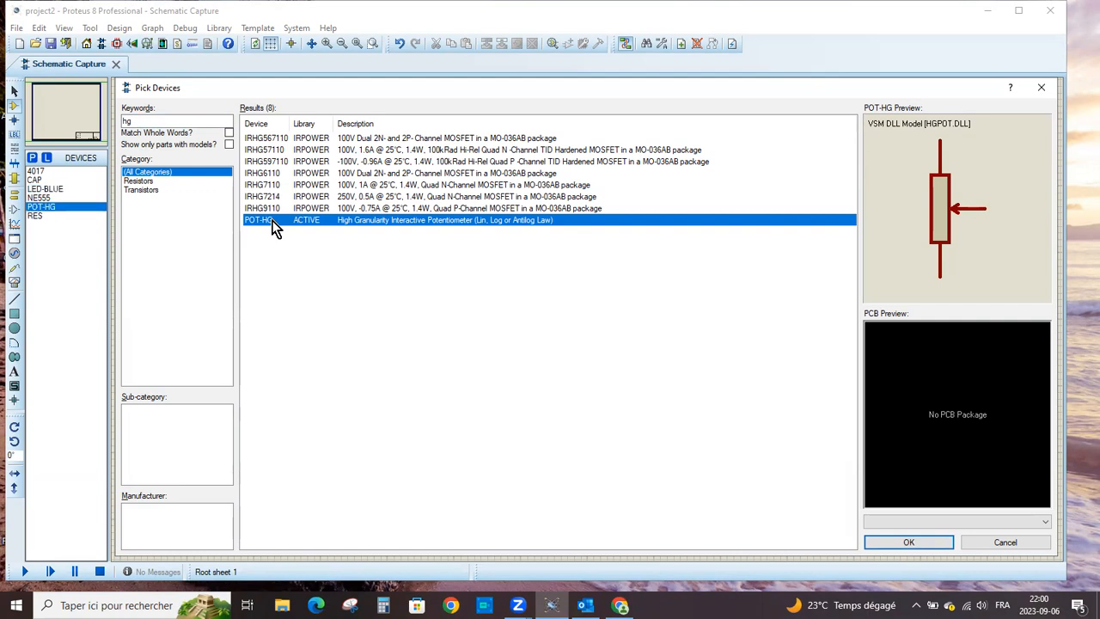
click(917, 533)
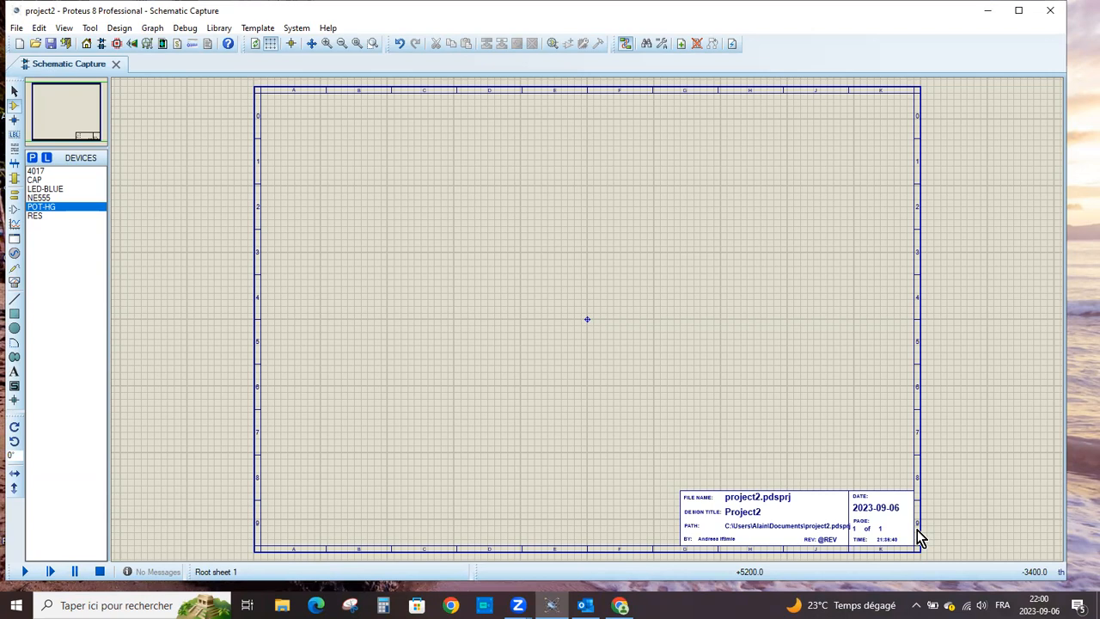
Place one 4017 counter near the center of the schematic sheet.
click(42, 173)
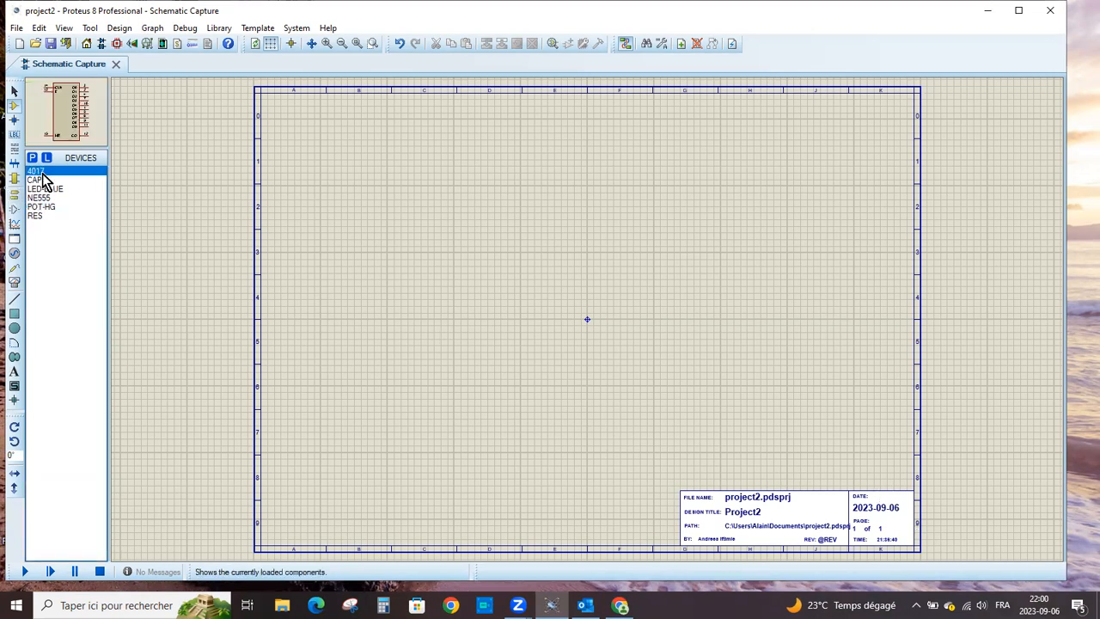
click(585, 273)
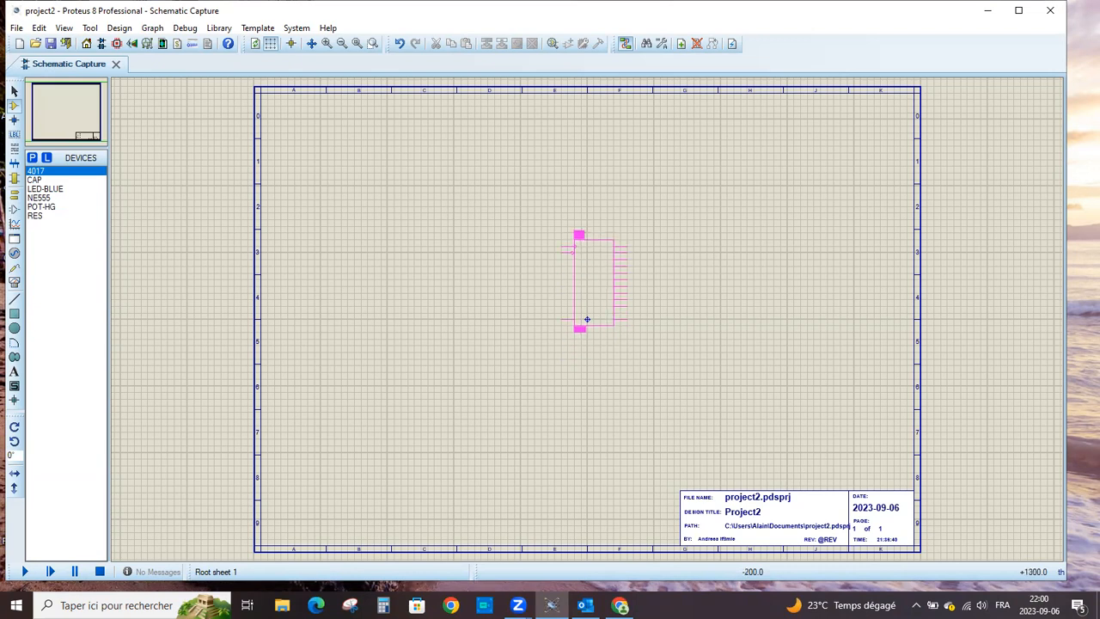
click(587, 319)
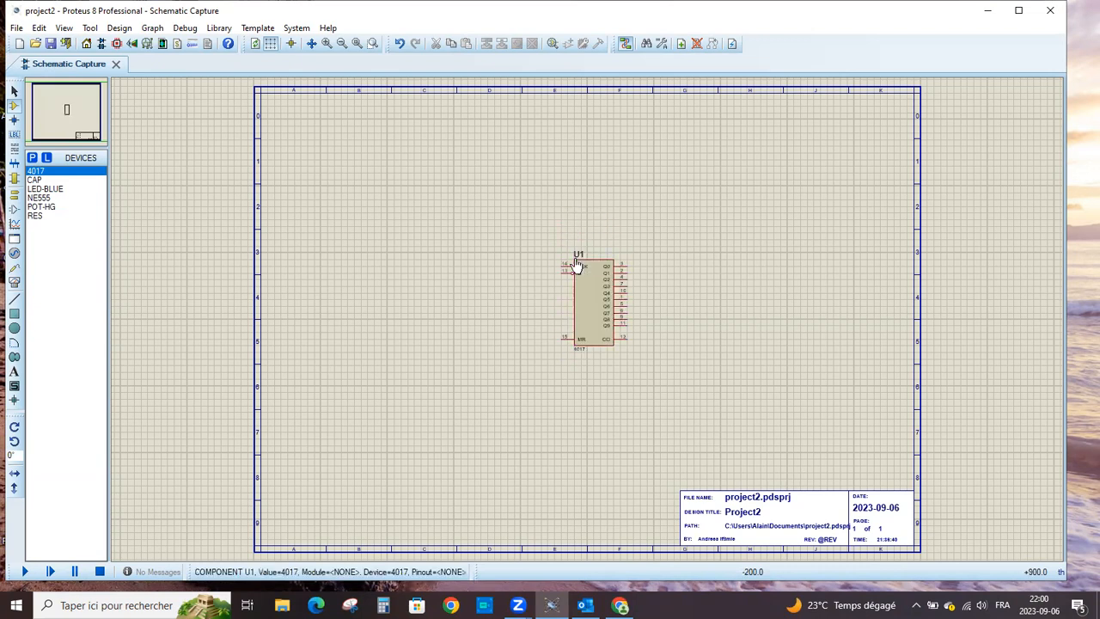
Place a CAP capacitor, rotated to 270°, below and to the left of the 4017.
click(39, 180)
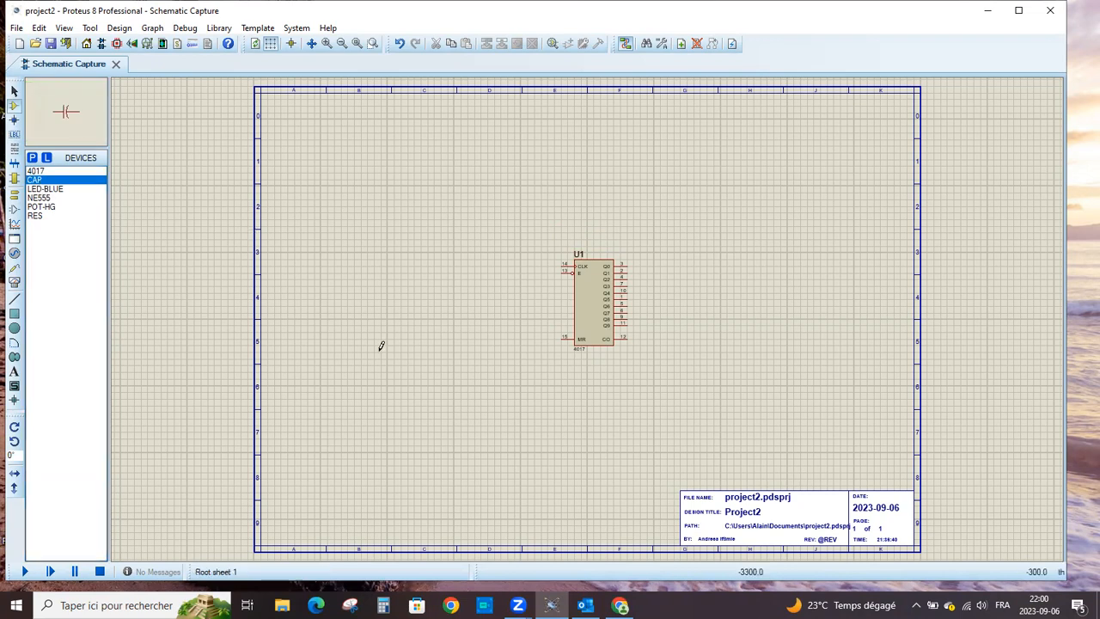
click(432, 378)
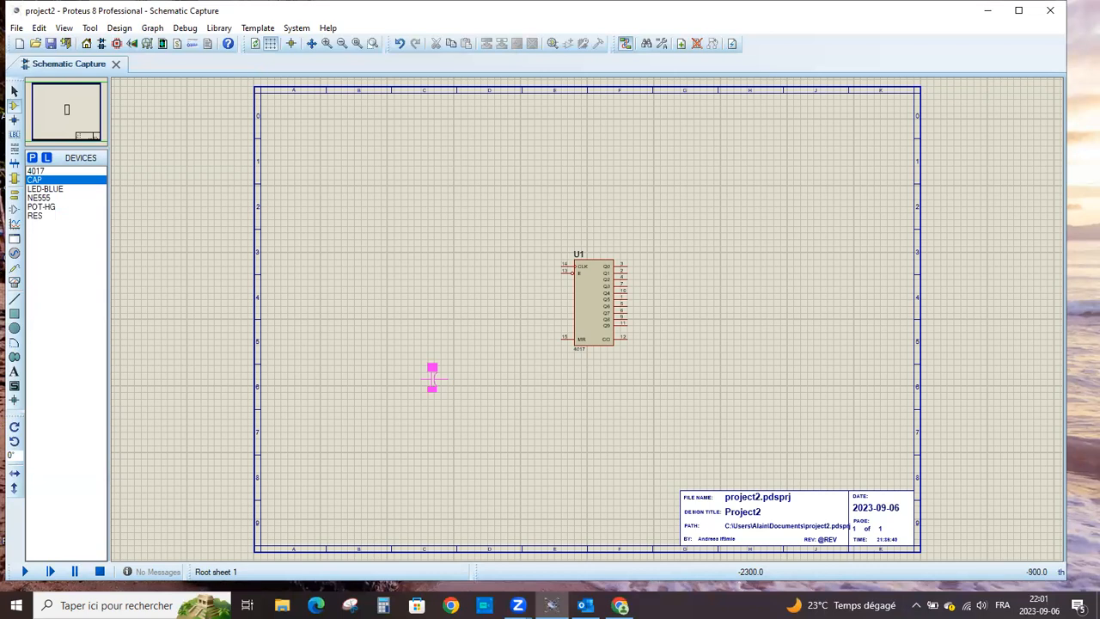
key(KP_Add)
key(KP_Add)
key(KP_Add)
click(434, 379)
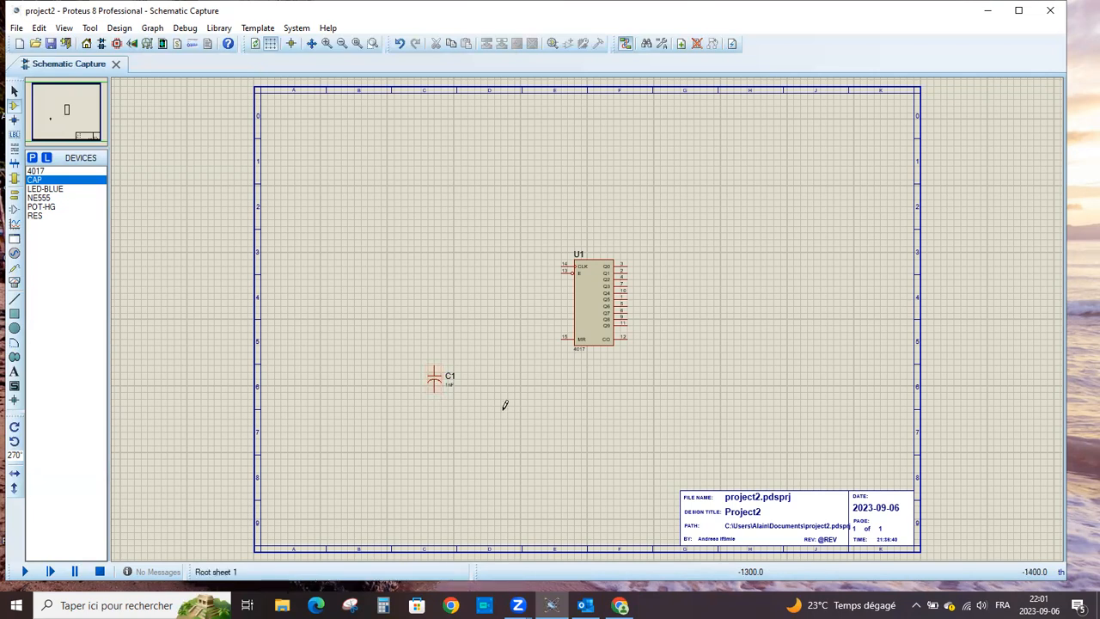
Check the AK-76.pdf schematic in Chrome, return to Proteus, and place a second capacitor to the lower right of C1.
click(619, 605)
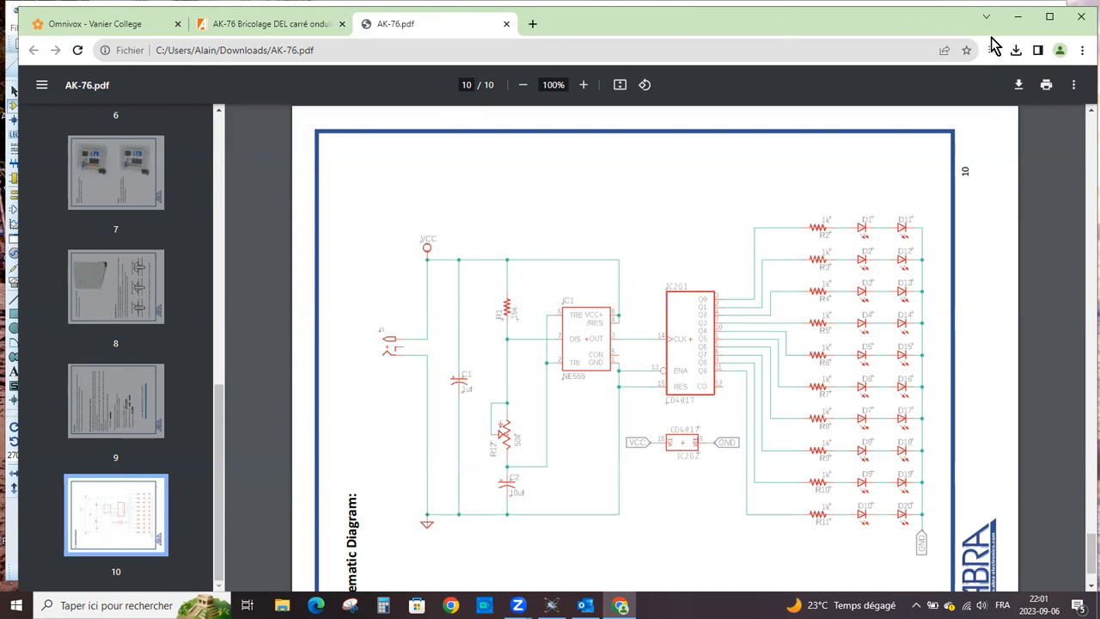
click(1020, 23)
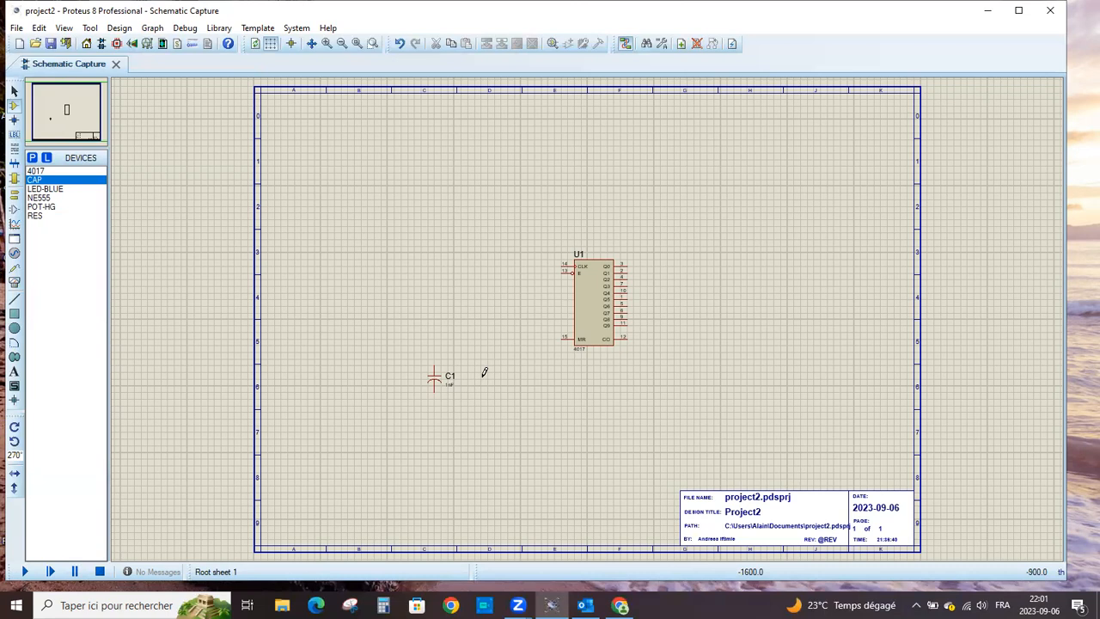
click(483, 400)
click(488, 407)
Place two extra capacitors below the 4017, and delete both together.
click(604, 410)
click(604, 413)
click(659, 414)
click(659, 414)
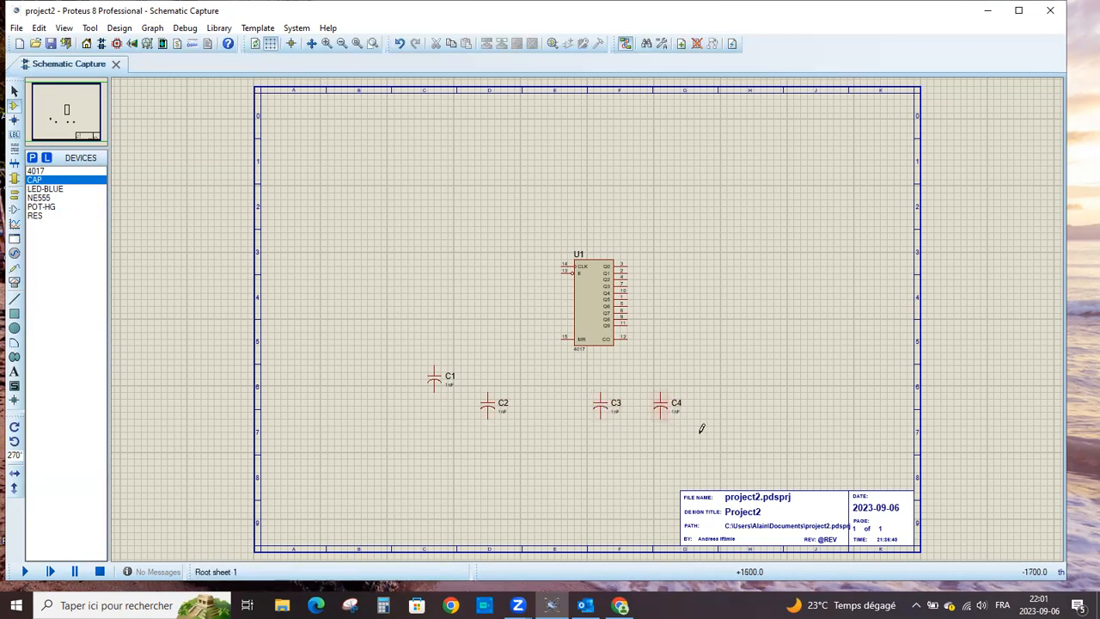
drag(700, 438, 554, 373)
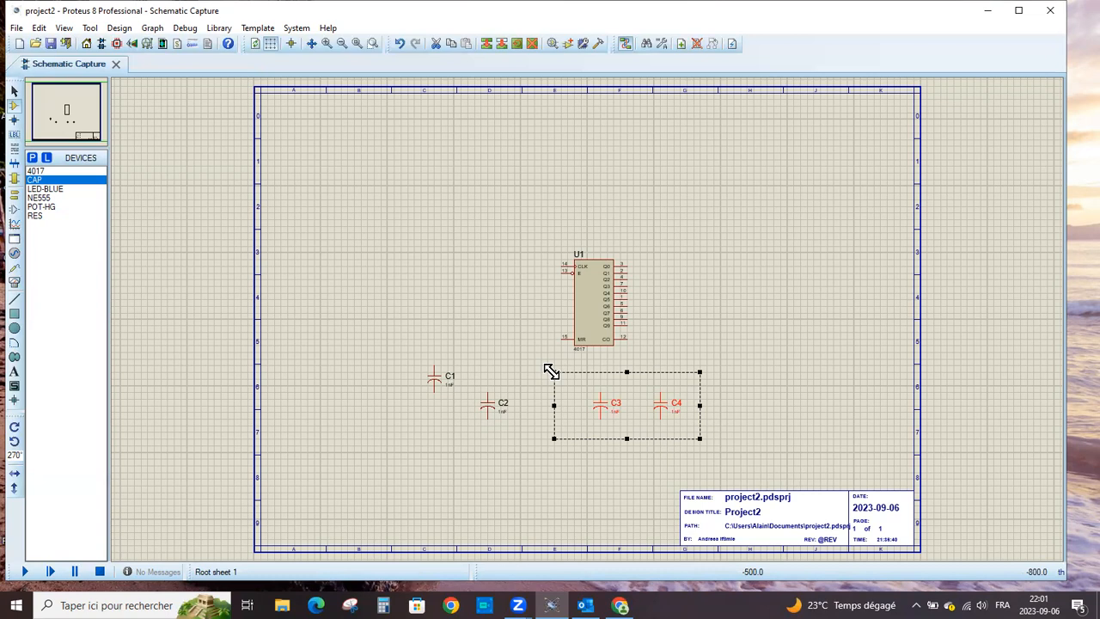
key(Delete)
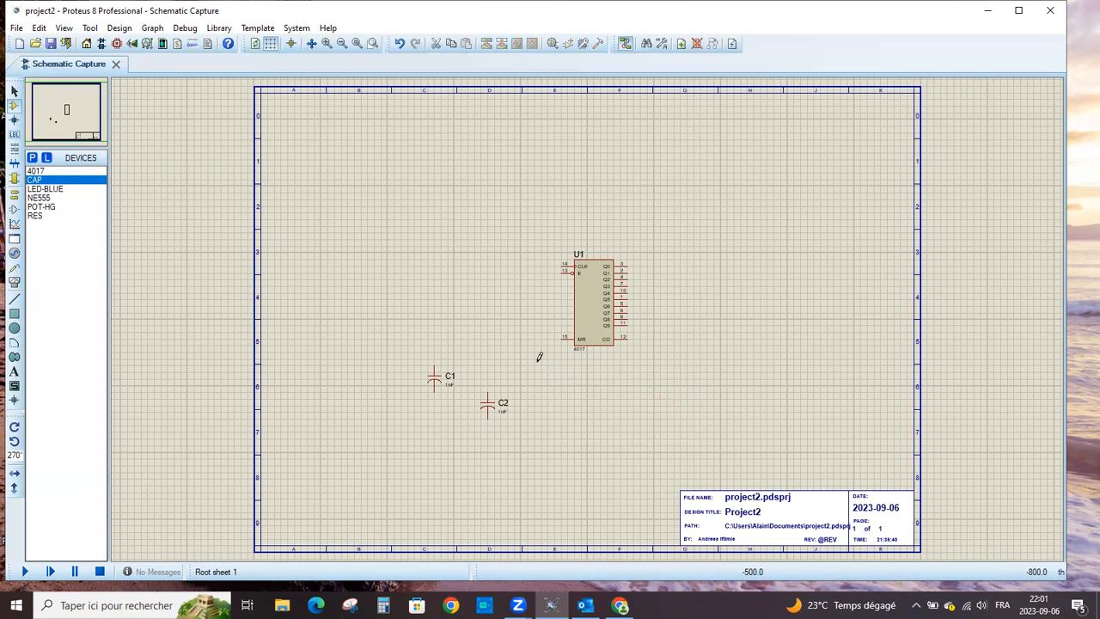
Check the AK-76.pdf schematic in Chrome, return to Proteus, and place four LED-BLUE devices, rotated to 90°, in a column above and right of the 4017.
click(45, 189)
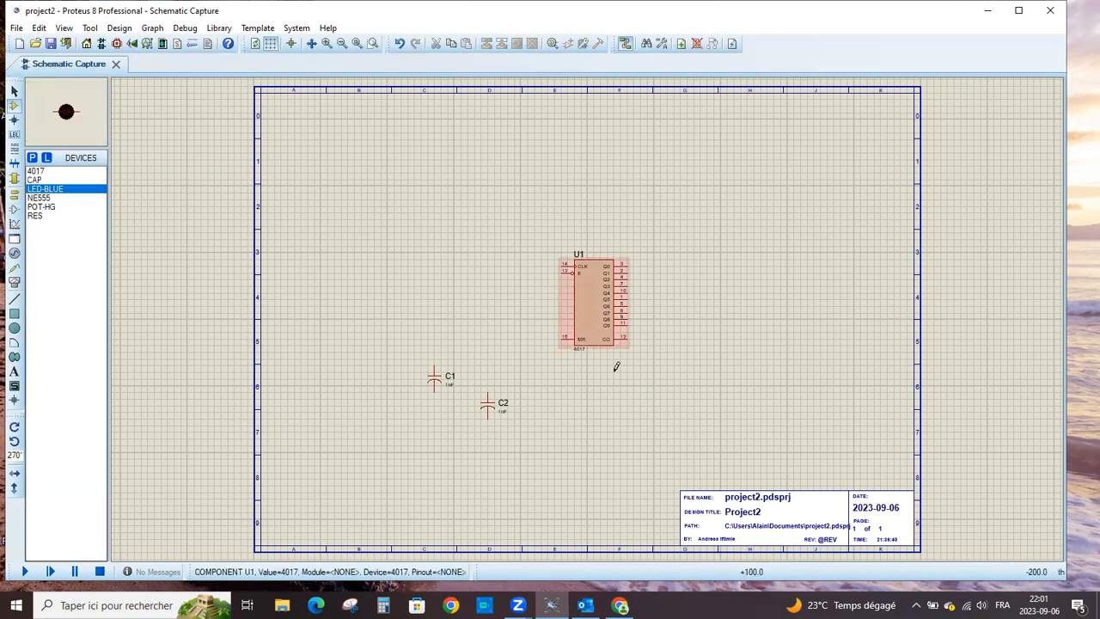
click(620, 605)
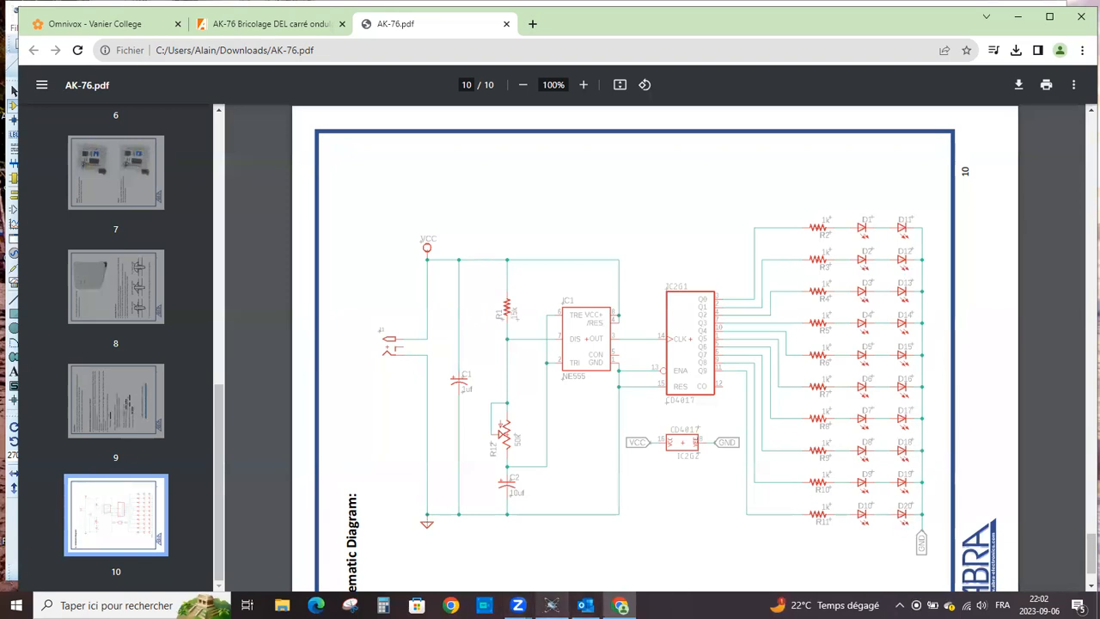
click(550, 605)
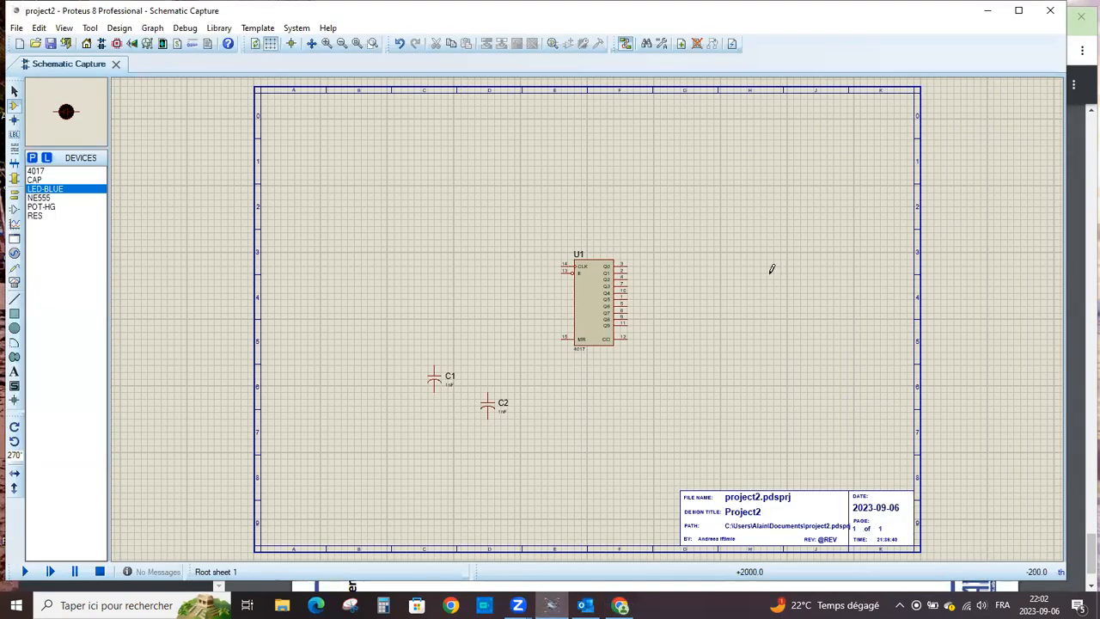
click(728, 148)
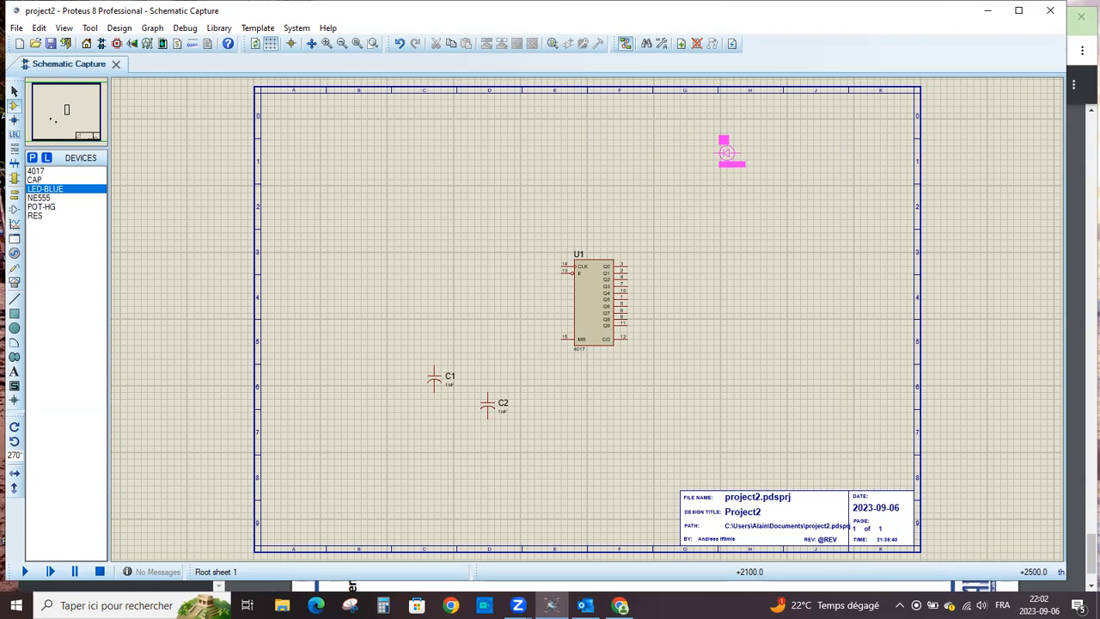
key(KP_Add)
key(KP_Add)
click(727, 153)
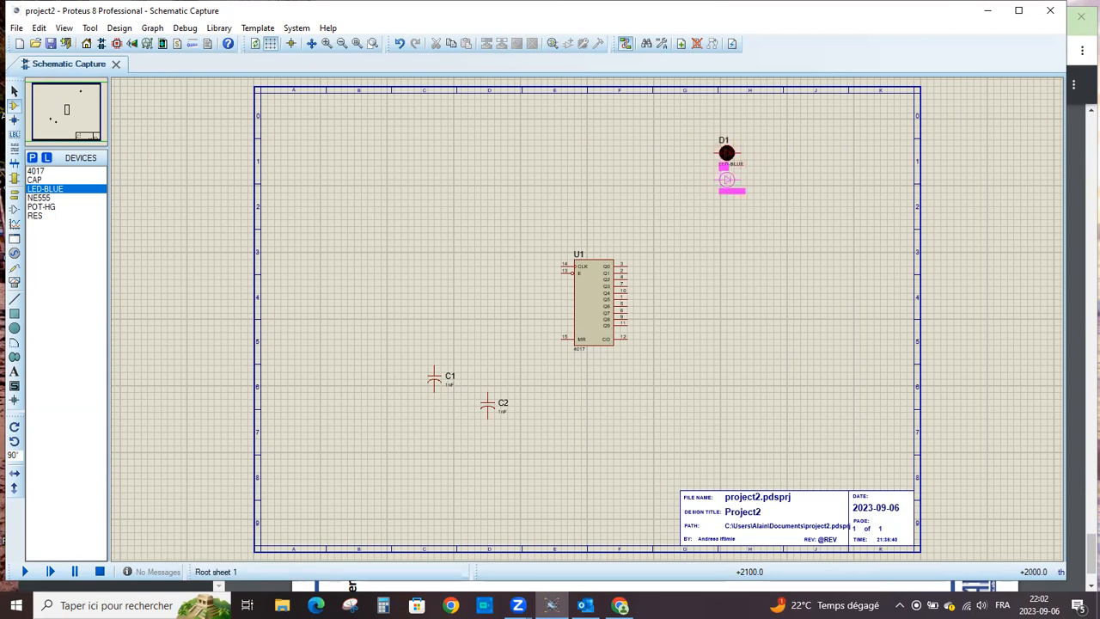
click(726, 186)
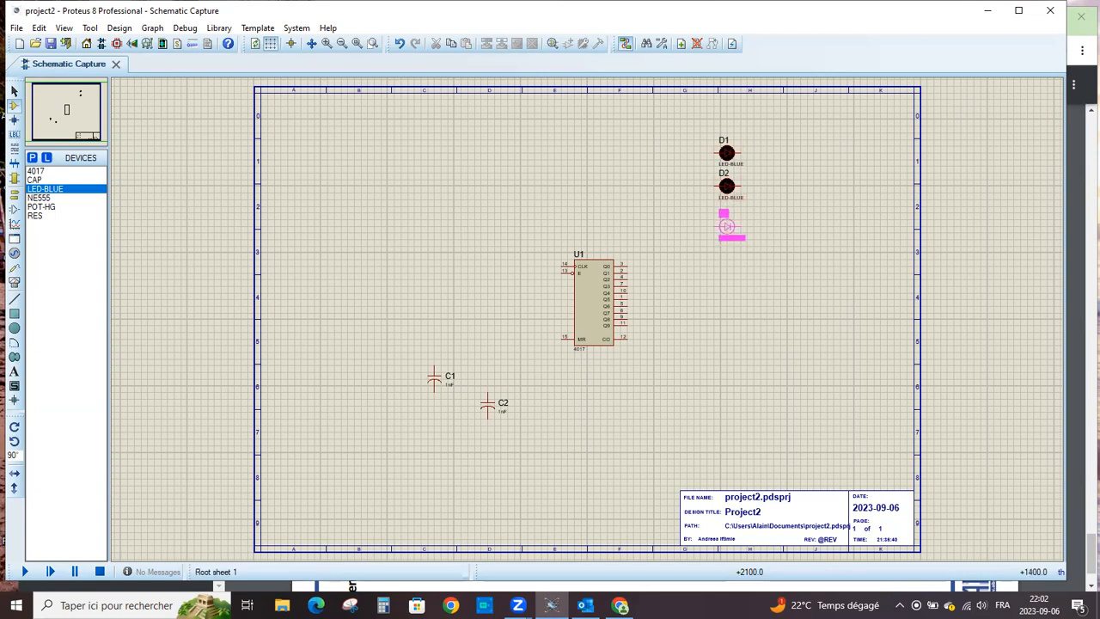
click(727, 219)
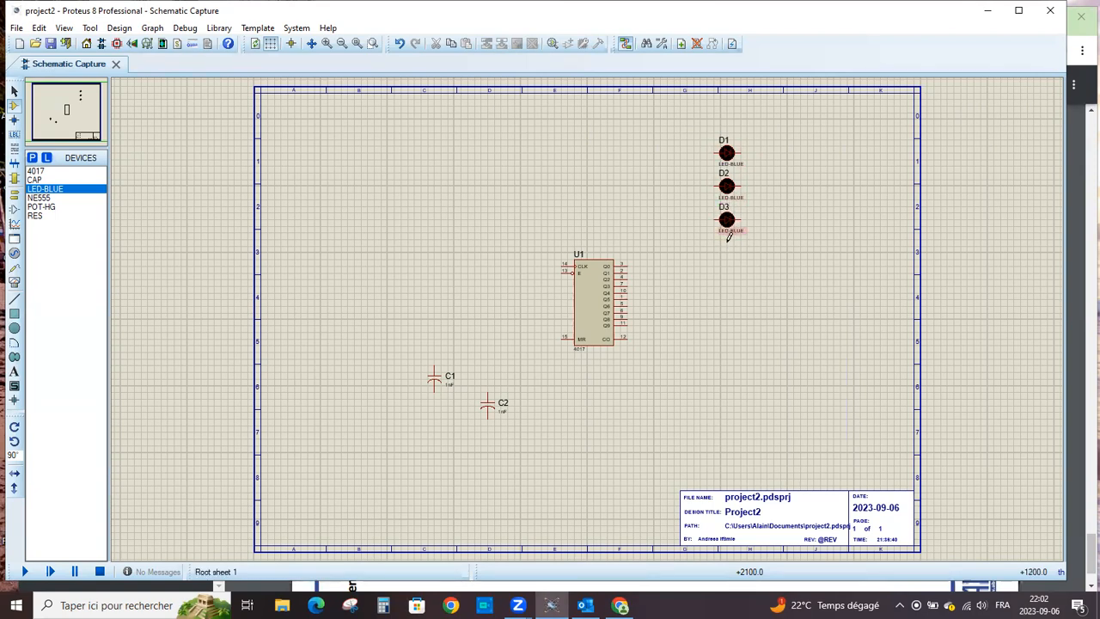
click(727, 253)
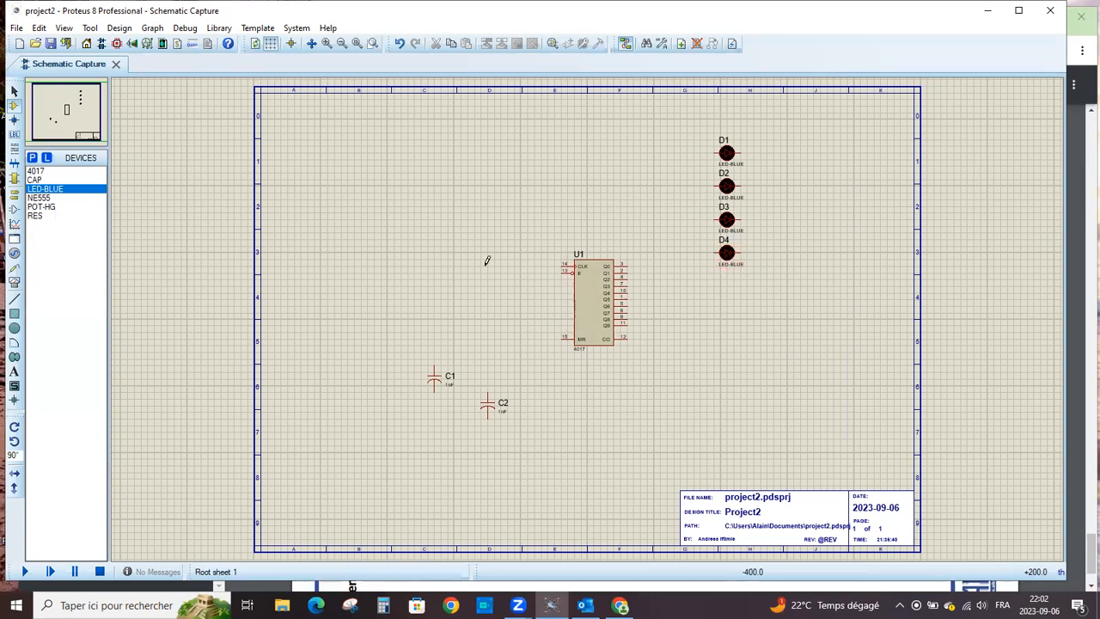
Place one NE555 timer to the left of the 4017, above capacitor C1.
click(39, 198)
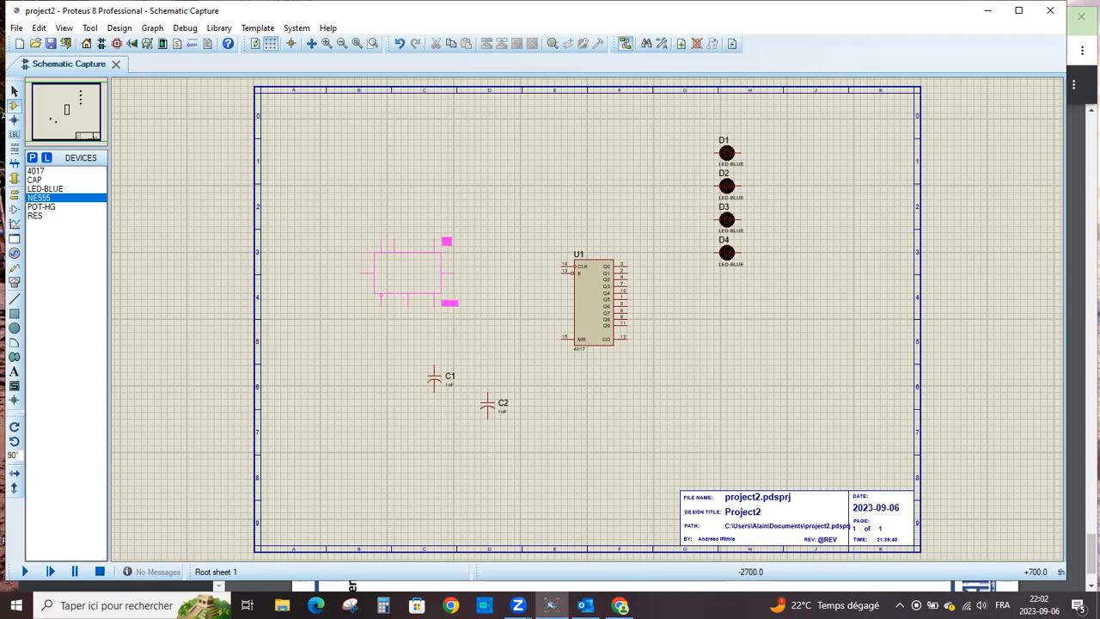
click(408, 273)
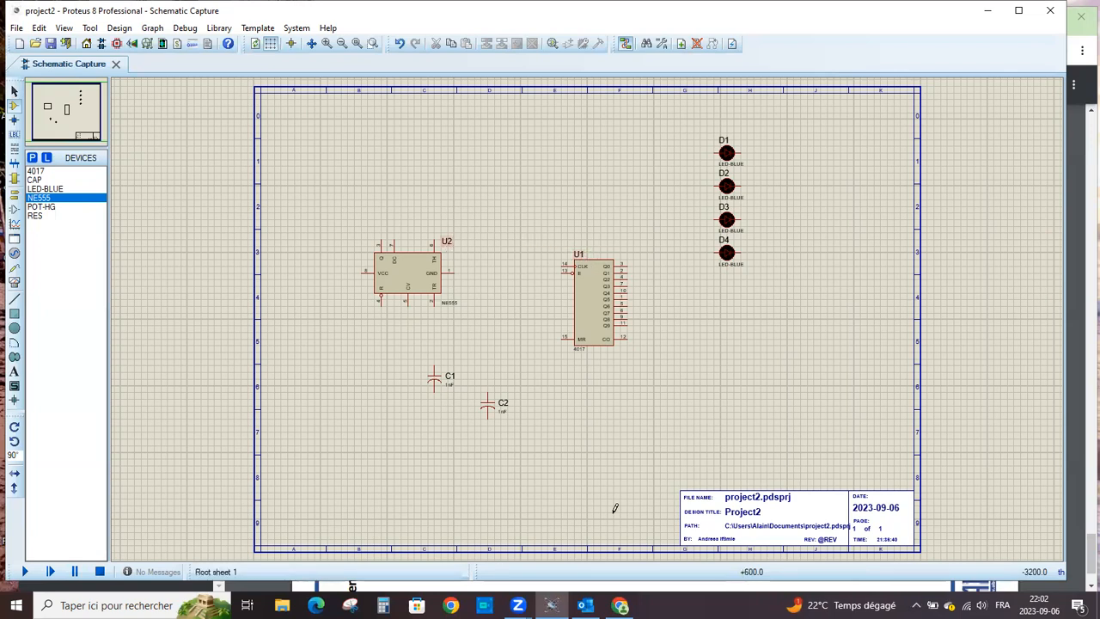
Switch to Chrome, examine the NE555, 4017 and LED wiring and component values in the AK-76.pdf schematic, and return to Proteus.
click(619, 605)
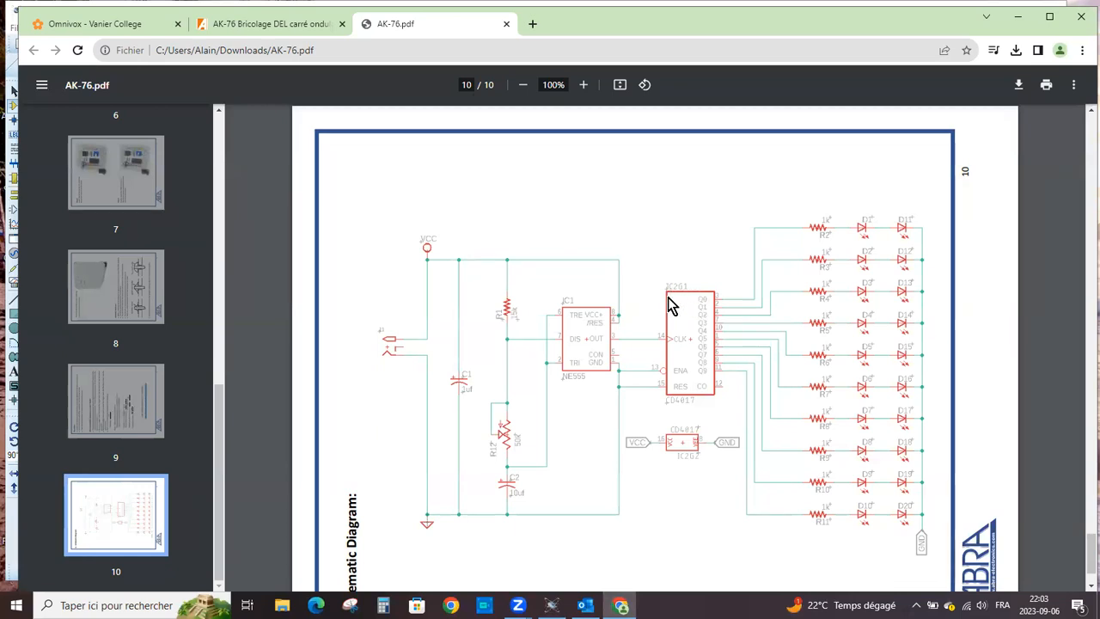
ctrl+scroll(674, 298, up, 1)
ctrl+scroll(674, 297, up, 5)
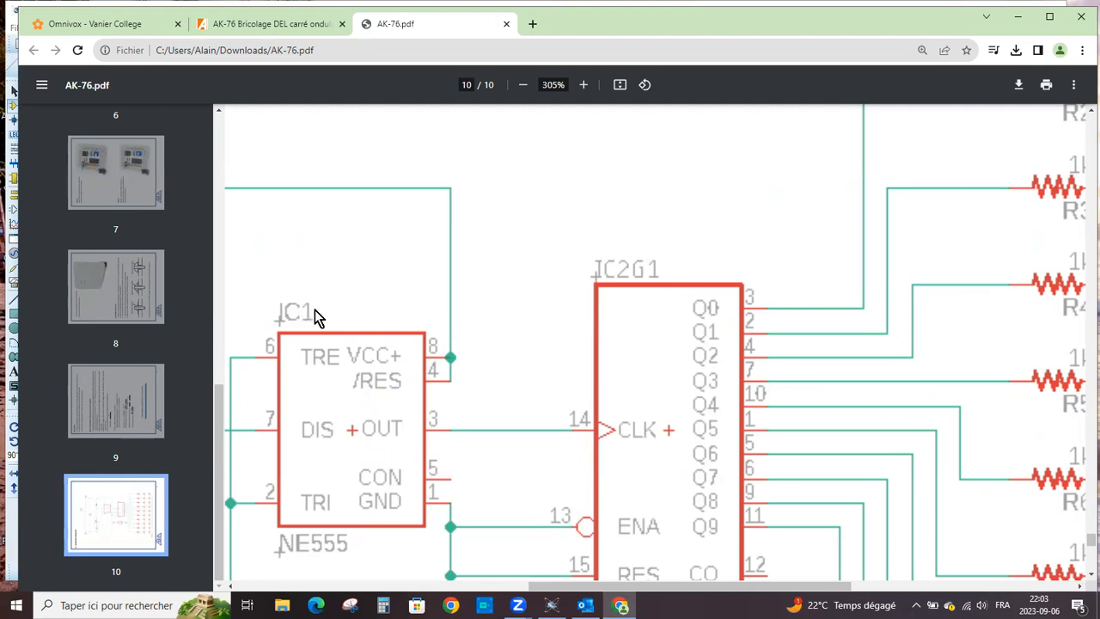
ctrl+scroll(314, 312, down, 4)
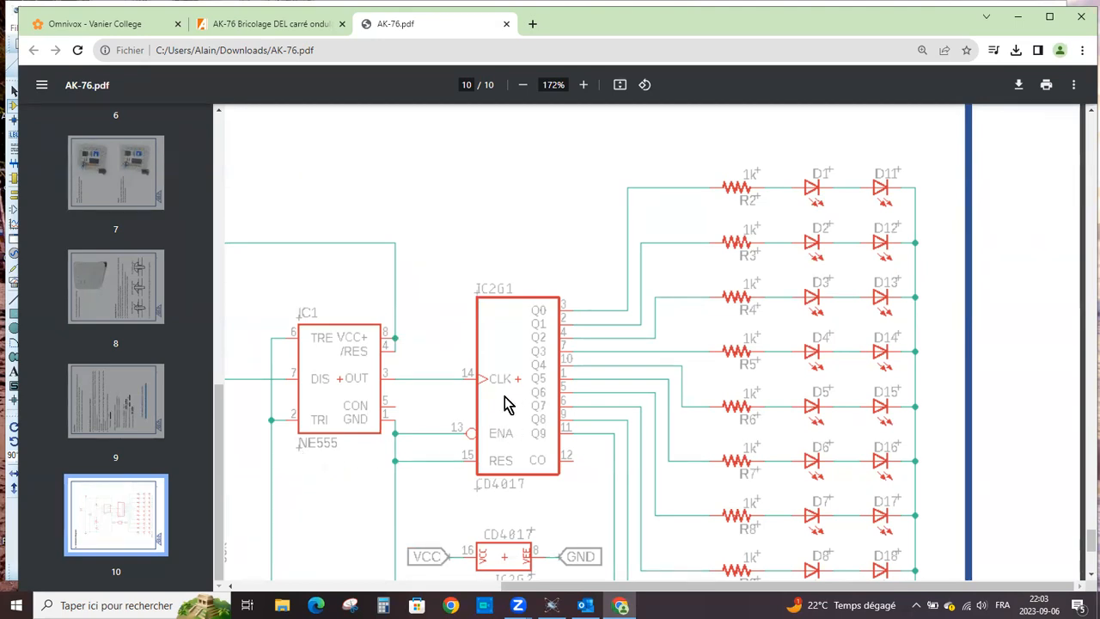
key(ctrl+backslash)
scroll(504, 396, down, 2)
scroll(504, 396, up, 2)
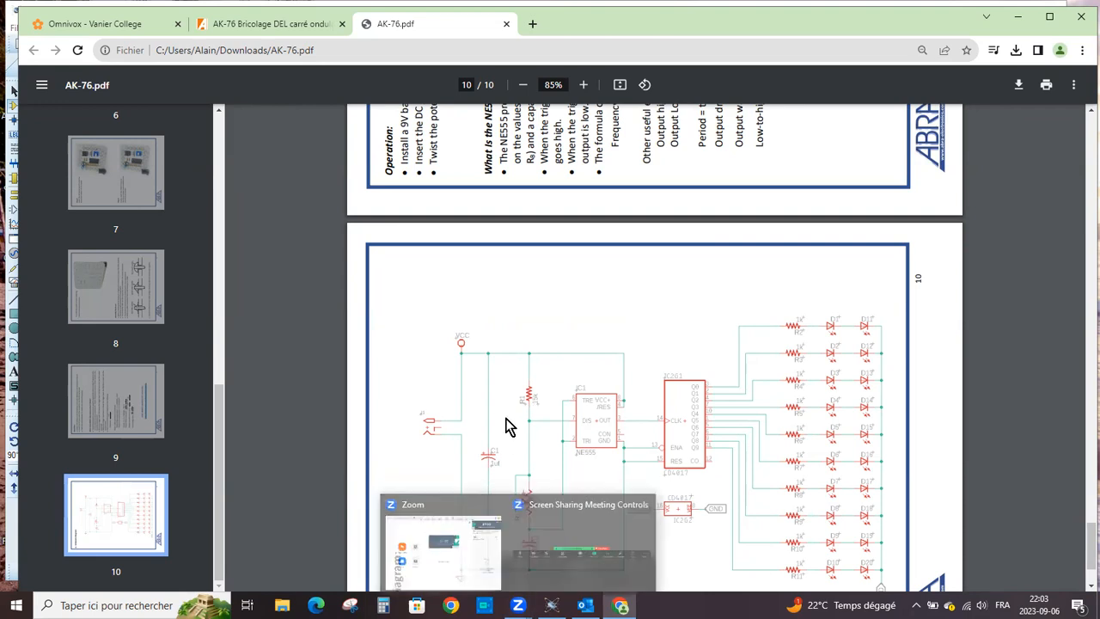
scroll(516, 468, up, 3)
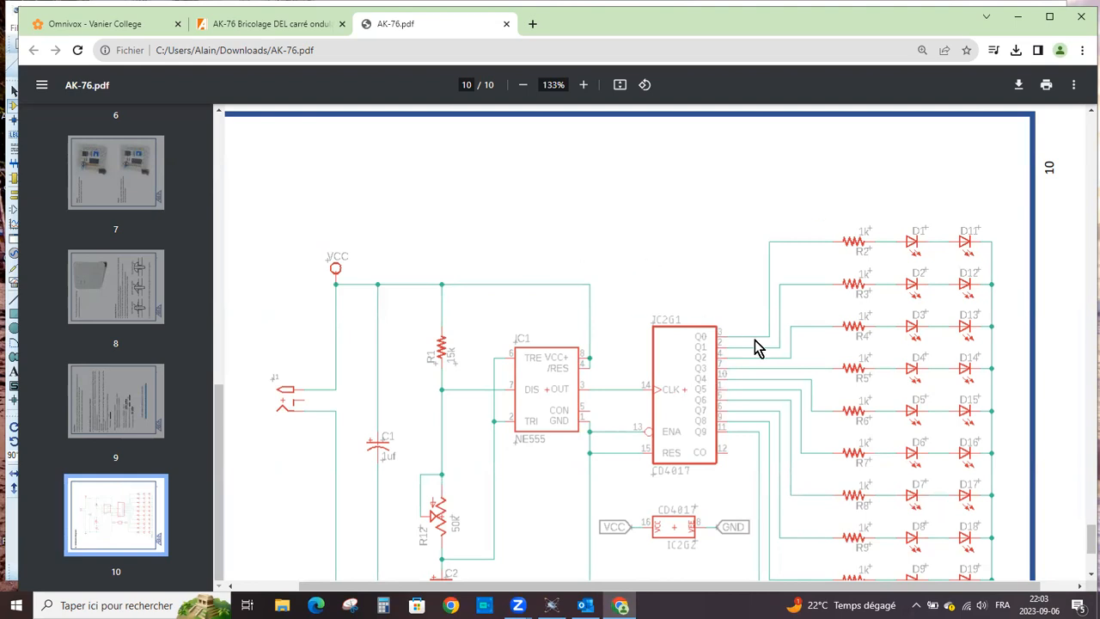
scroll(1082, 537, down, 3)
scroll(1083, 539, down, 1)
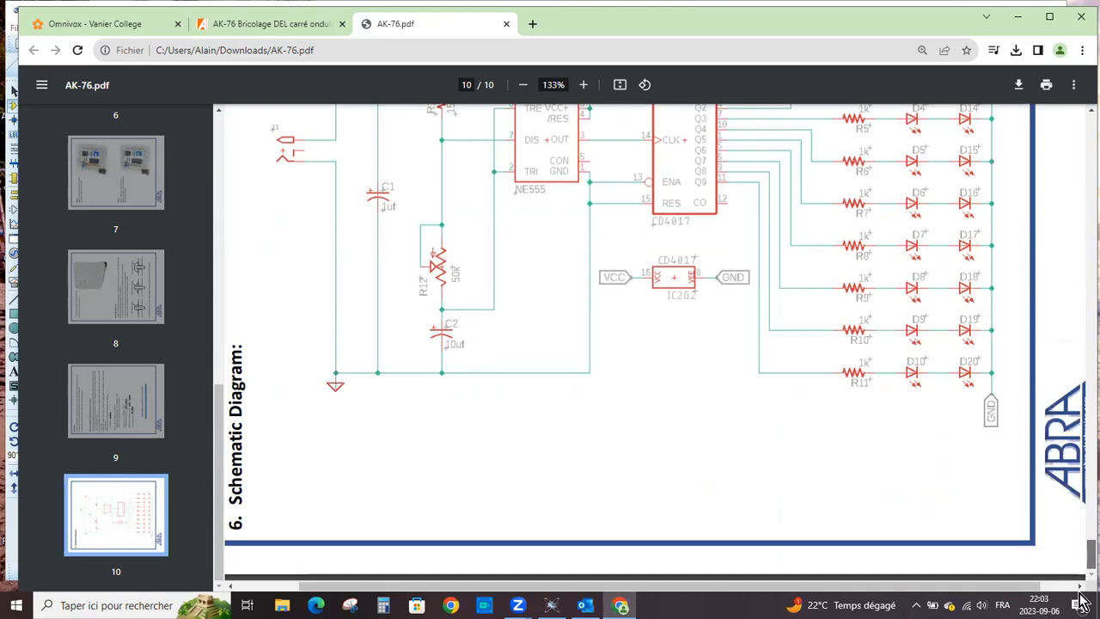
scroll(1084, 540, up, 4)
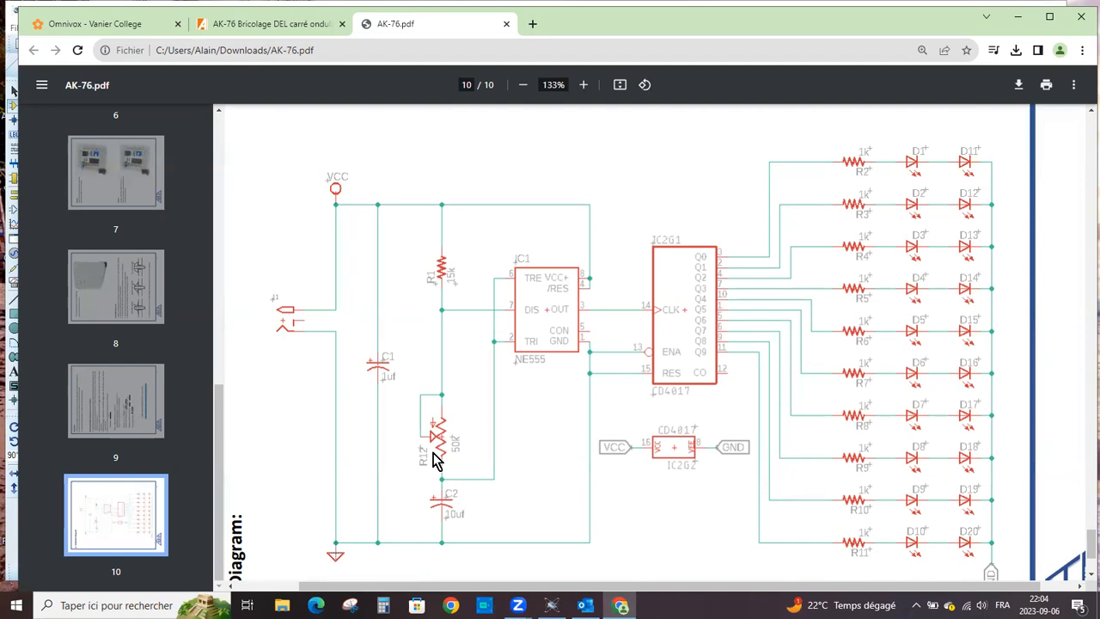
click(1019, 18)
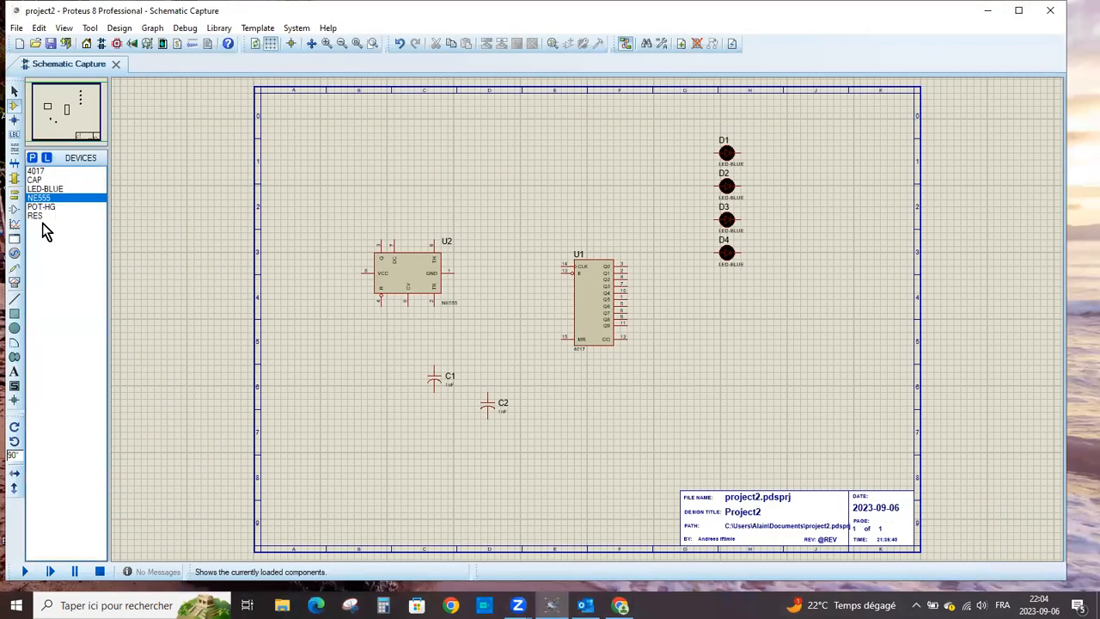
Place a RES resistor at 90° rotation below and to the left of the NE555.
click(41, 216)
click(320, 258)
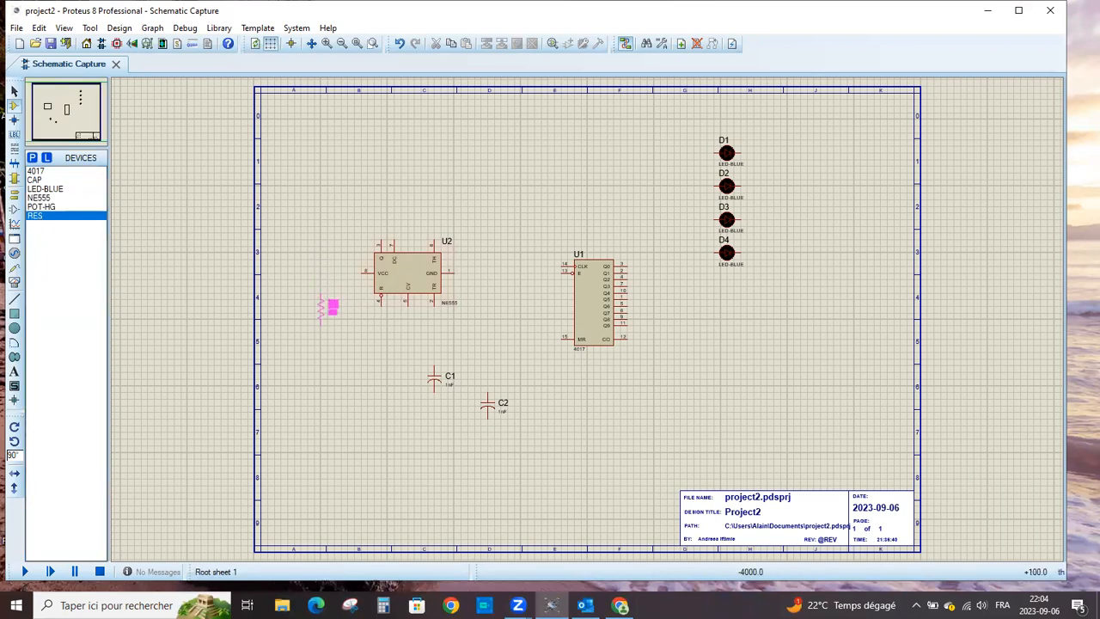
click(321, 314)
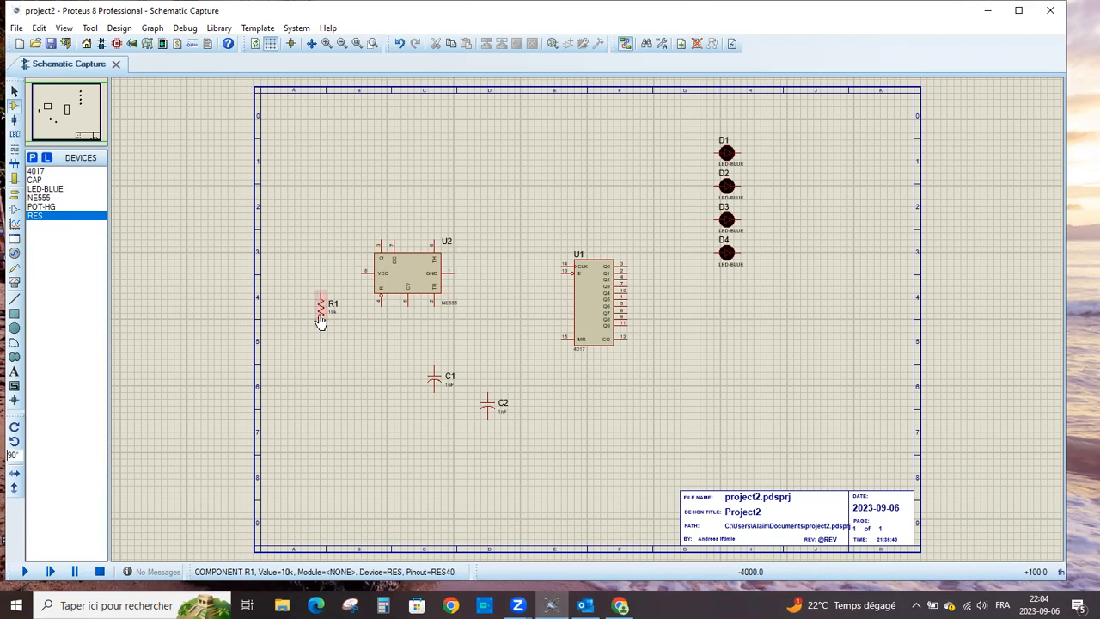
Place three RES resistors, rotated to 180°, directly left of LEDs D1, D2 and D3.
click(712, 275)
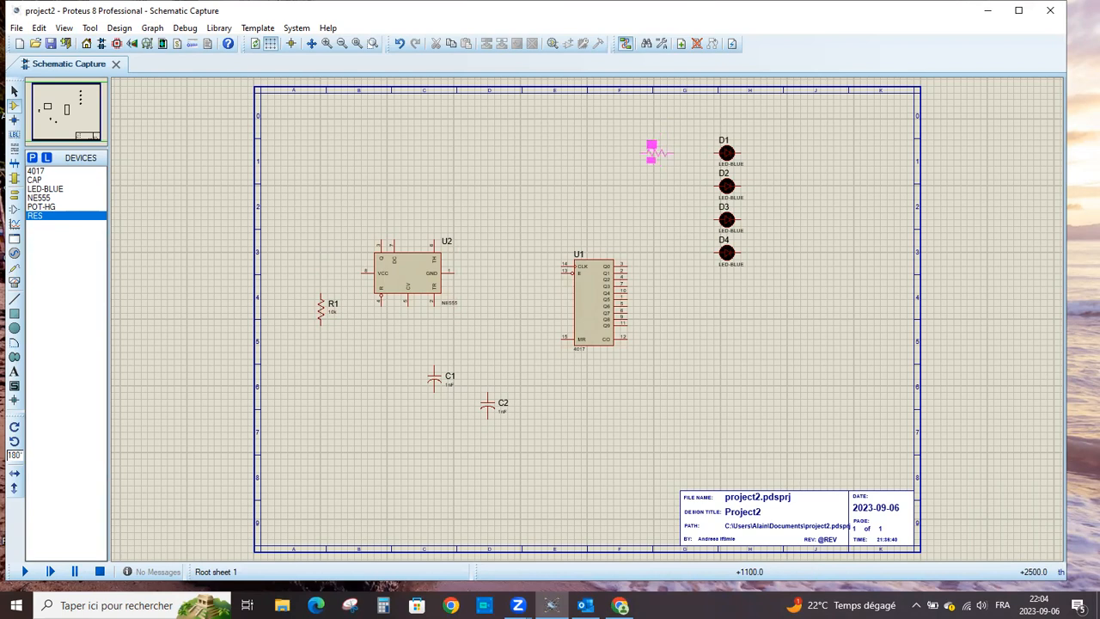
click(677, 153)
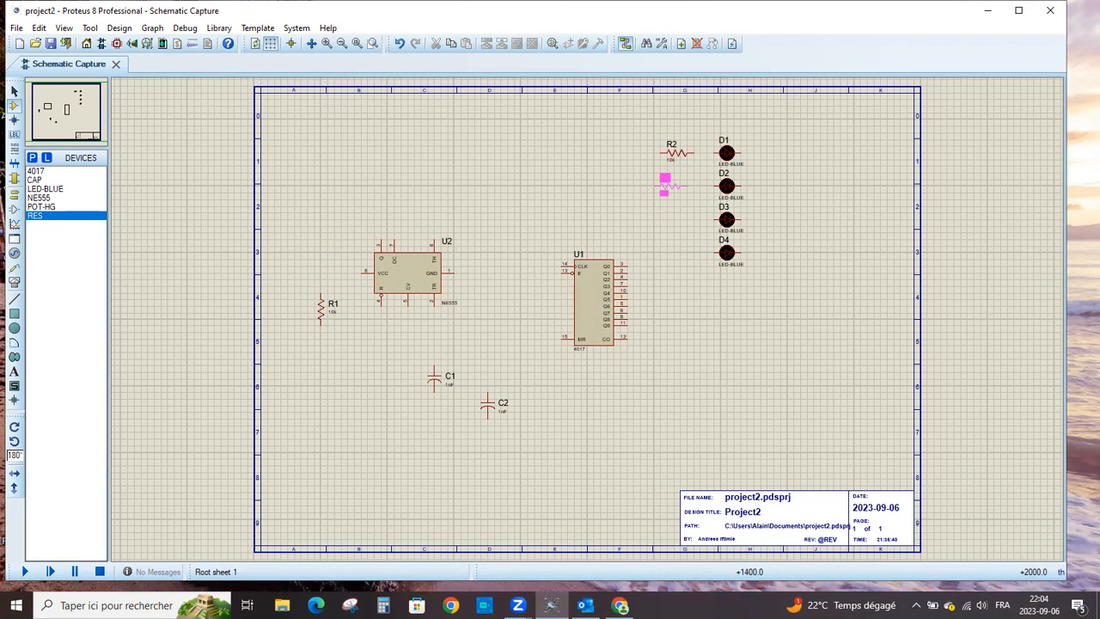
click(677, 185)
click(676, 219)
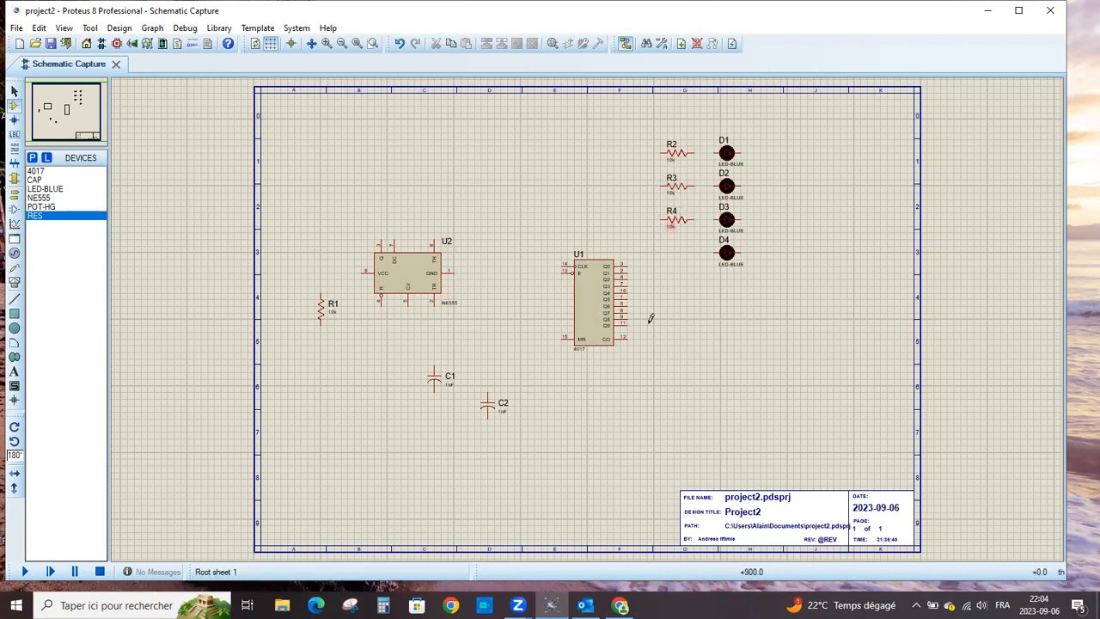
Place a POT-HG potentiometer, rotated to 0°, below and slightly right of resistor R1.
click(55, 206)
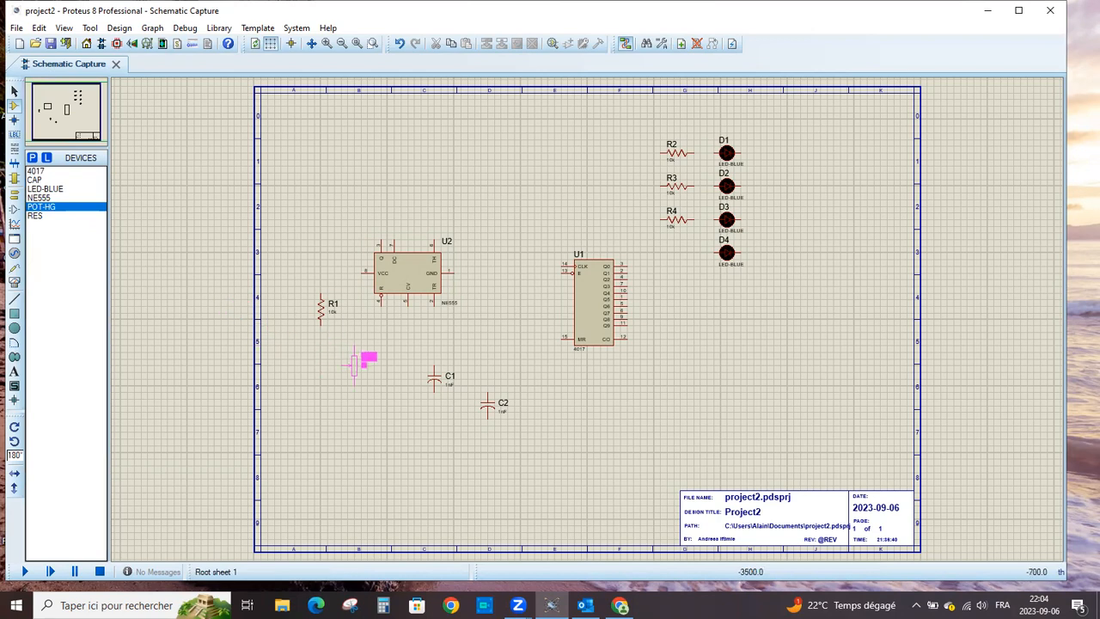
key(KP_Add)
key(KP_Add)
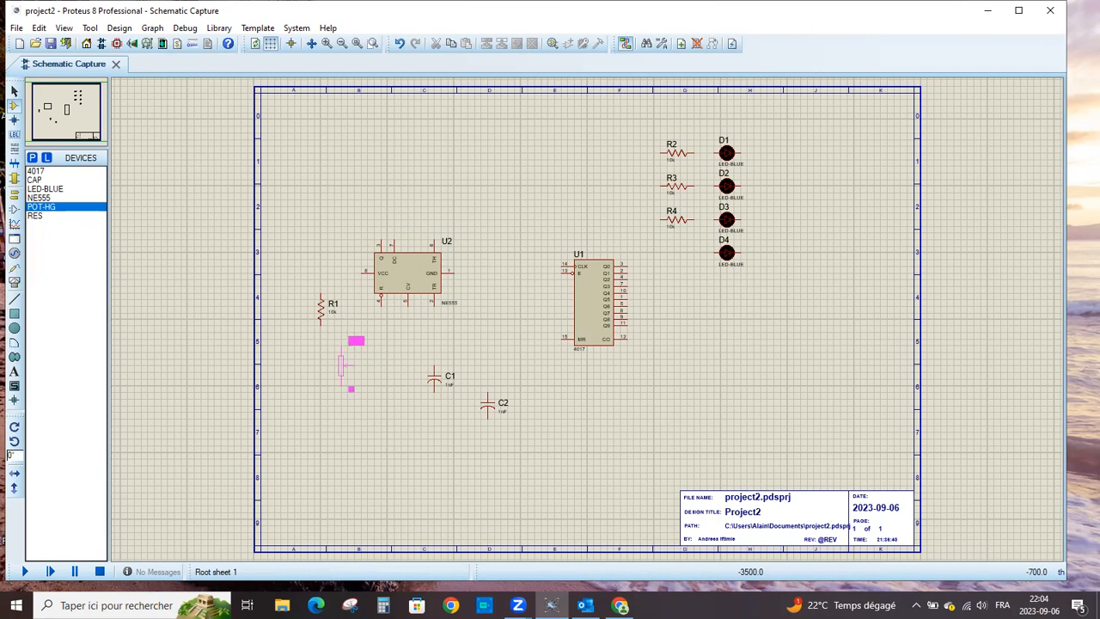
click(360, 364)
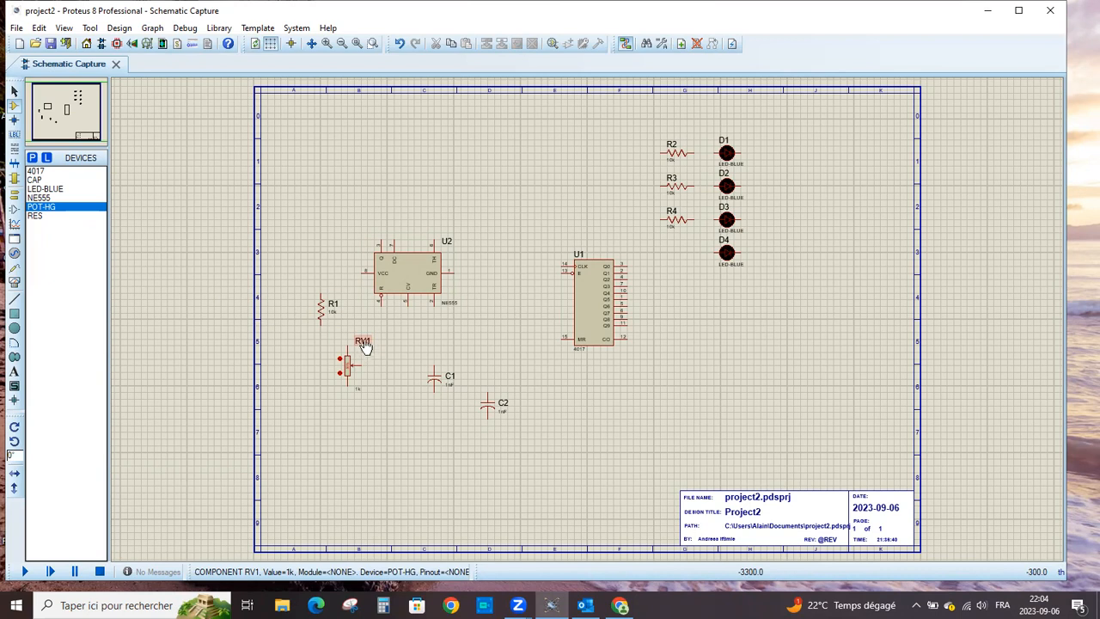
Change the potentiometer's part ID to R12.
double_click(363, 342)
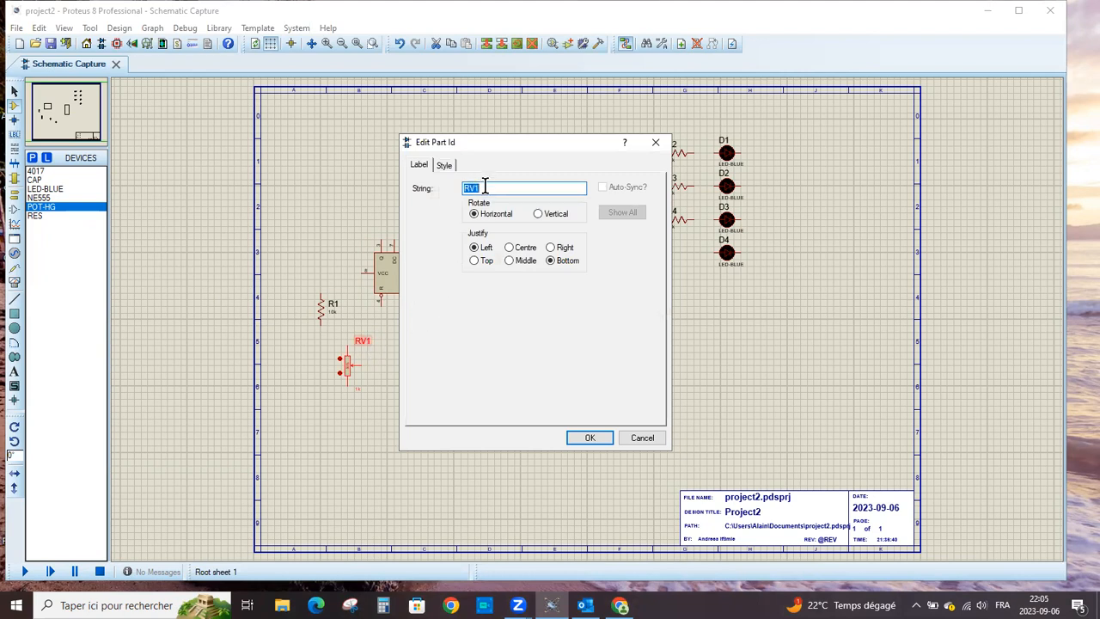
text(R12)
click(589, 438)
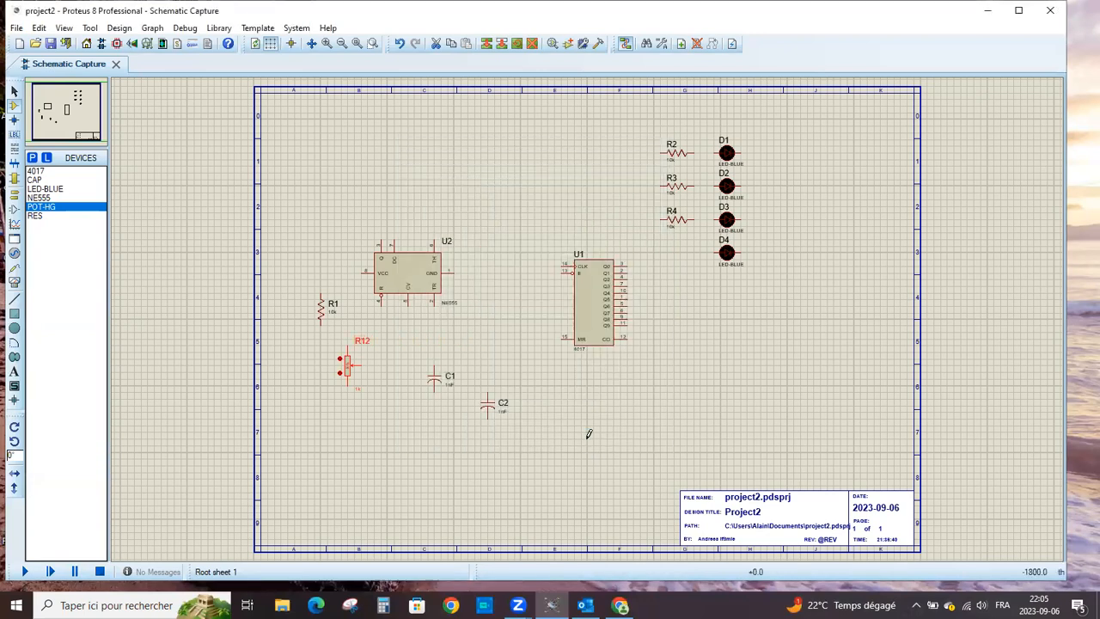
Check the potentiometer's value in the AK-76.pdf schematic in Chrome, return to Proteus, and set the resistance of R12 to 50k.
double_click(347, 373)
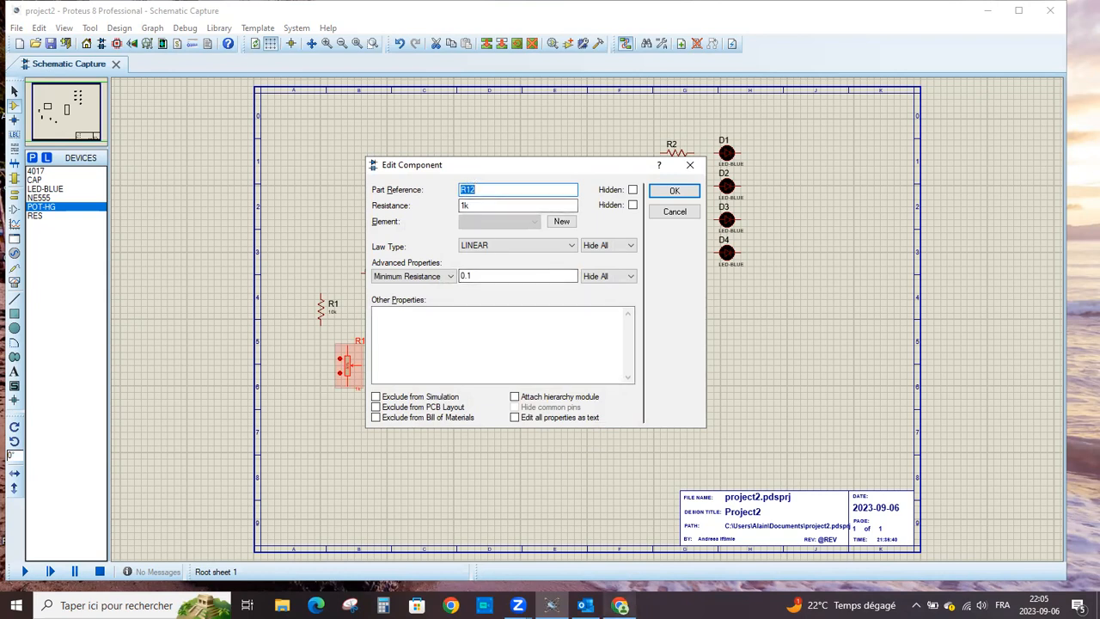
key(alt+Tab)
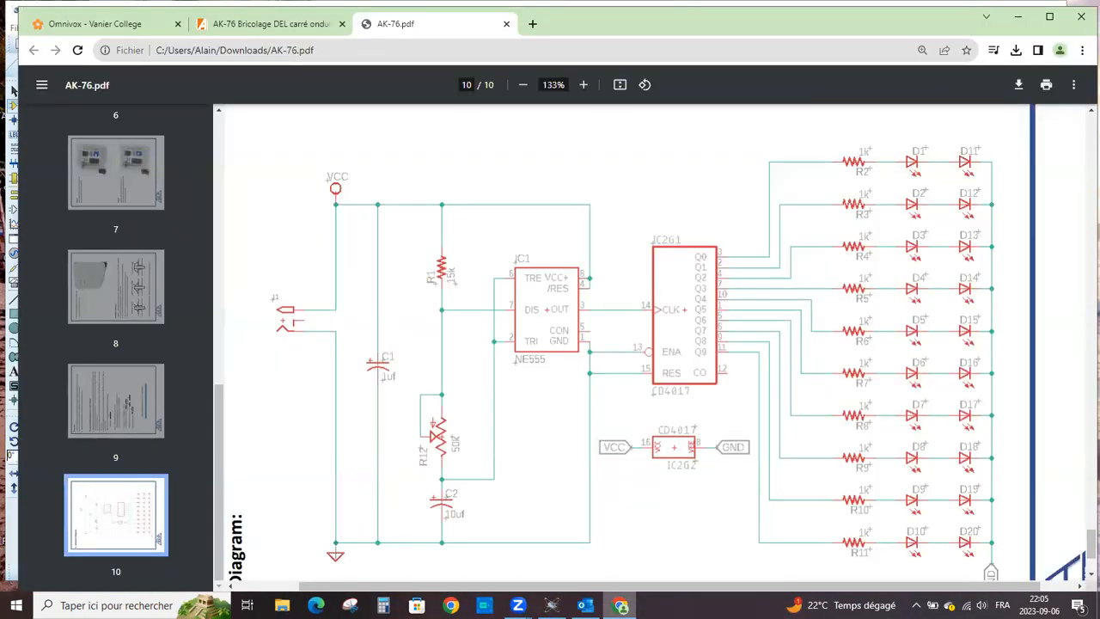
key(alt+Tab)
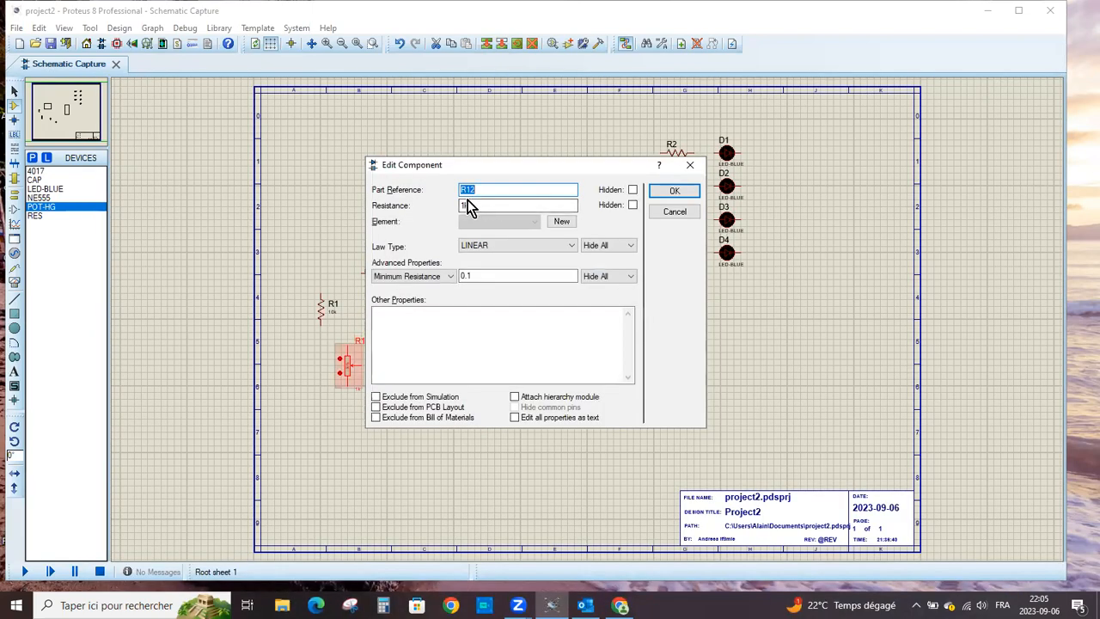
click(467, 206)
text(50k)
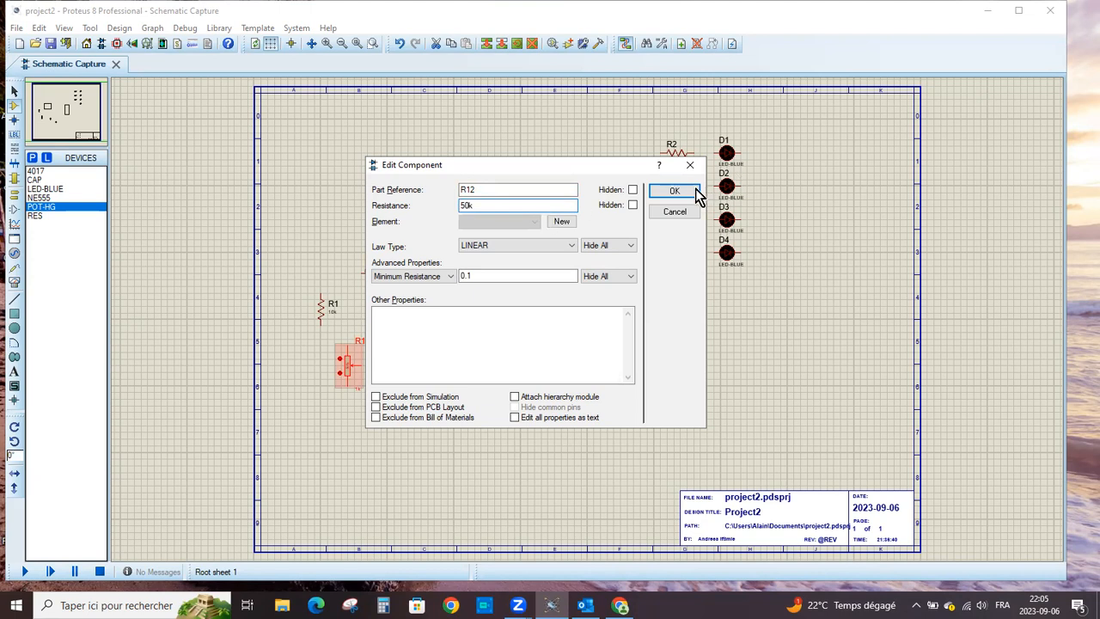
click(676, 191)
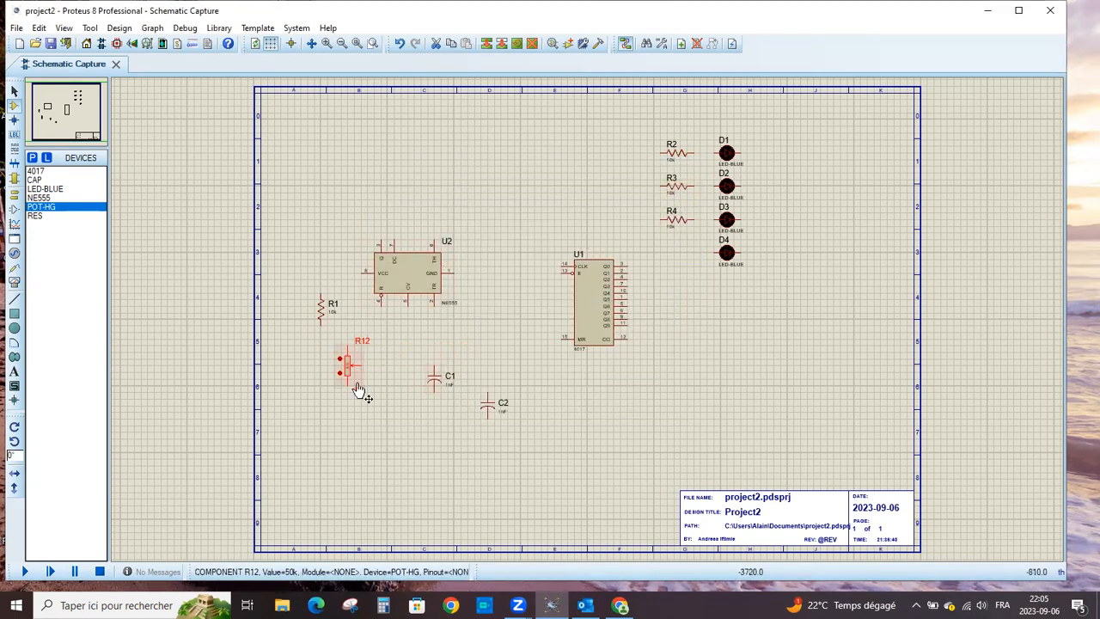
Check R1's value in the AK-76.pdf schematic in Chrome, return to Proteus, and set the resistance of R1 to 15k.
double_click(324, 305)
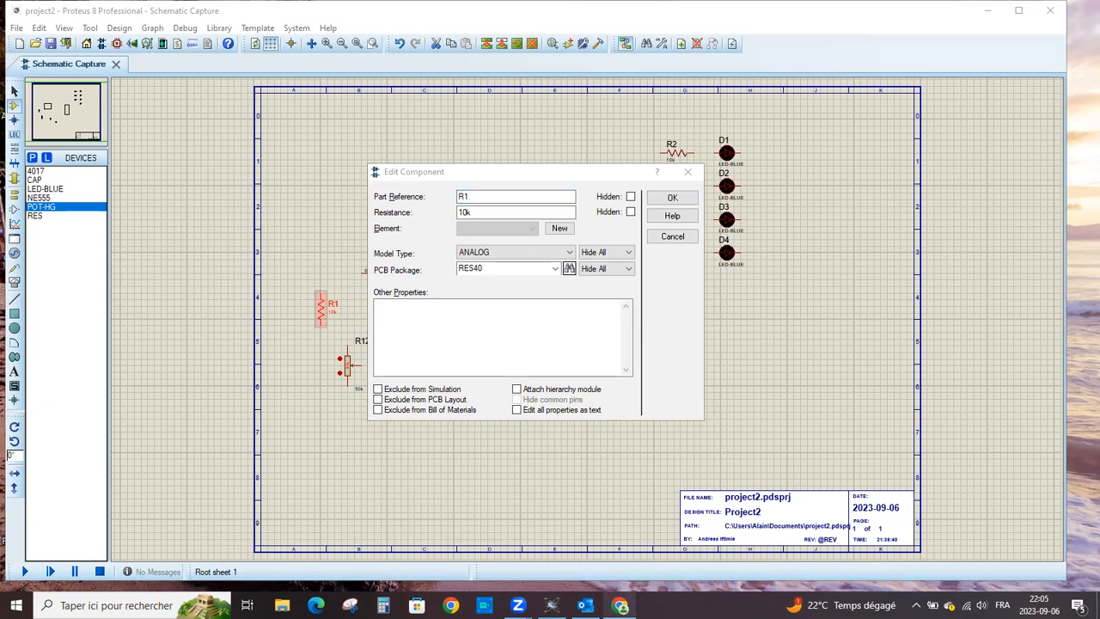
click(619, 605)
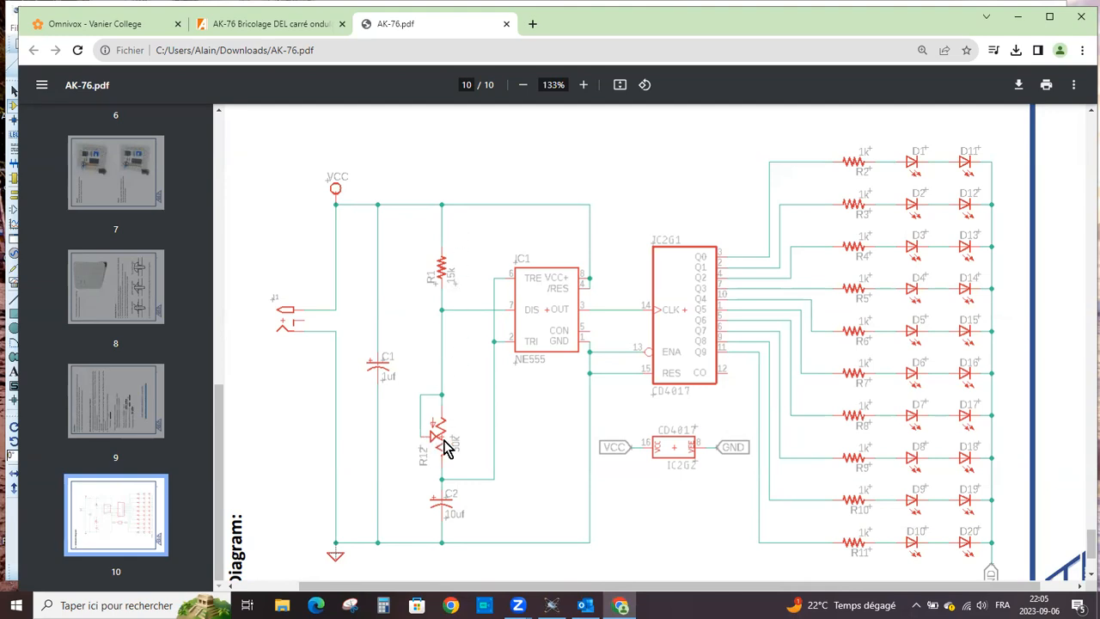
click(1017, 17)
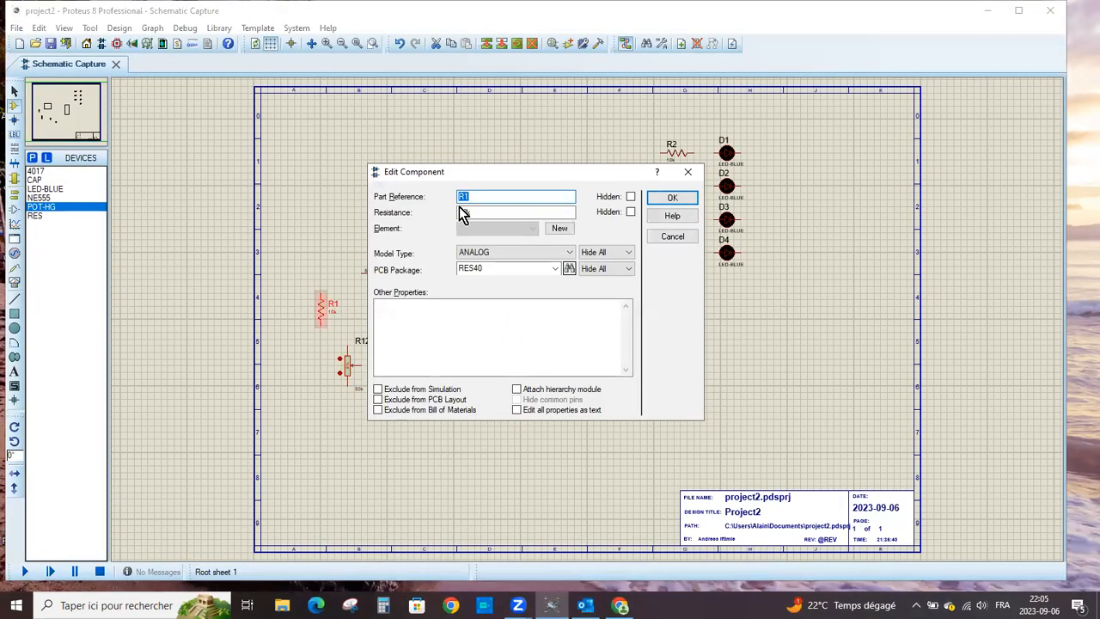
click(471, 212)
key(BackSpace)
text(5)
click(679, 197)
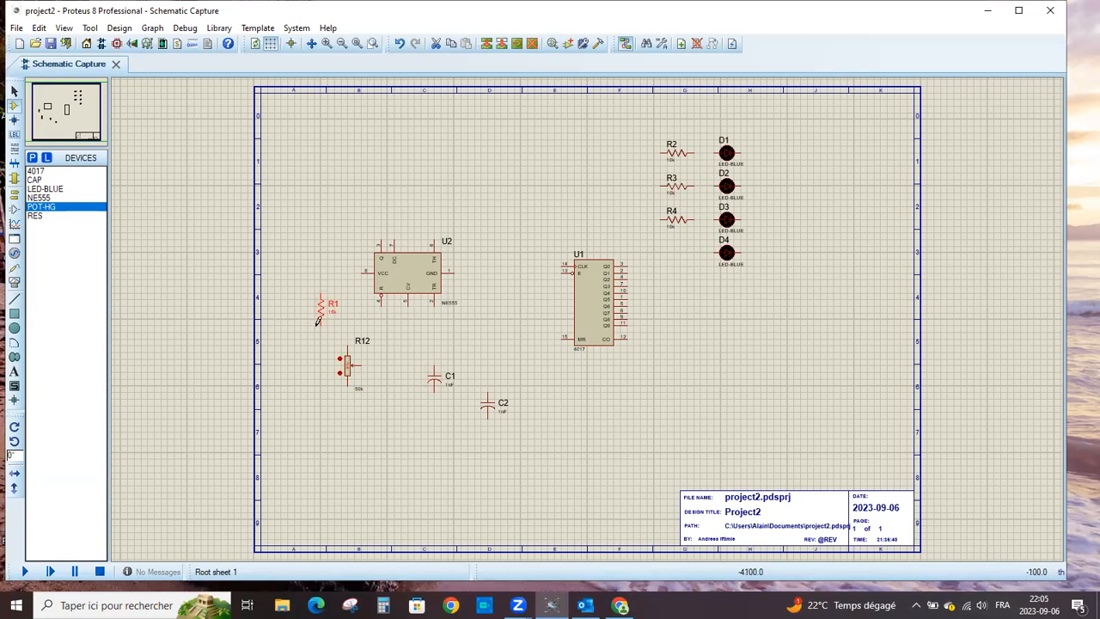
Move resistor R1 straight up until it is level with the upper edge of U2, keeping it vertical.
drag(325, 316, 325, 260)
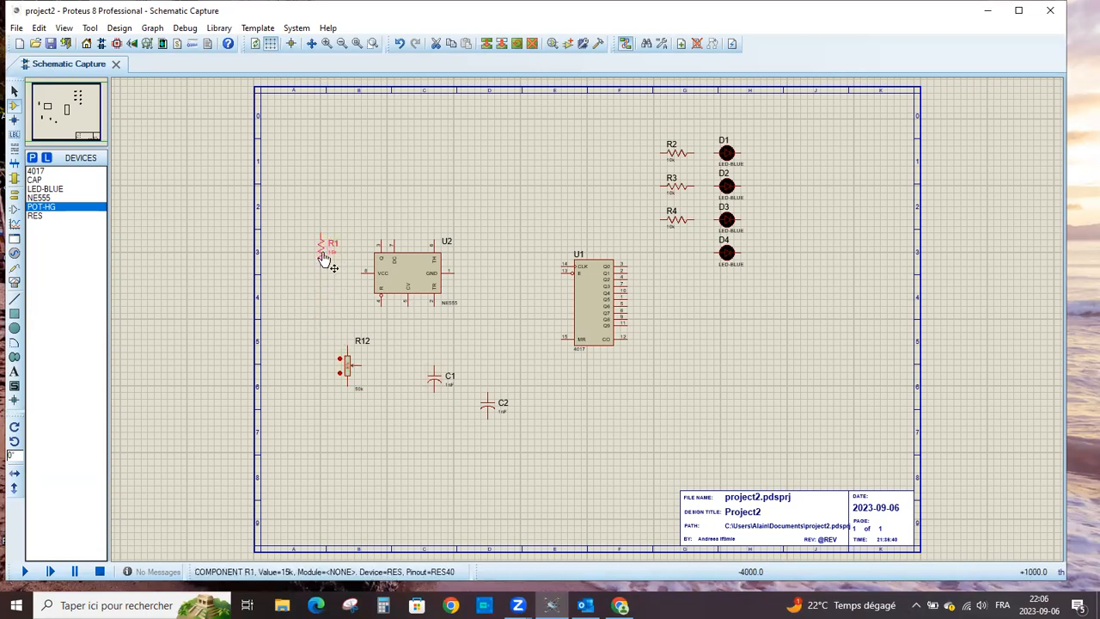
key(KP_Add)
key(KP_Add)
key(KP_Add)
key(KP_Add)
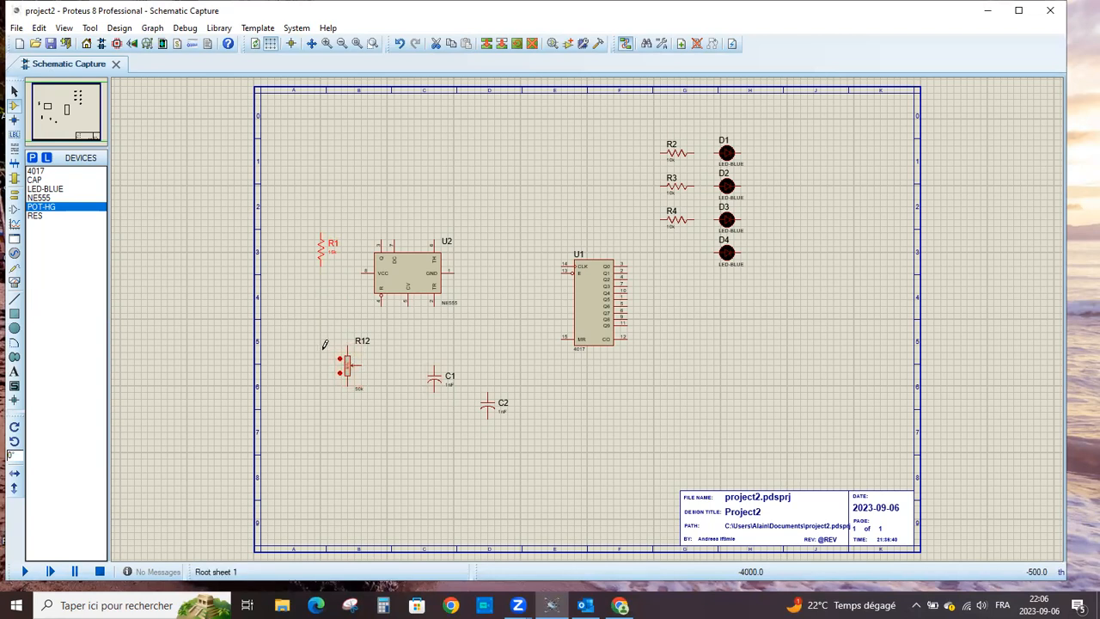
Move potentiometer R12 slightly left and up so that it sits directly below resistor R1.
drag(328, 329, 404, 405)
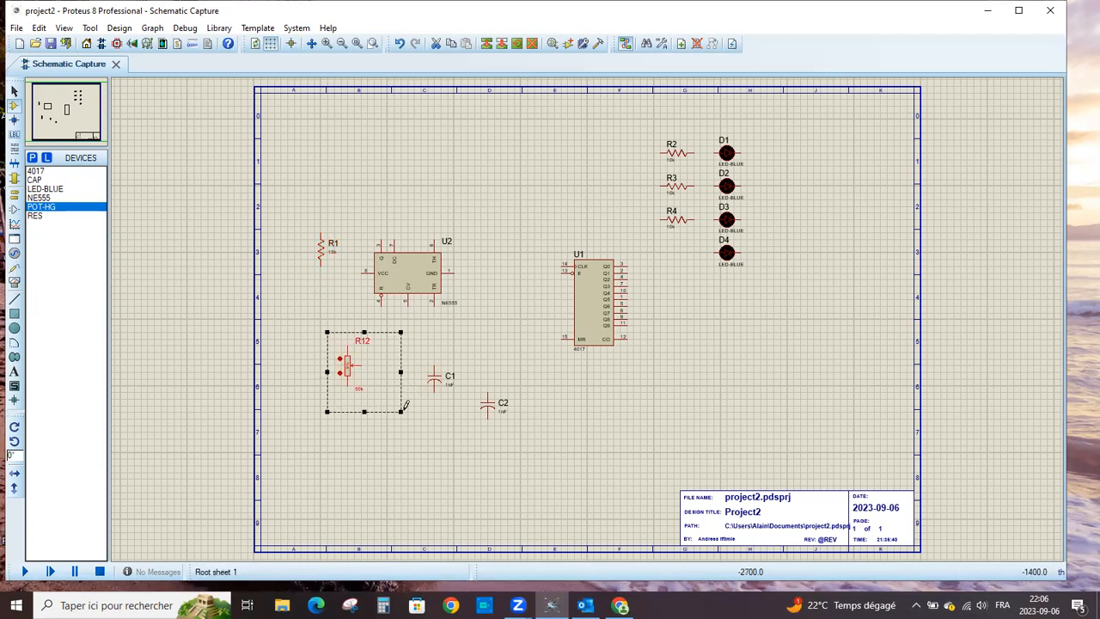
drag(339, 367, 332, 364)
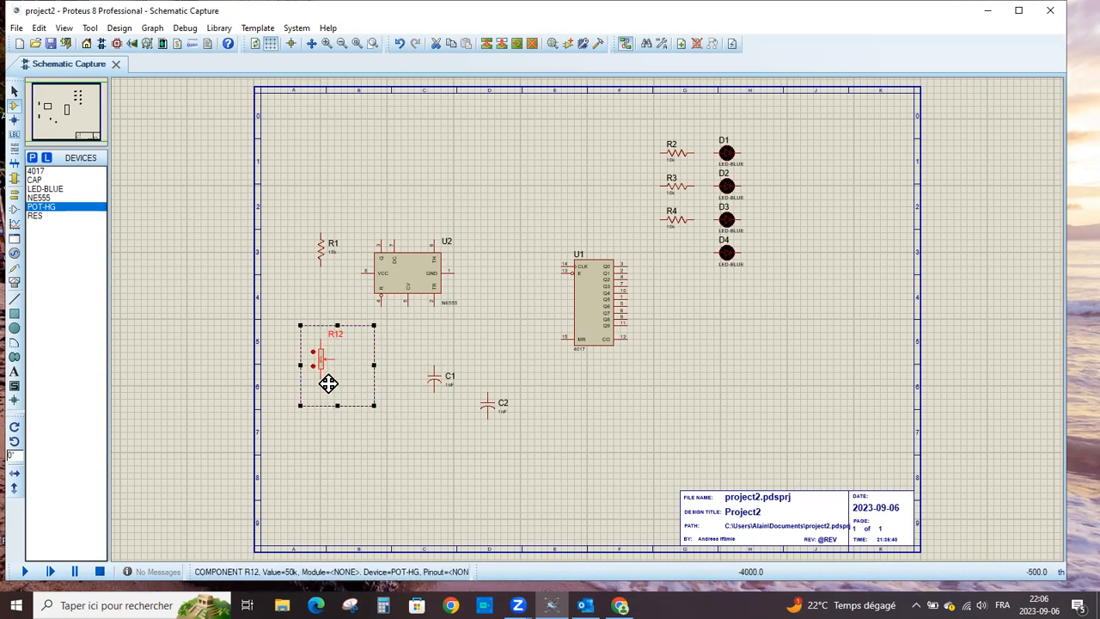
click(397, 361)
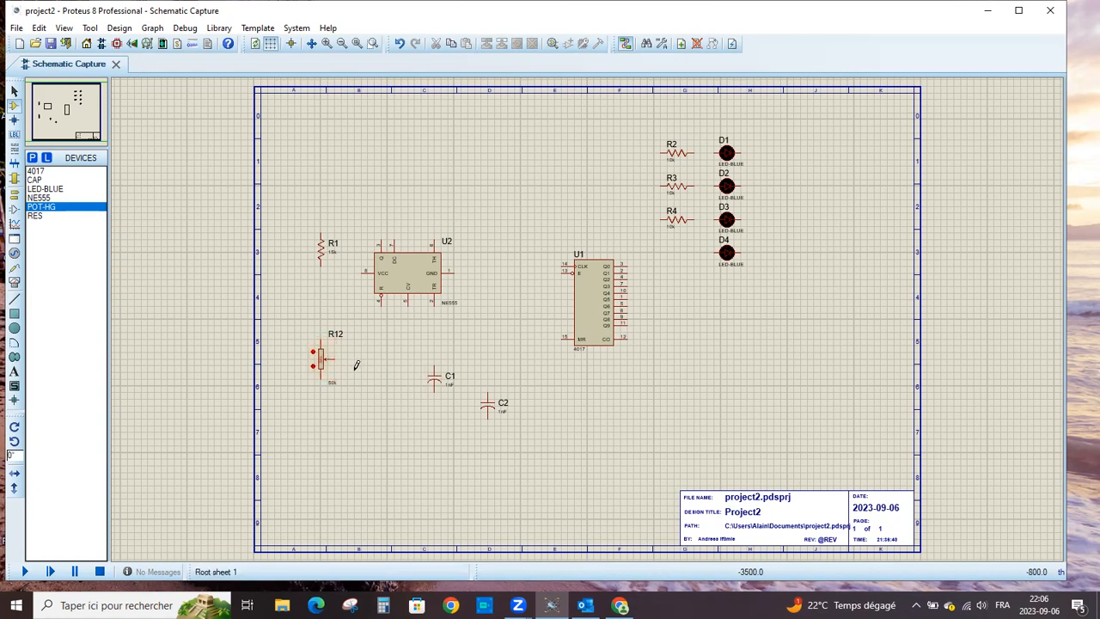
click(357, 367)
click(355, 374)
drag(394, 431, 340, 331)
key(Delete)
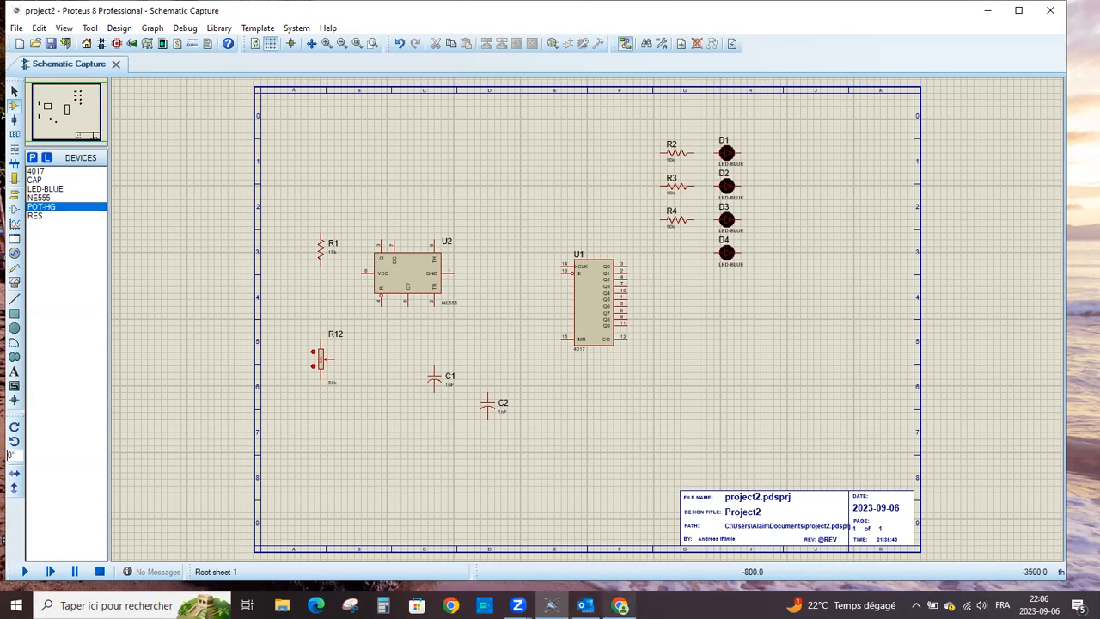
Review the AK-76.pdf schematic in Chrome, return to Proteus, and move the NE555 U2 right, farther away from R1.
click(619, 605)
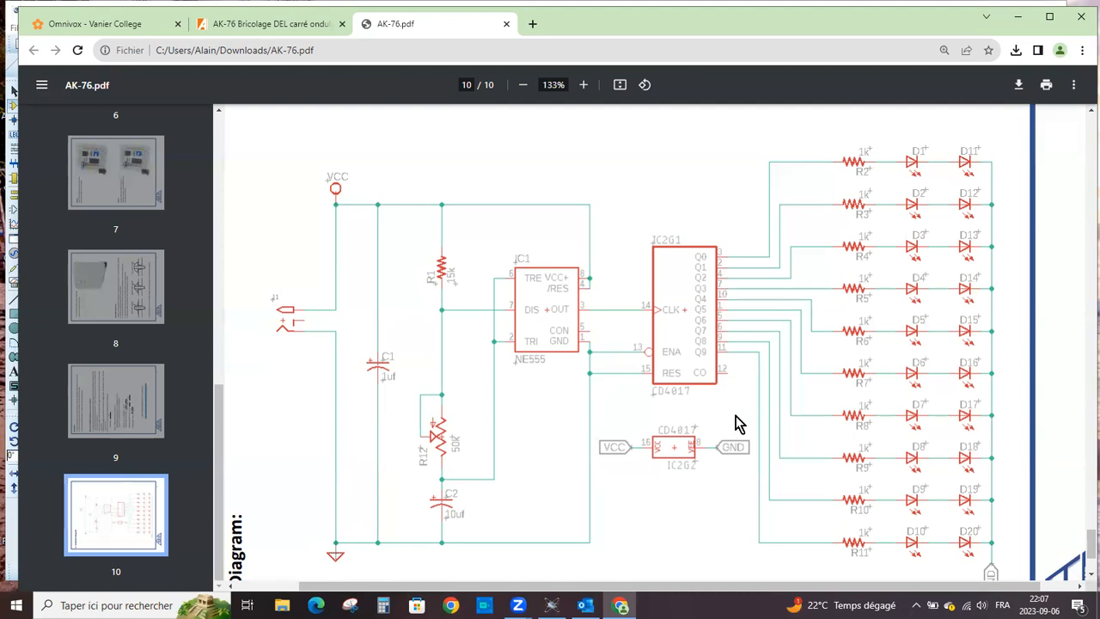
scroll(736, 421, down, 3)
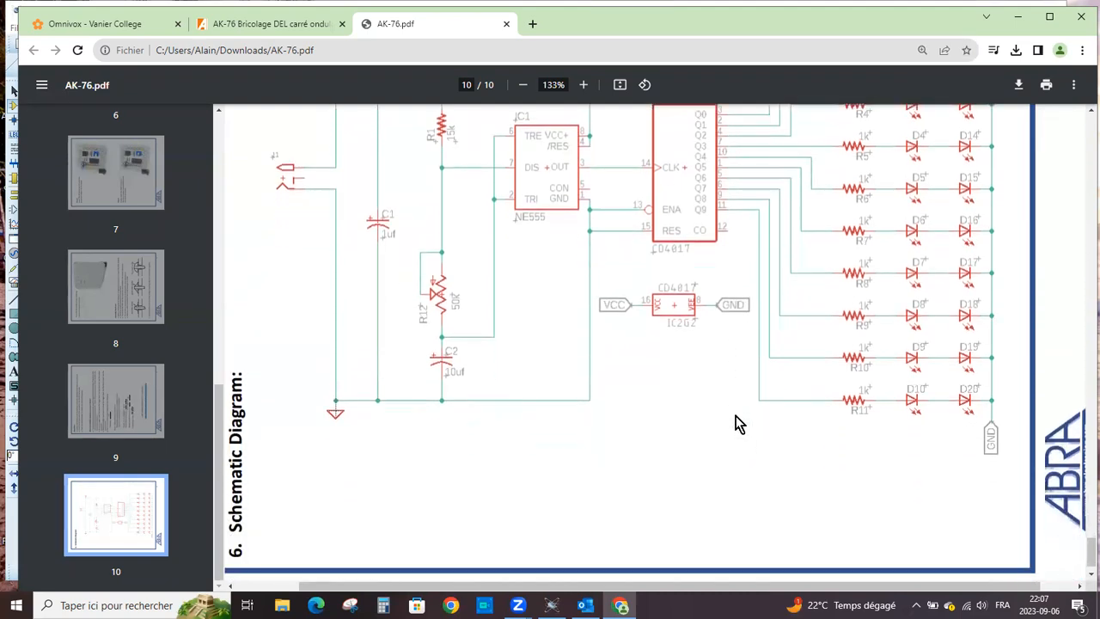
scroll(737, 421, up, 1)
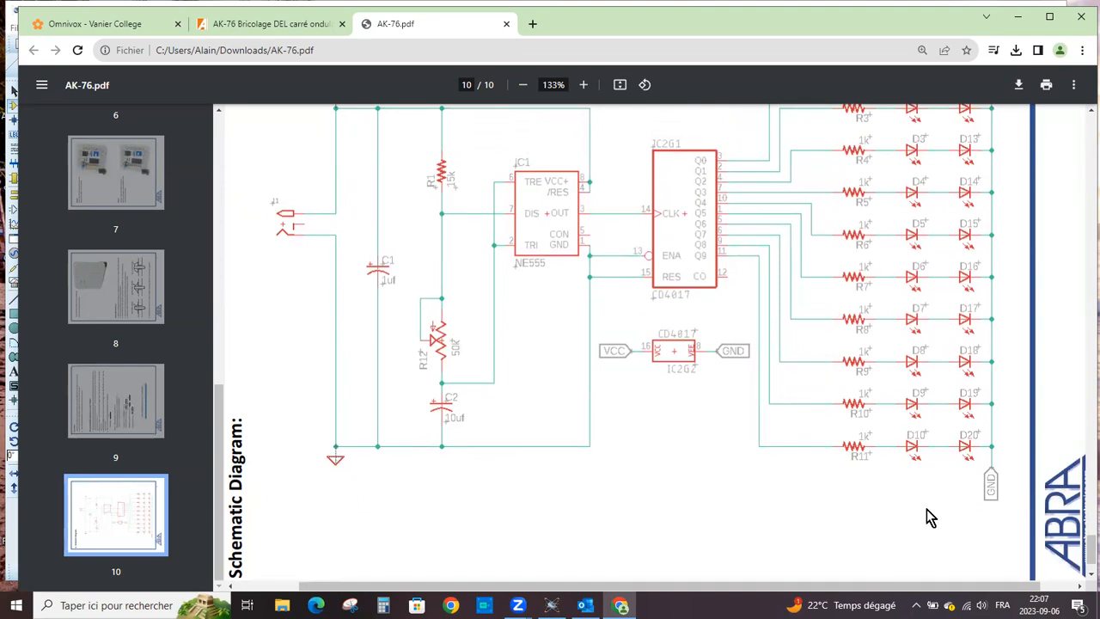
scroll(893, 268, up, 3)
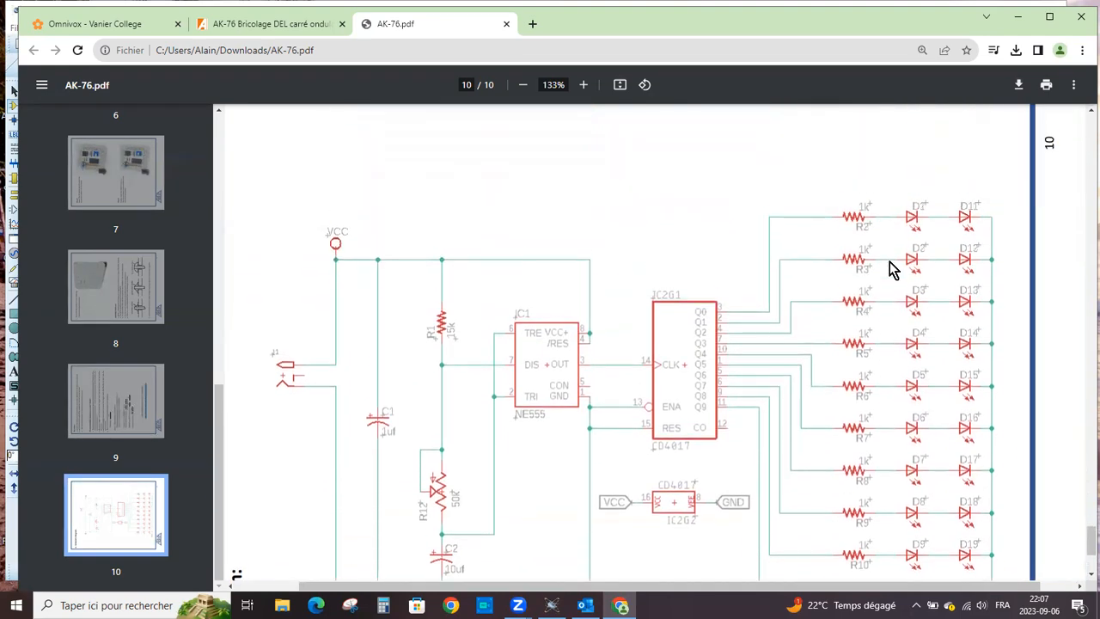
scroll(893, 268, down, 2)
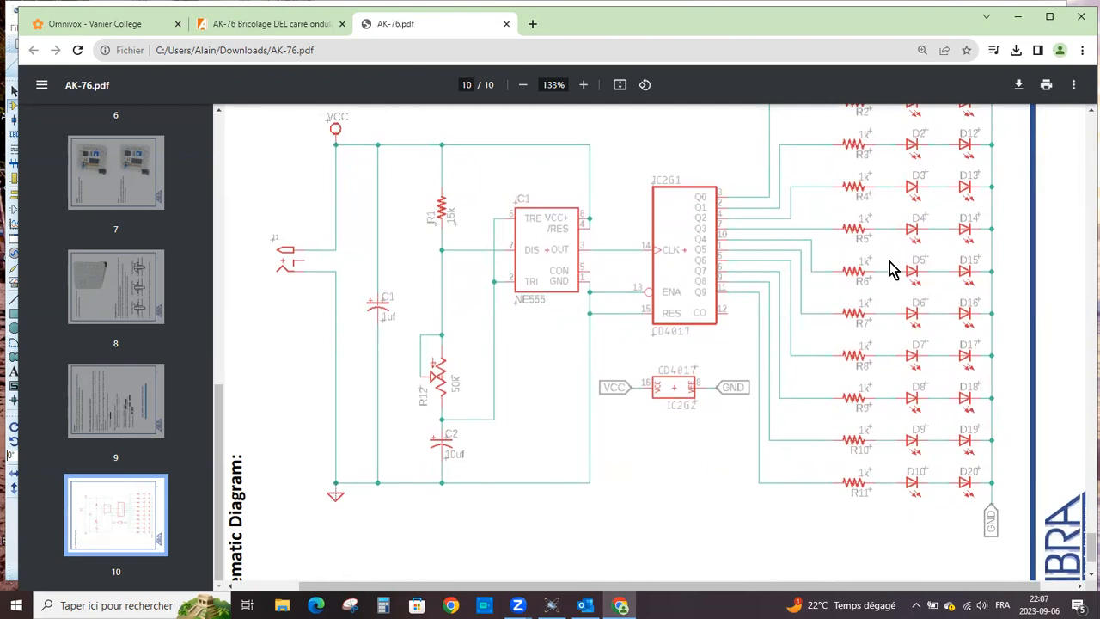
click(1017, 18)
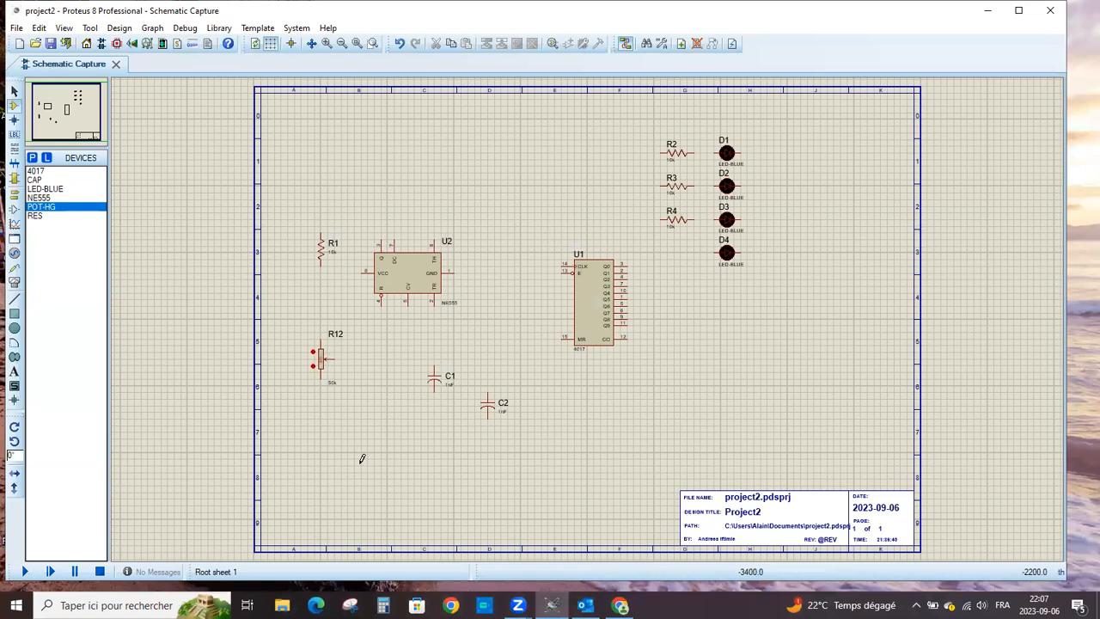
click(412, 278)
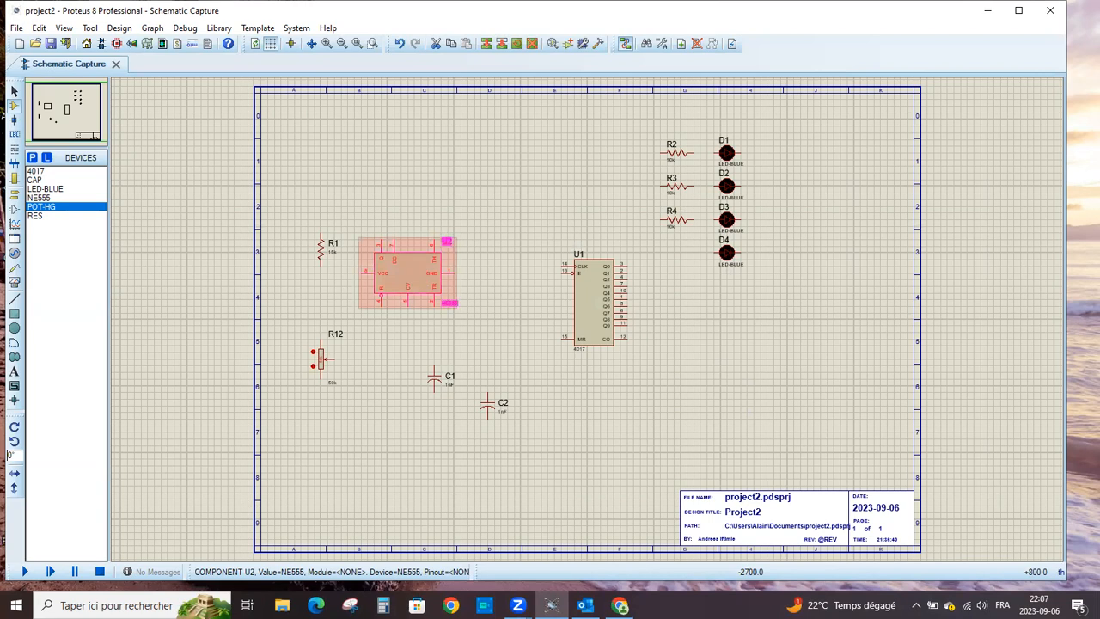
drag(404, 270, 445, 278)
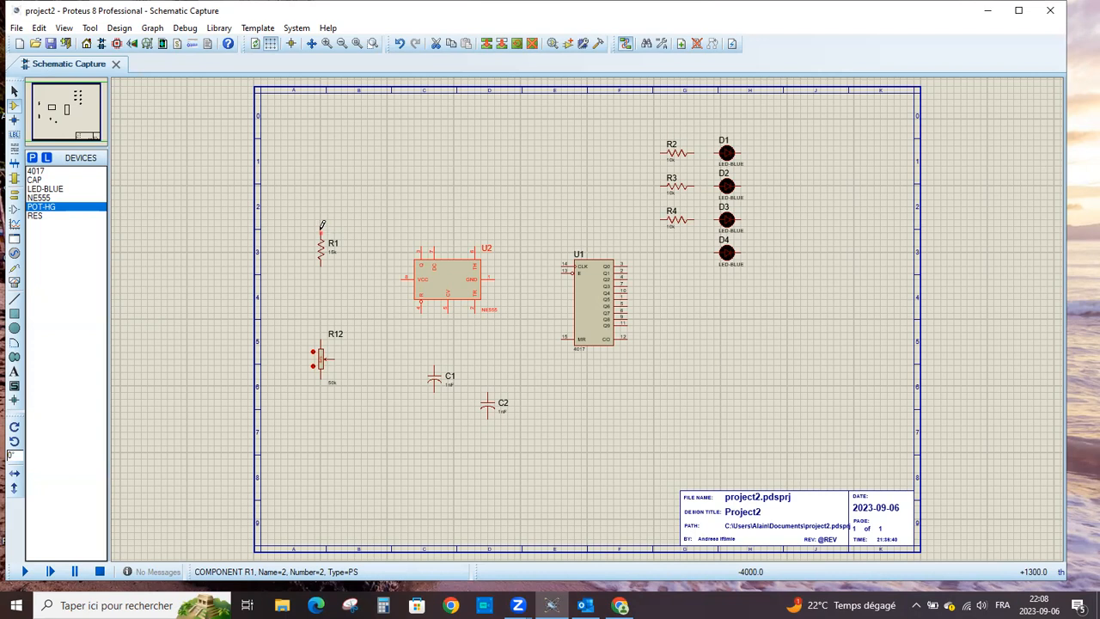
Try to wire the upper terminal of R1 to the DC pin (7) of U2.
click(321, 229)
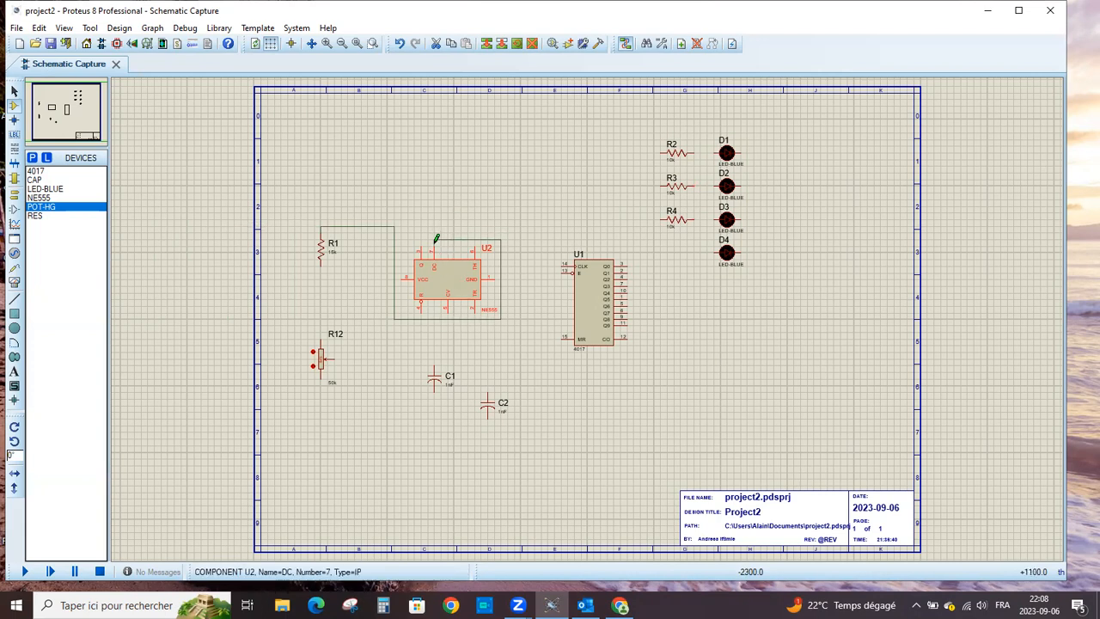
key(Escape)
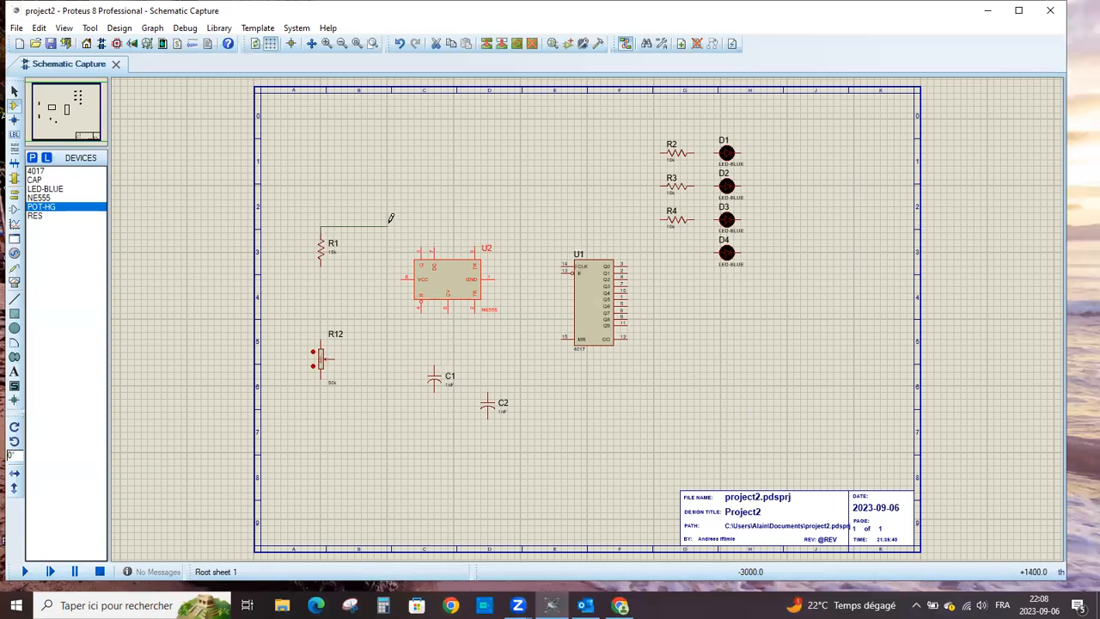
click(322, 225)
click(436, 238)
Check R1's connections in AK-76.pdf in Chrome, return to Proteus, and delete the wire between R1 and pin 7 of U2.
click(620, 605)
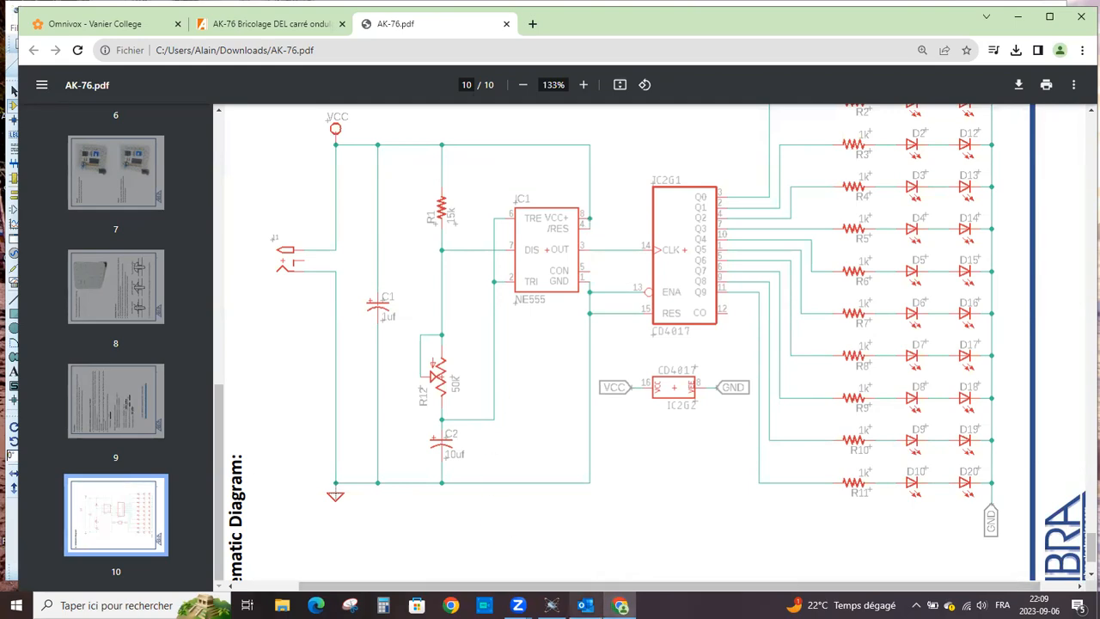
click(551, 605)
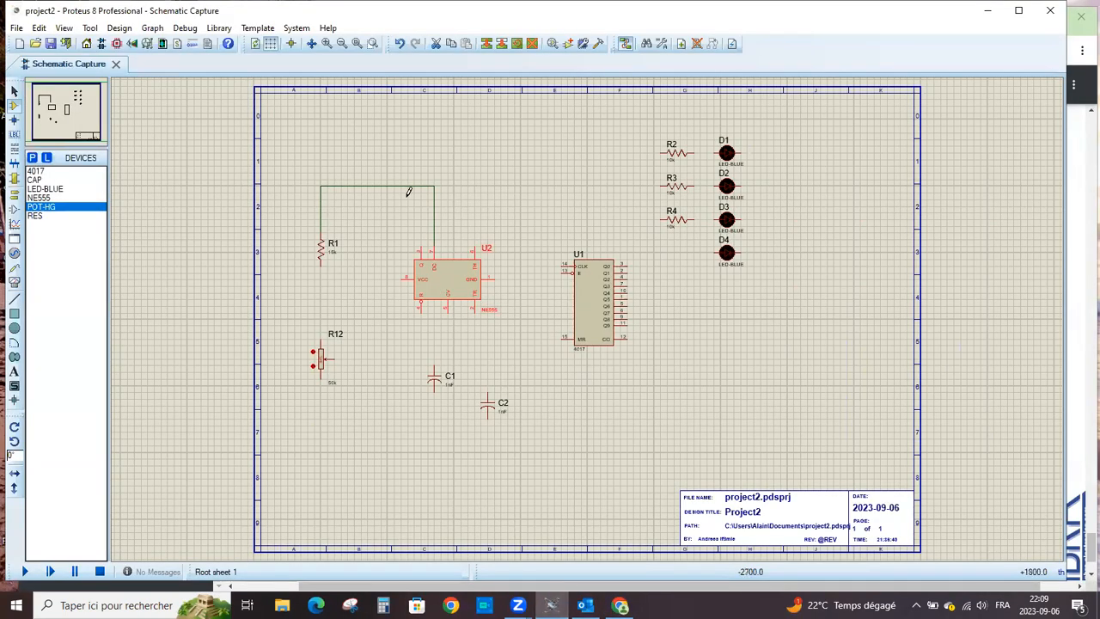
click(15, 91)
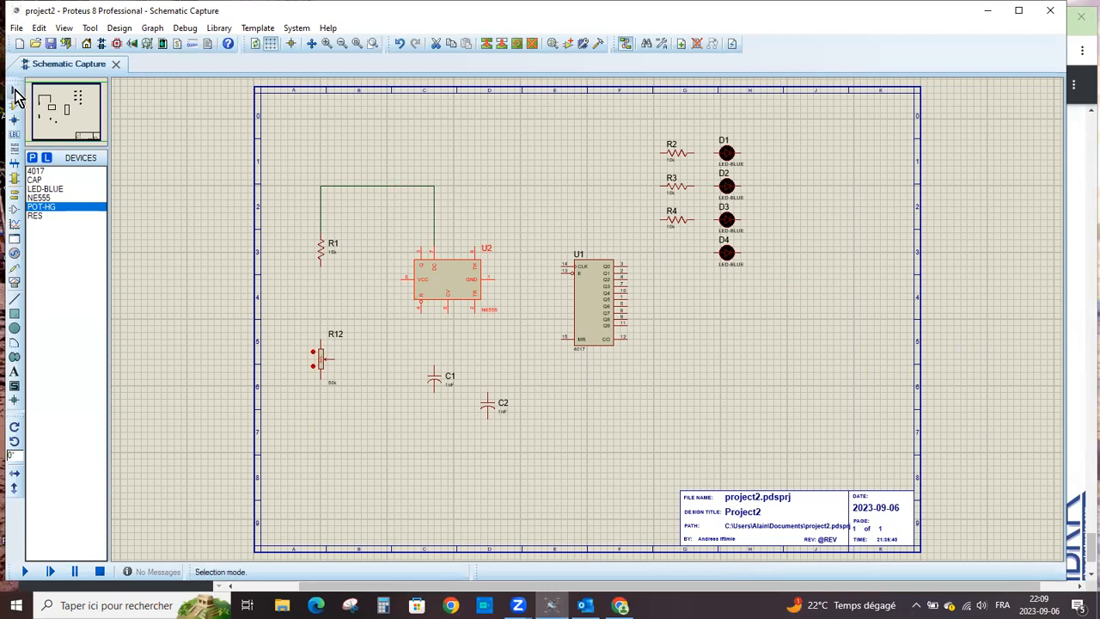
click(390, 188)
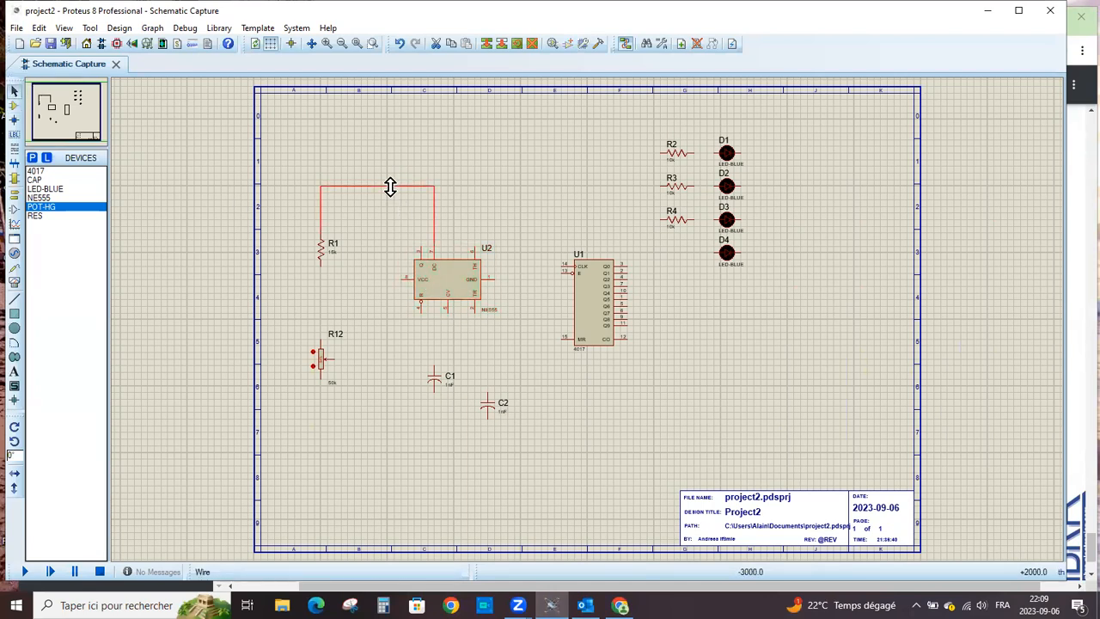
key(Delete)
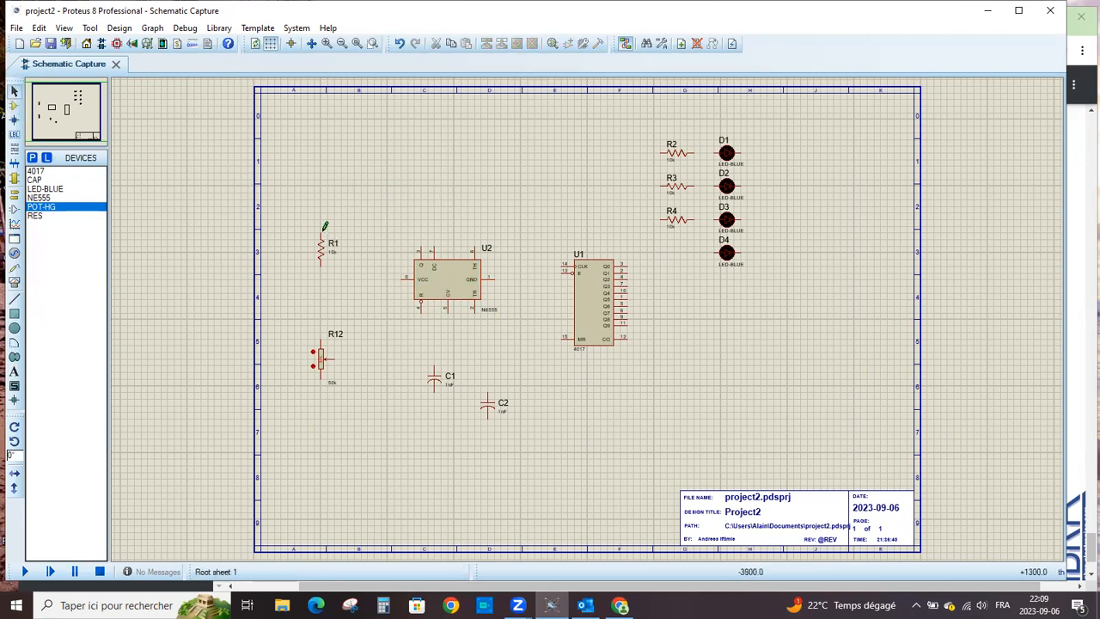
click(322, 234)
scroll(396, 206, up, 4)
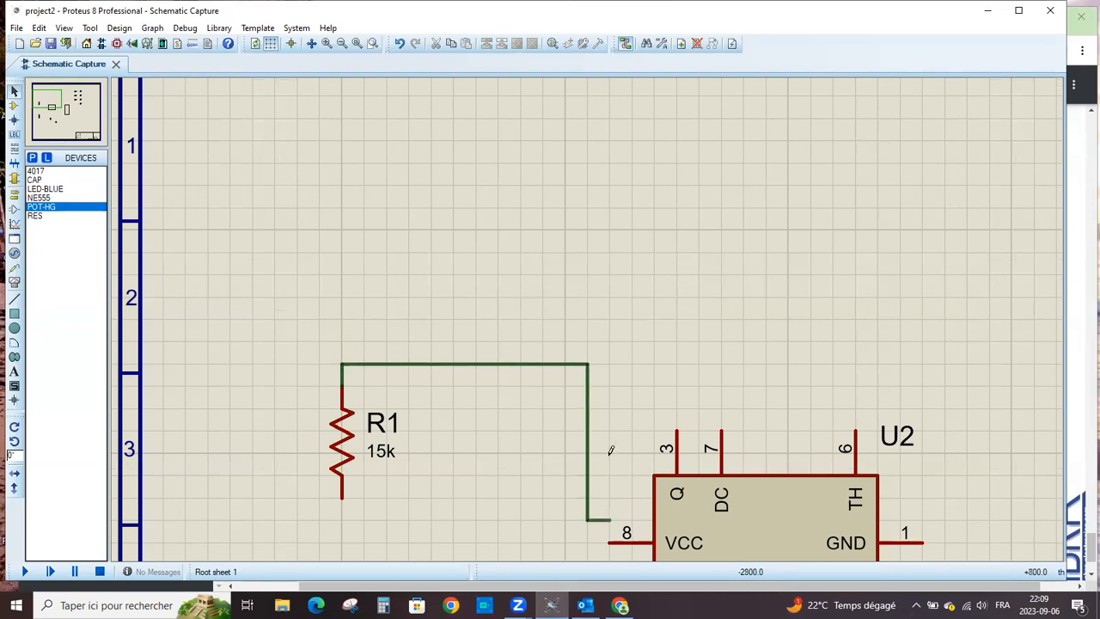
key(Escape)
Rotate the NE555 U2 in 90° steps until its VCC pin (8) faces up and its Q pin (3) faces U1.
scroll(589, 355, down, 1)
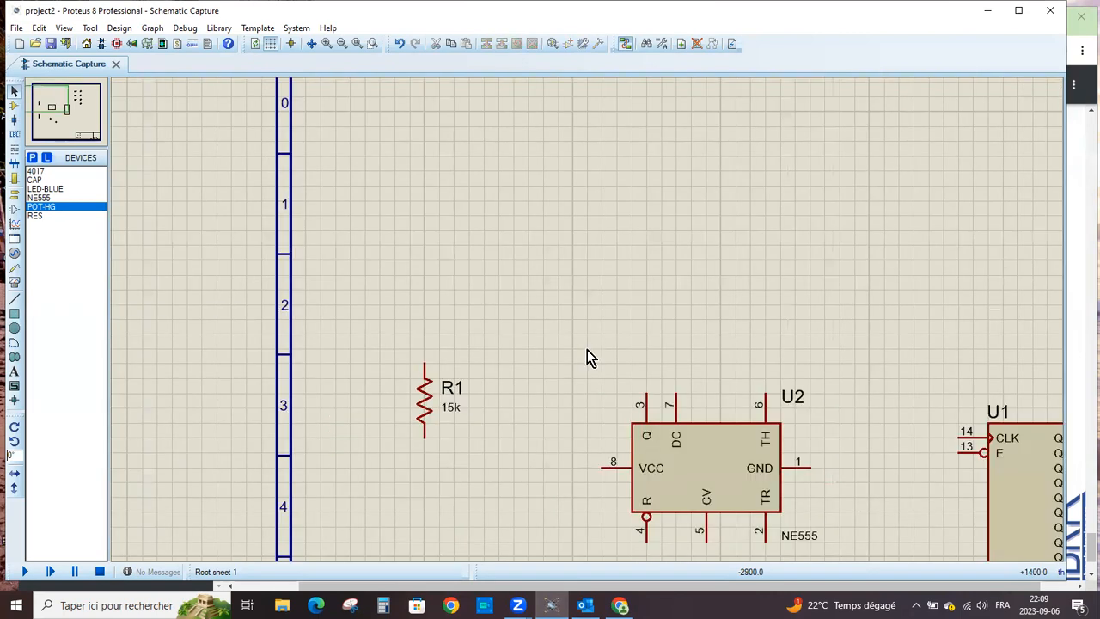
click(681, 464)
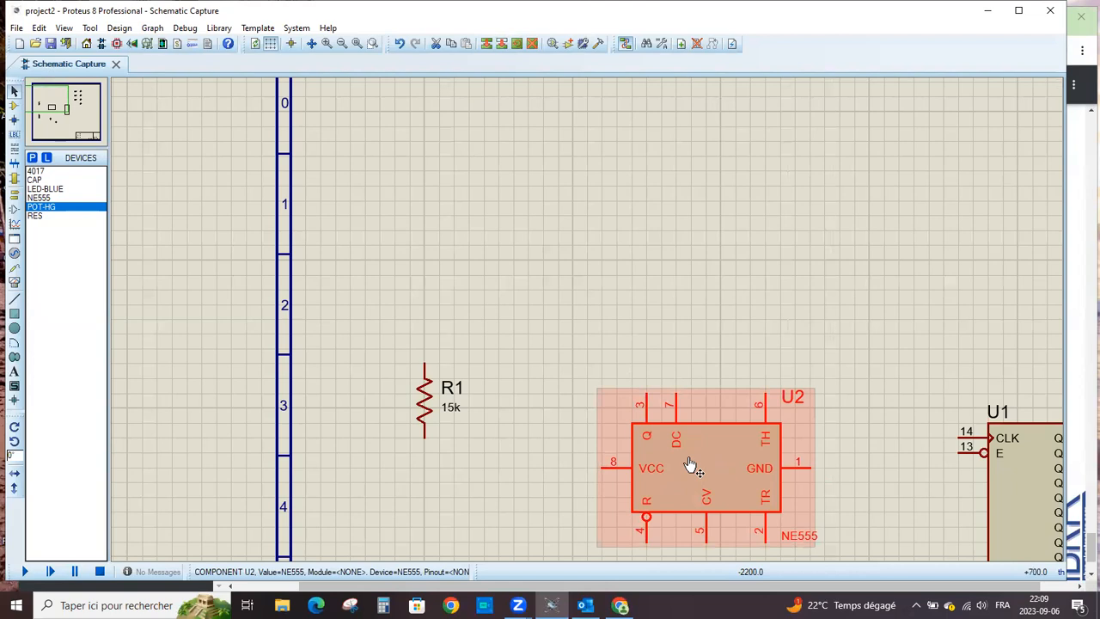
key(KP_Add)
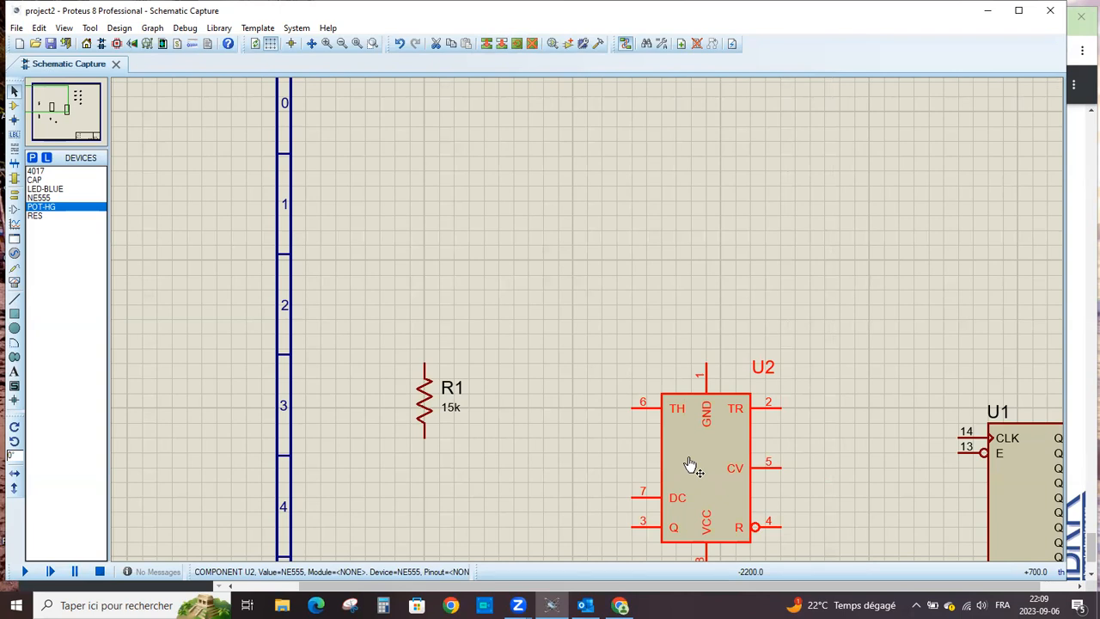
key(KP_Add)
key(KP_Add)
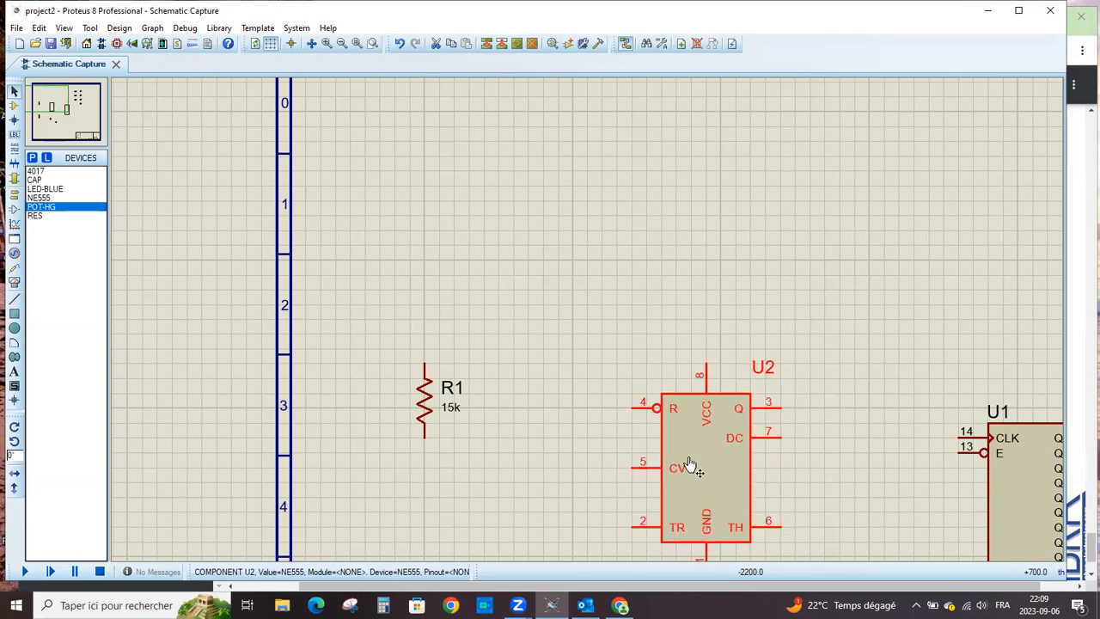
Wire the upper terminal of R1 to the VCC pin (8) of U2, routing the wire above both components.
click(425, 359)
click(614, 259)
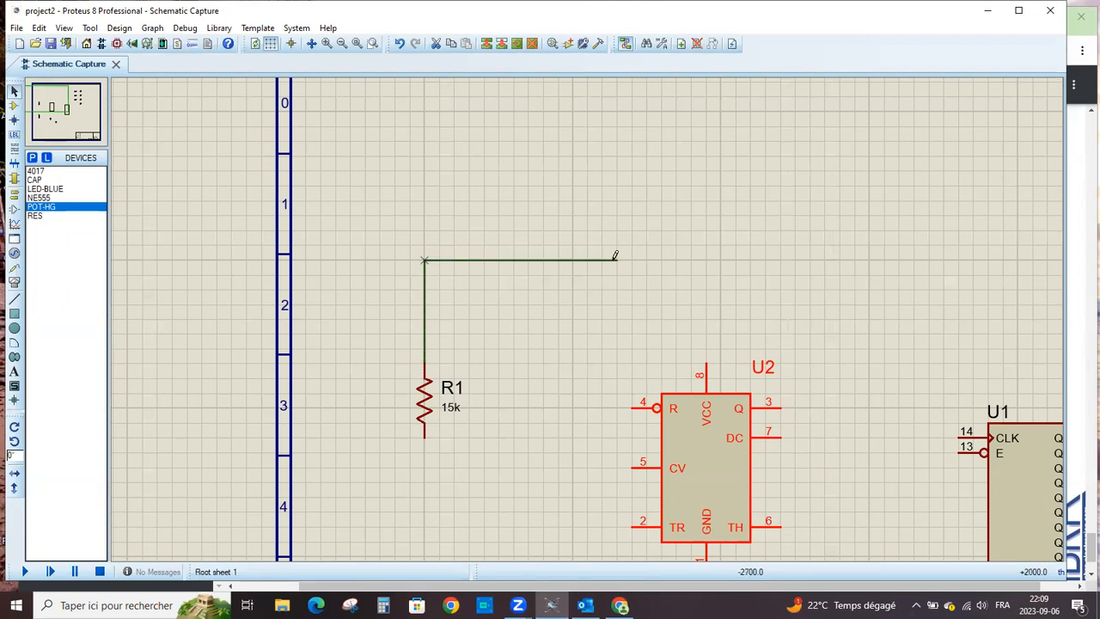
click(707, 367)
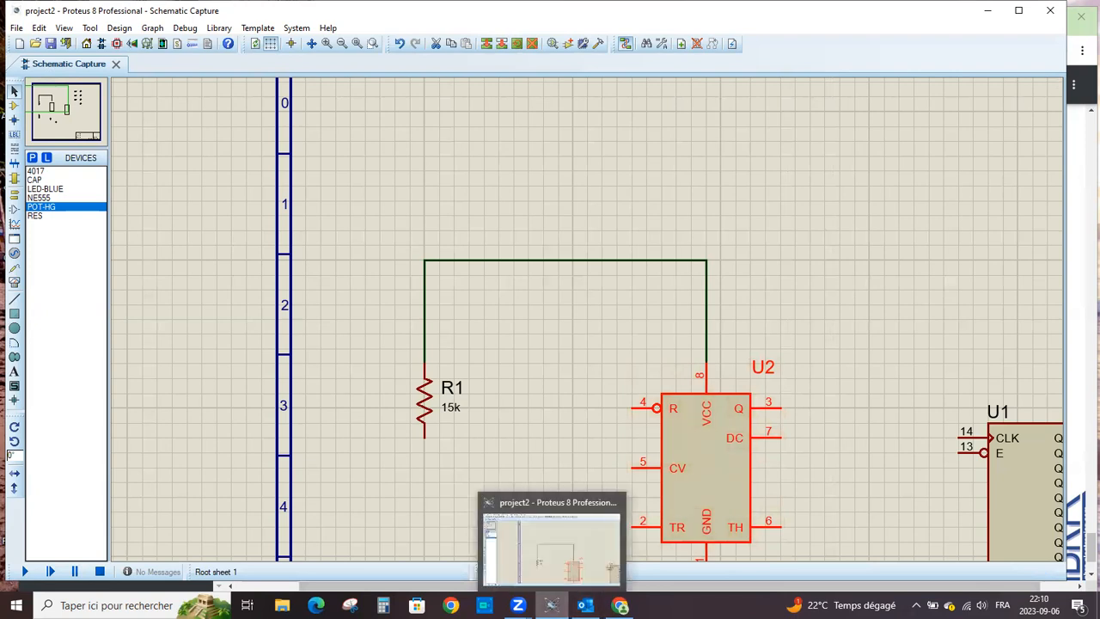
Check the NE555 connections in AK-76.pdf in Chrome, return to Proteus, and wire U2's R pin (4) to the wire joining R1 and VCC.
click(619, 605)
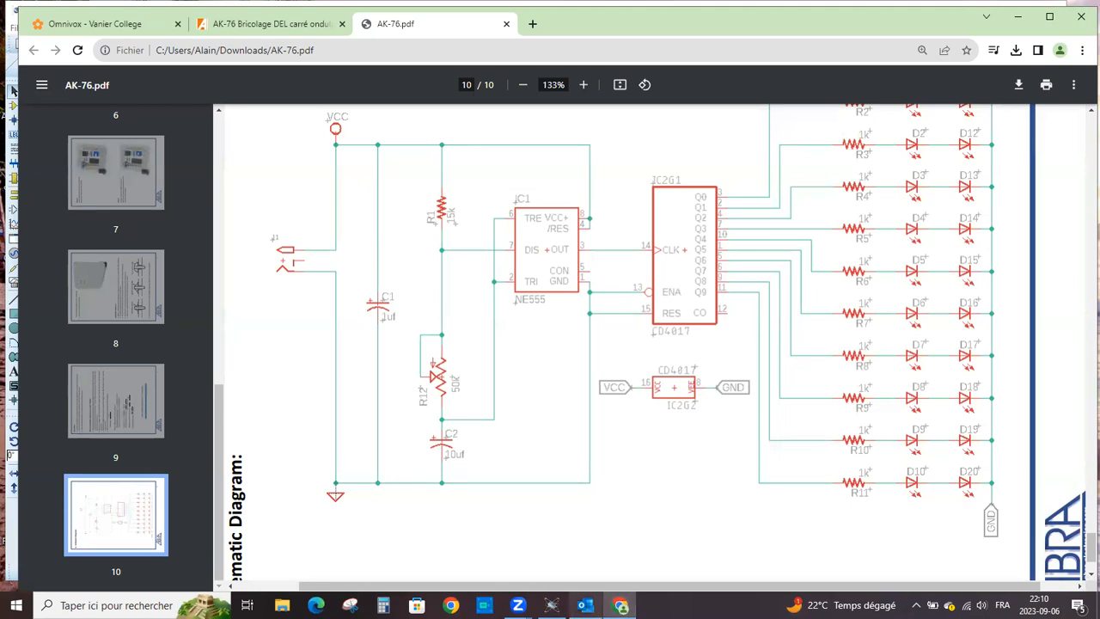
click(551, 604)
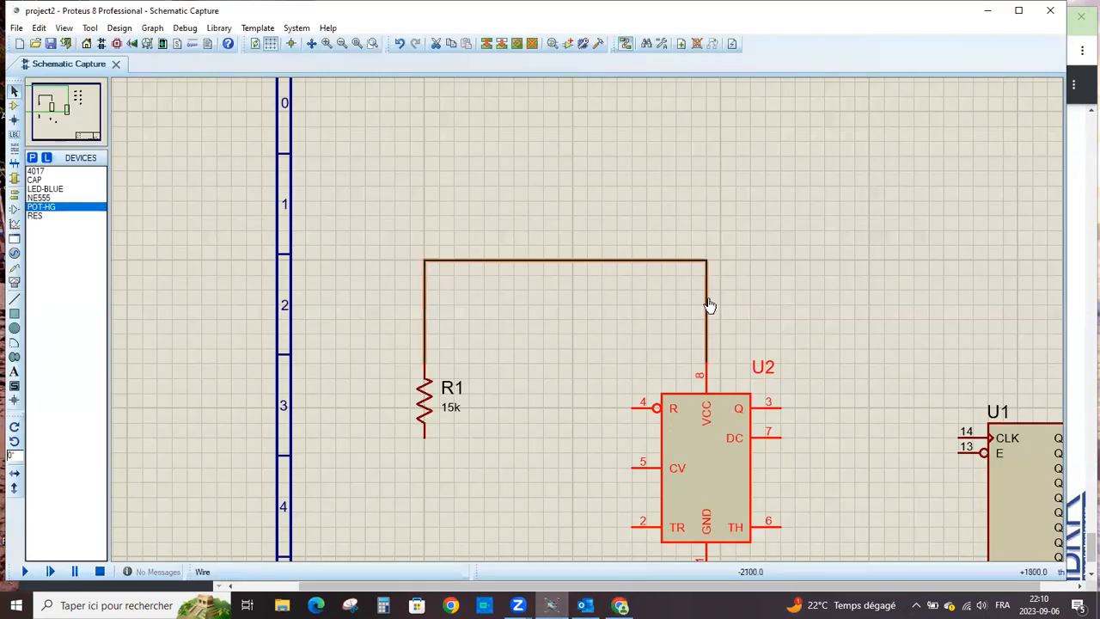
click(632, 408)
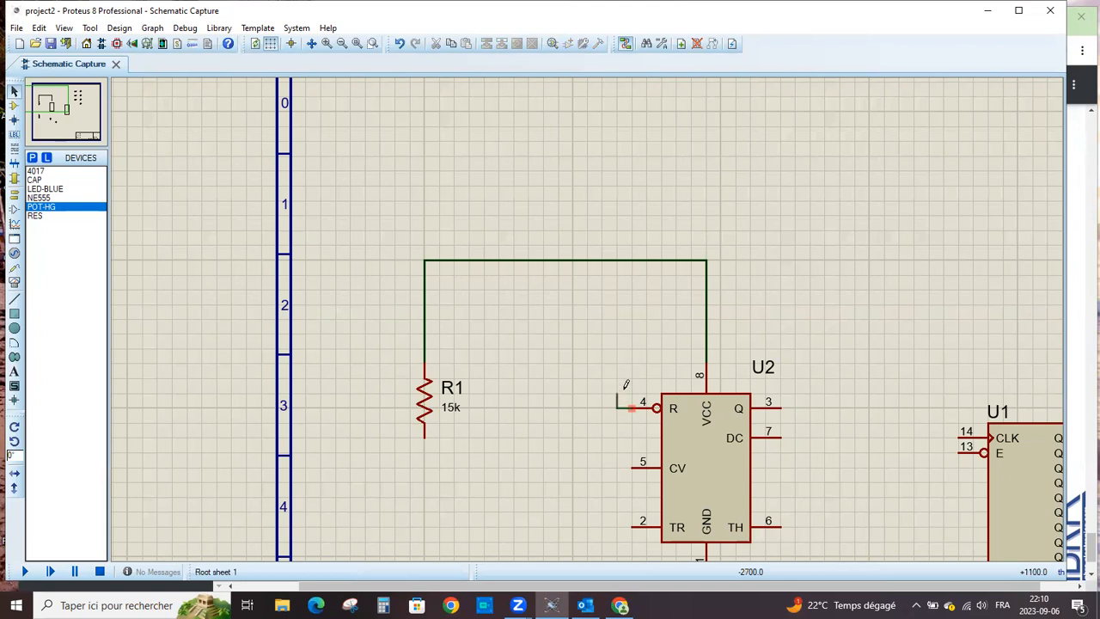
click(618, 260)
Place a POWER terminal above R1, connected to the supply wire that joins C1, R1 and U2.
scroll(587, 269, down, 3)
scroll(586, 319, up, 1)
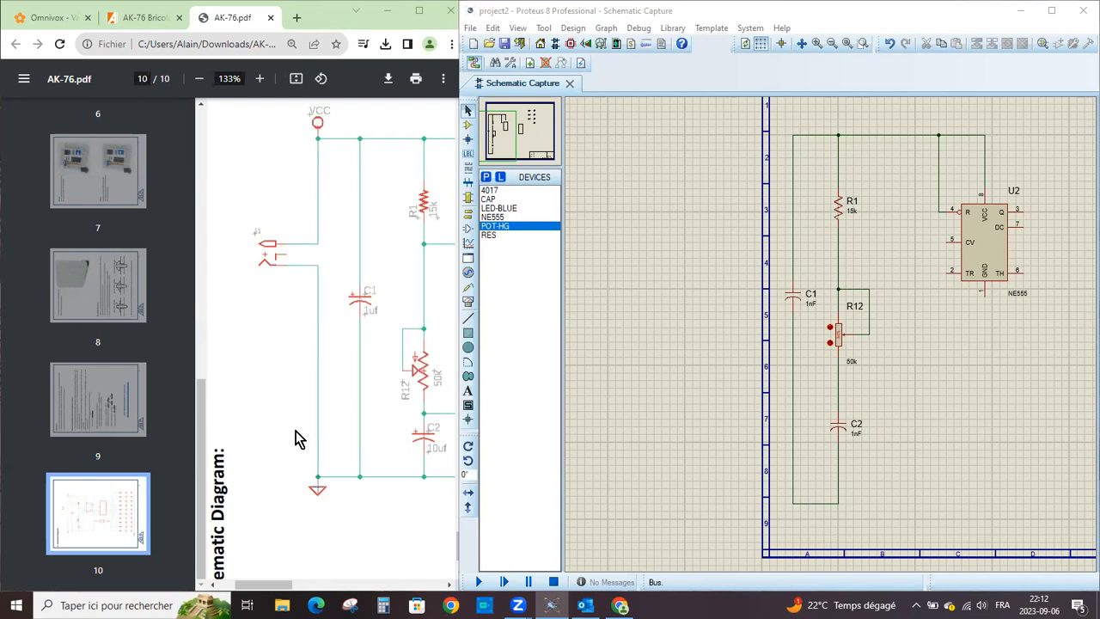
click(469, 221)
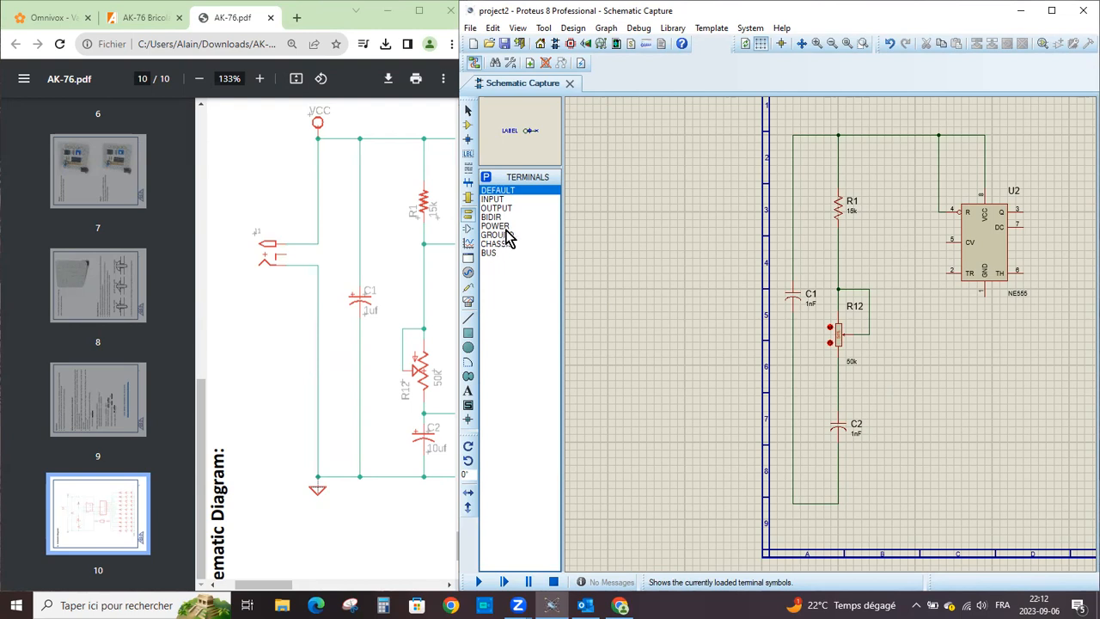
click(505, 227)
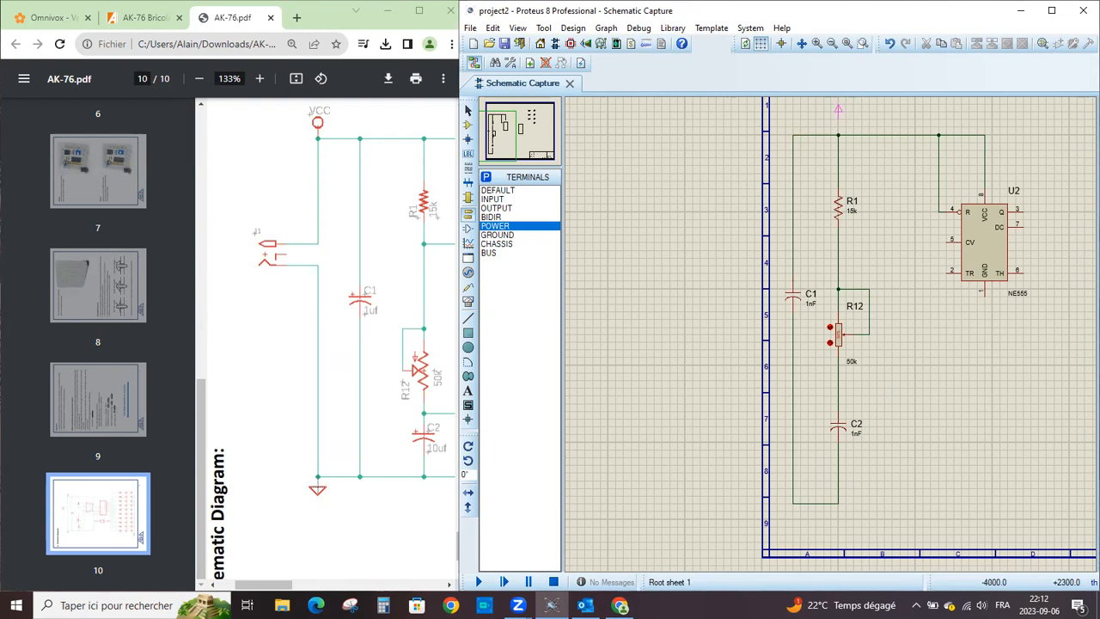
click(838, 110)
Place a GROUND terminal below the wire joining the lower ends of C1 and C2, and connect it to that wire.
click(493, 236)
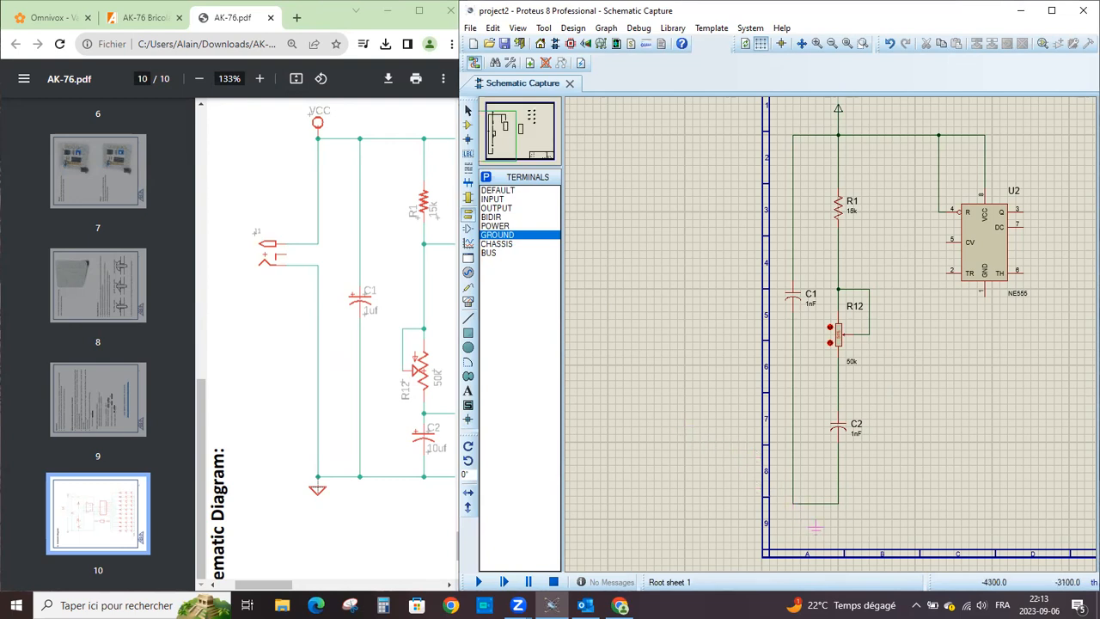
click(815, 521)
click(818, 502)
click(814, 520)
Move the ground terminal and the wire joining the lower ends of C1 and C2 up, closer to C2.
drag(789, 465, 846, 504)
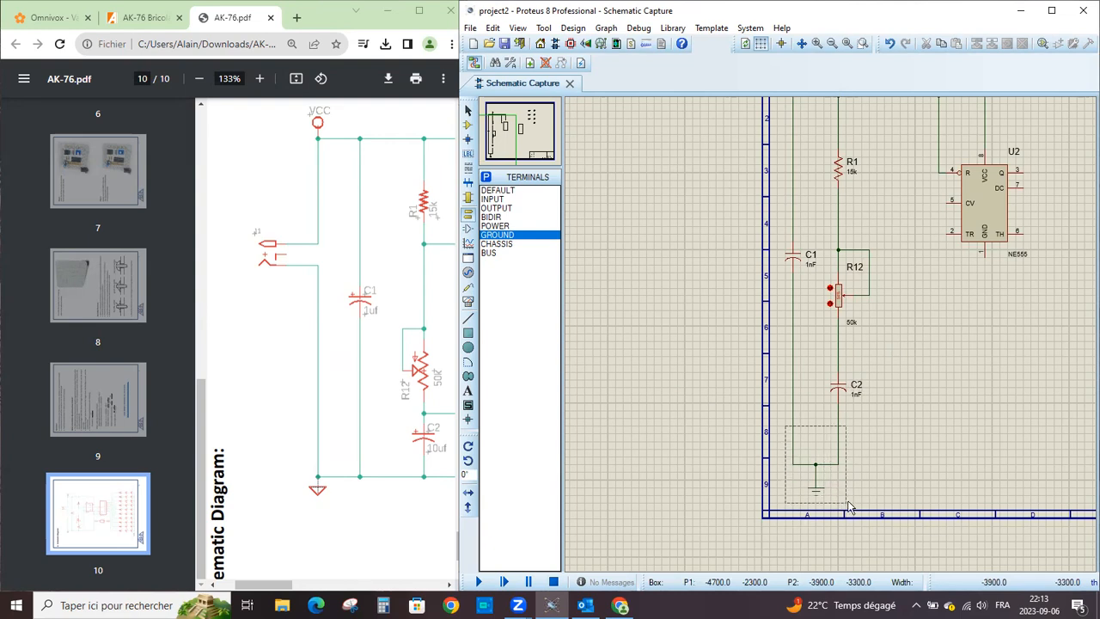
drag(829, 464, 830, 432)
click(898, 423)
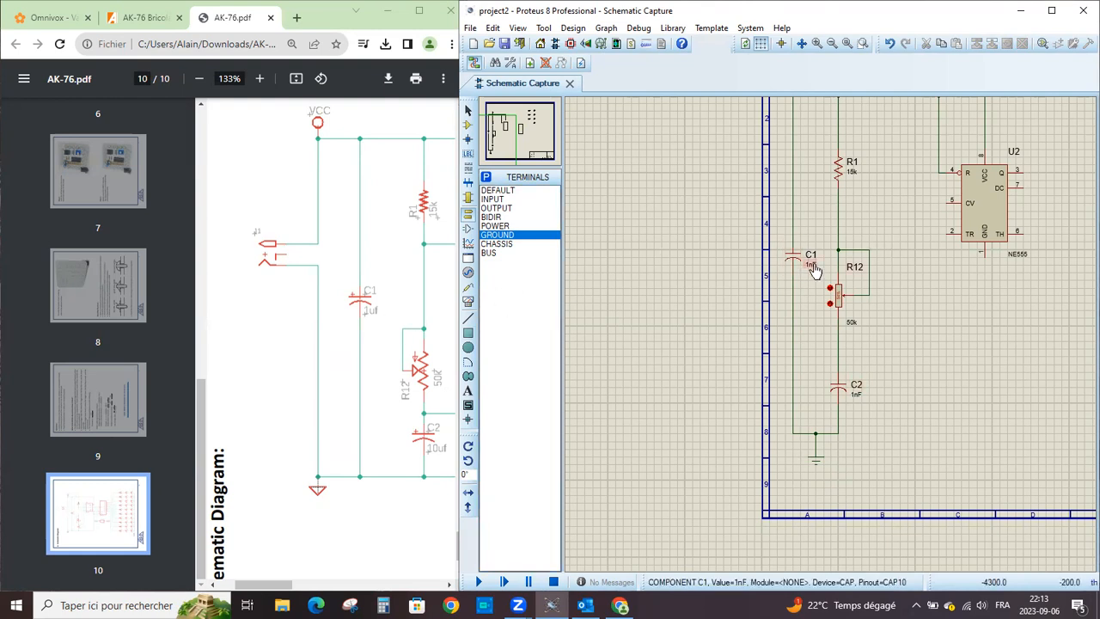
Set the value of capacitor C1 to 1uF.
scroll(813, 269, up, 4)
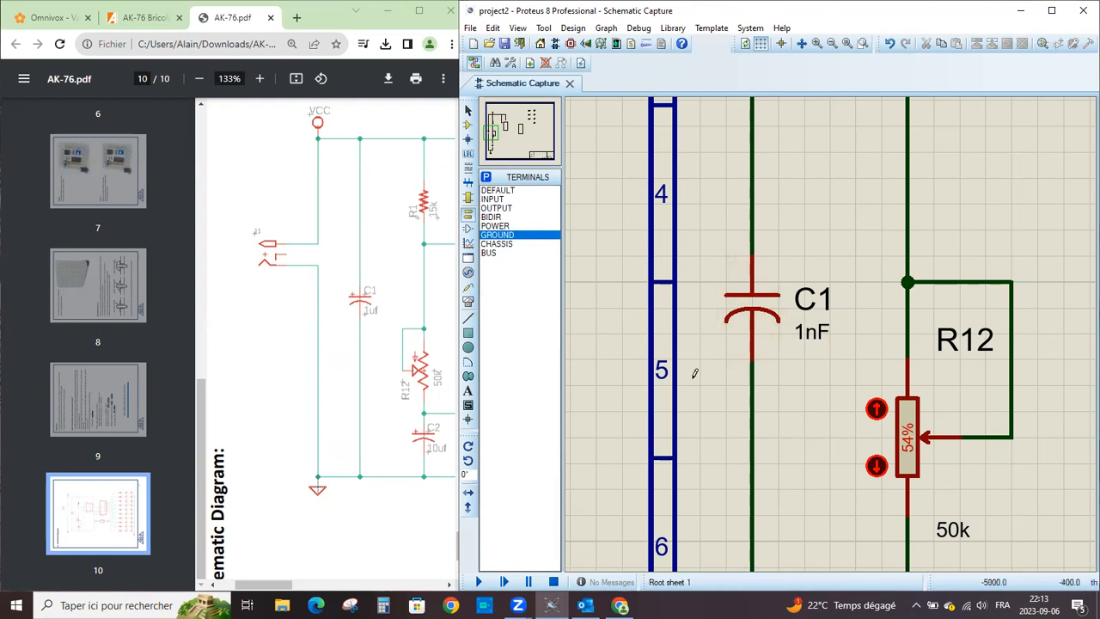
double_click(816, 335)
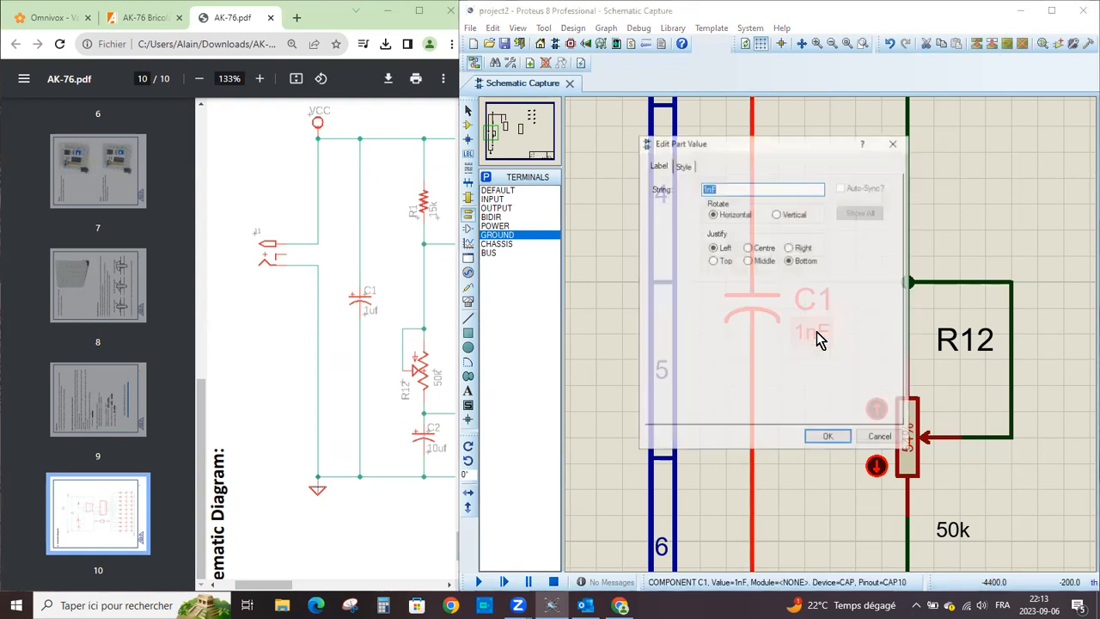
click(710, 188)
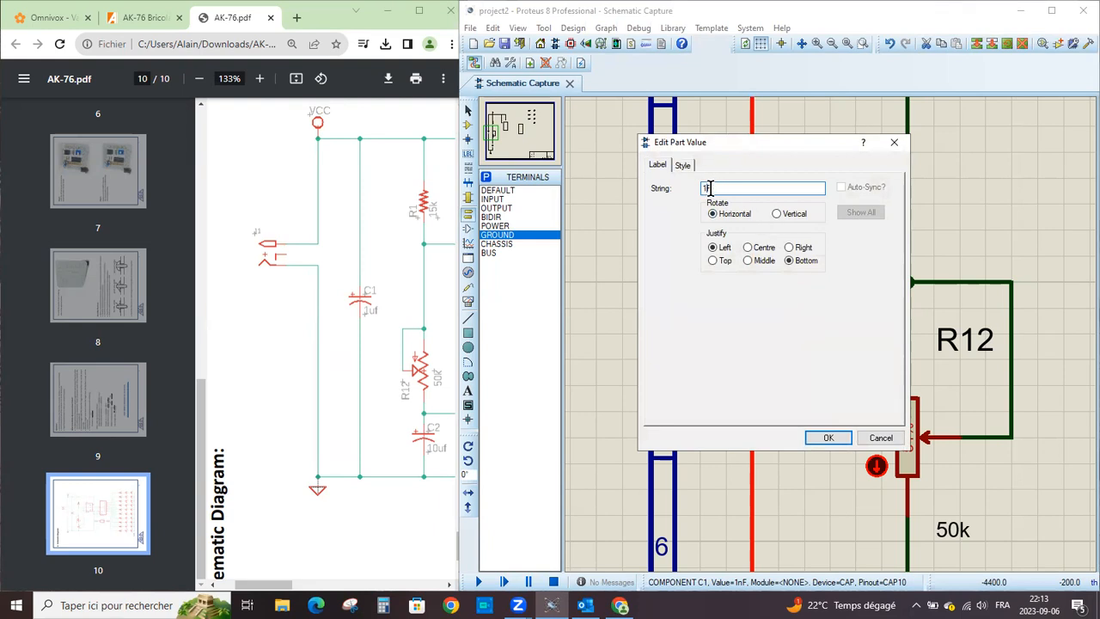
text(u)
click(827, 437)
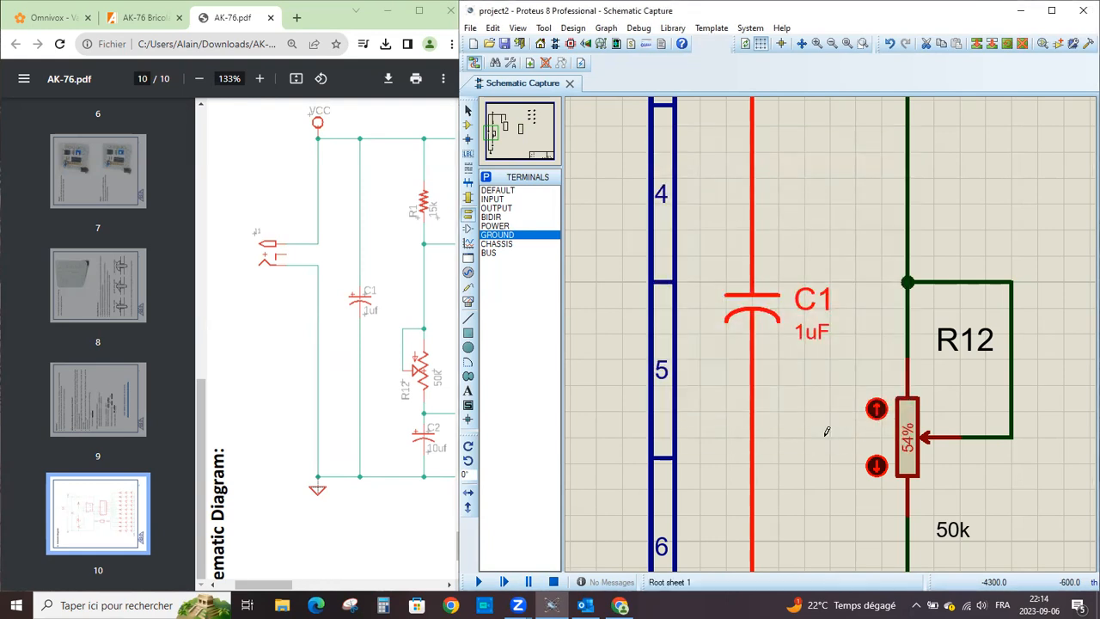
Check the wider schematic in AK-76.pdf in Chrome, return to Proteus, and label the power terminal above R1 as VCC.
scroll(827, 431, down, 4)
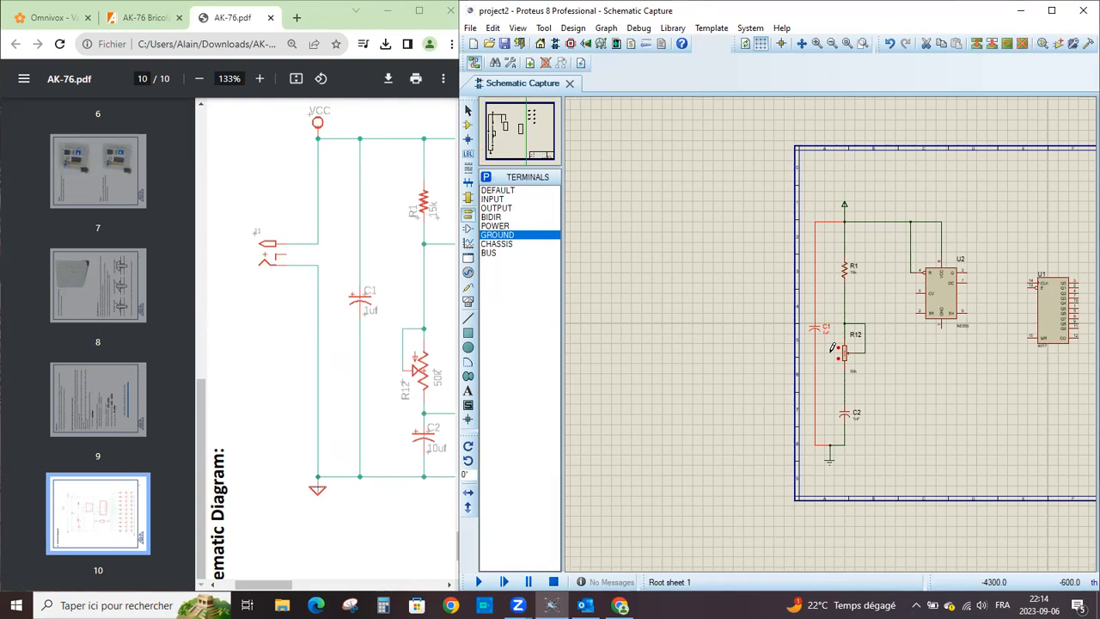
click(409, 287)
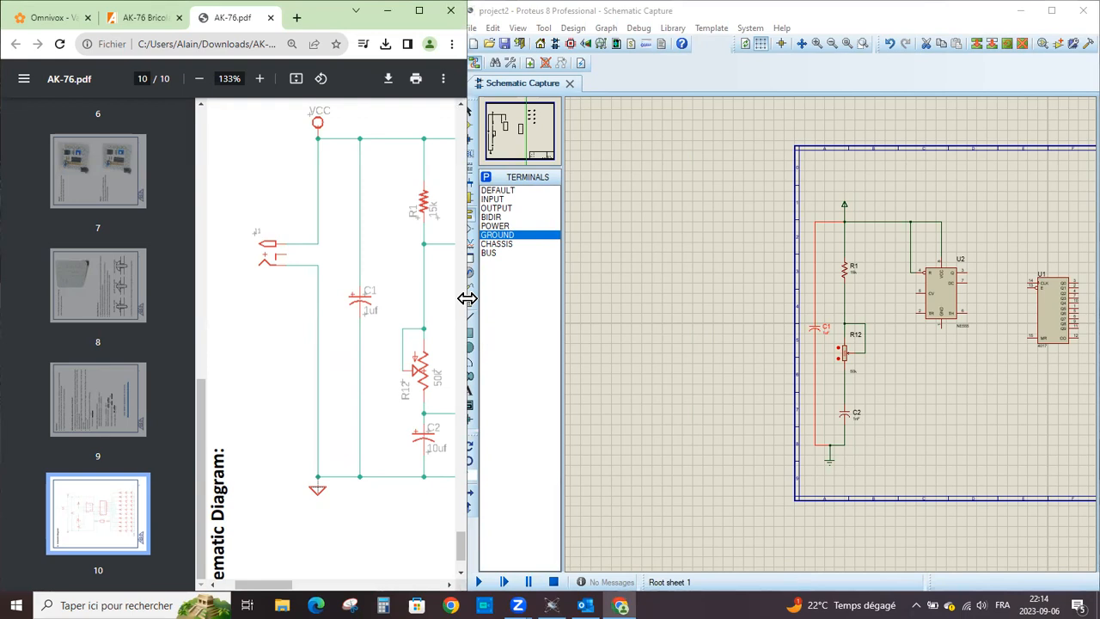
drag(467, 298, 886, 360)
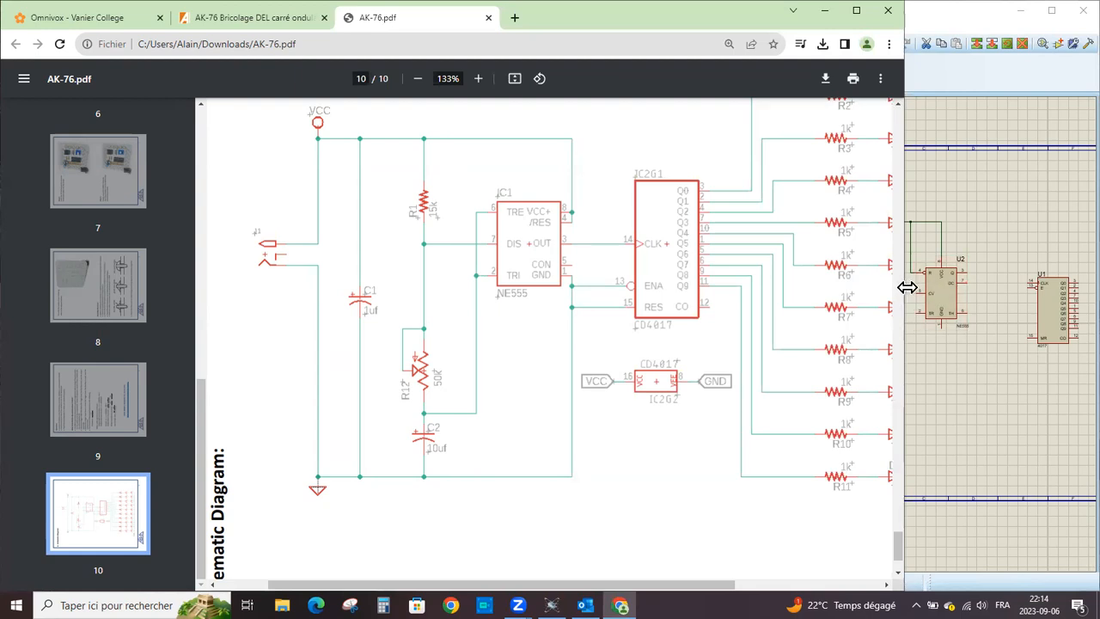
drag(907, 287, 615, 287)
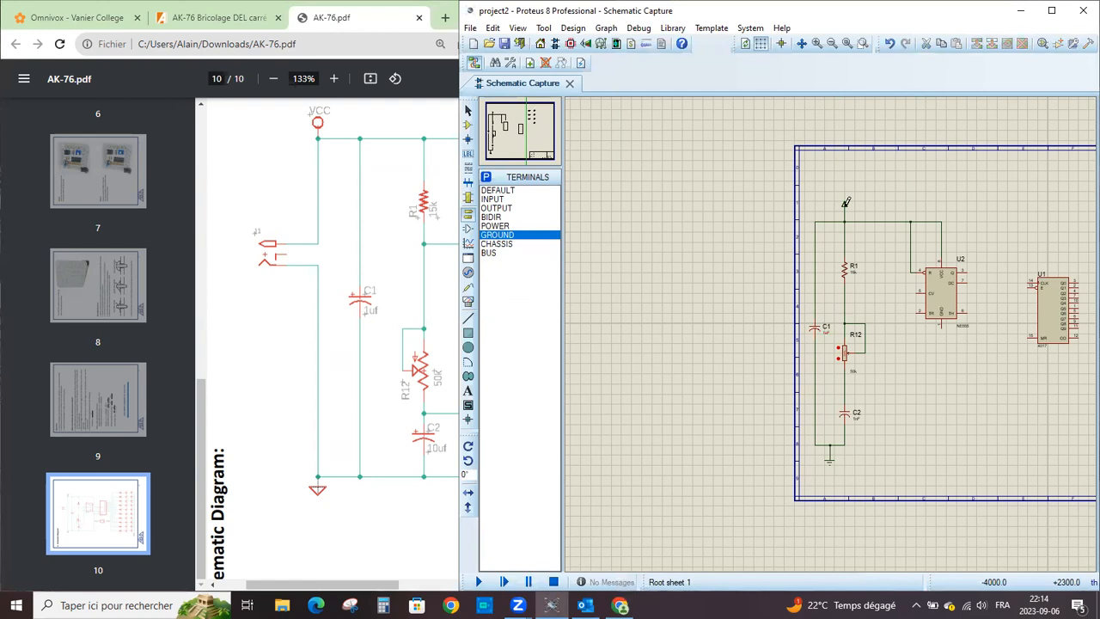
double_click(849, 214)
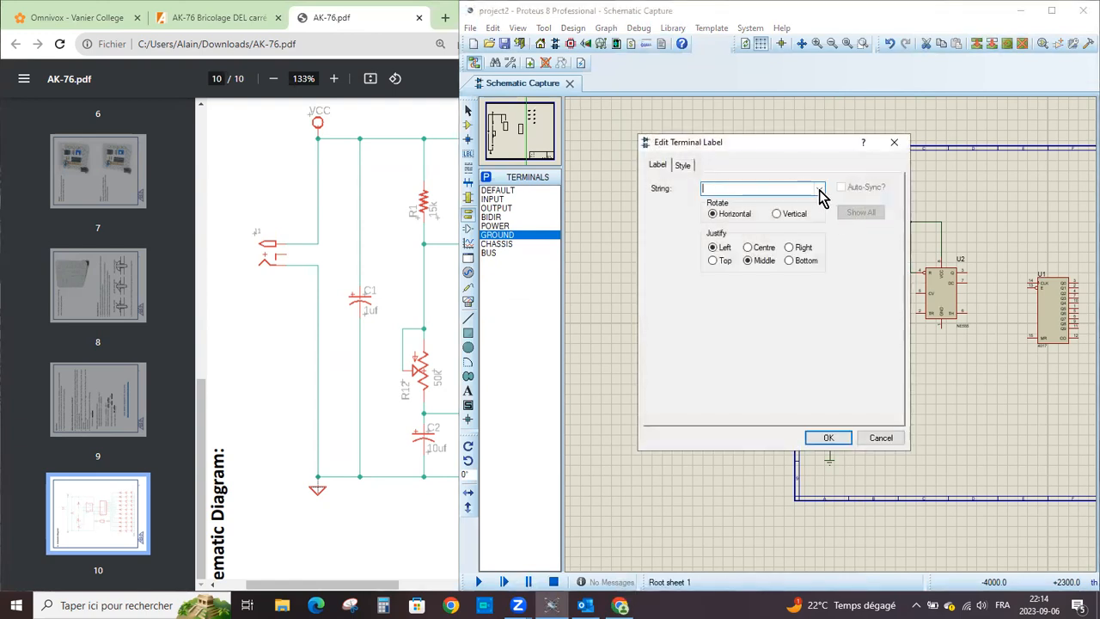
click(818, 189)
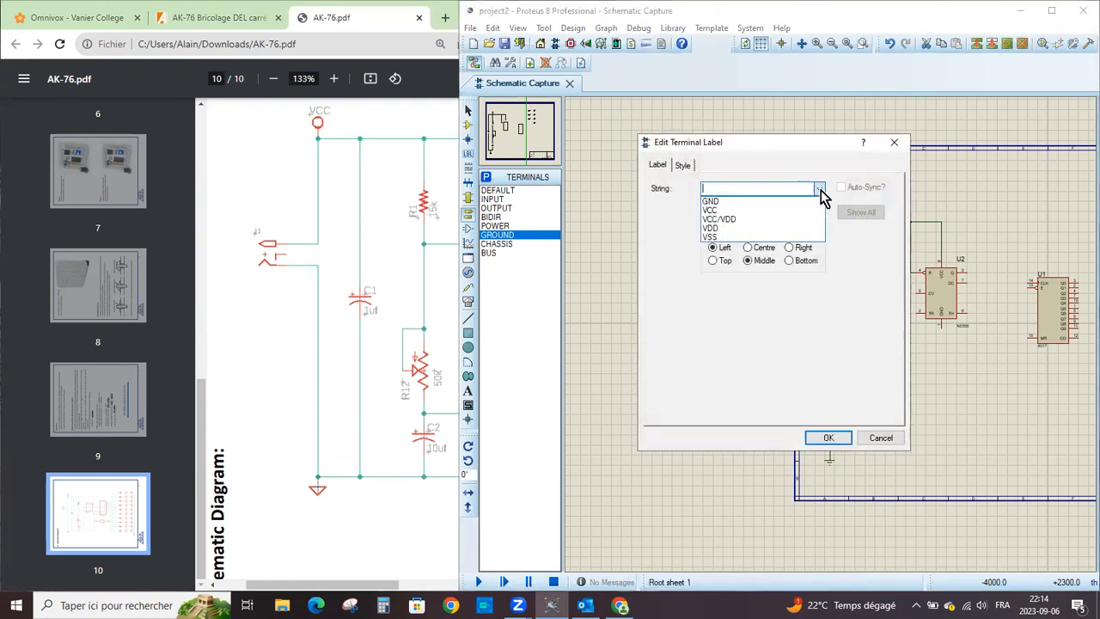
click(764, 208)
click(832, 435)
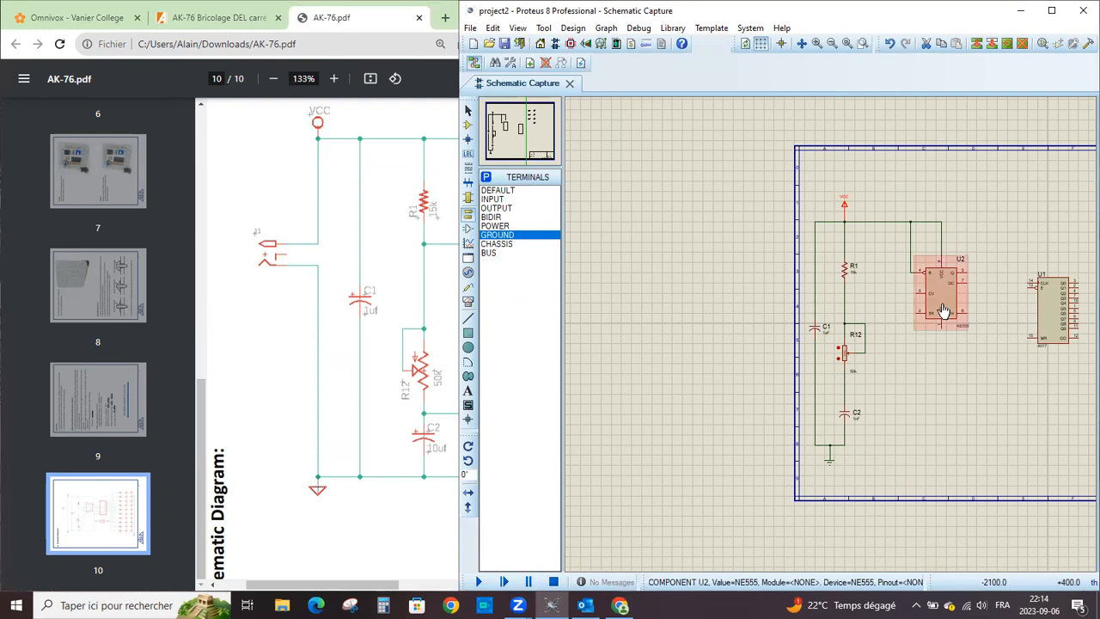
Inspect the net names assigned to the hidden power pins of U1, the 4017.
right_click(1048, 318)
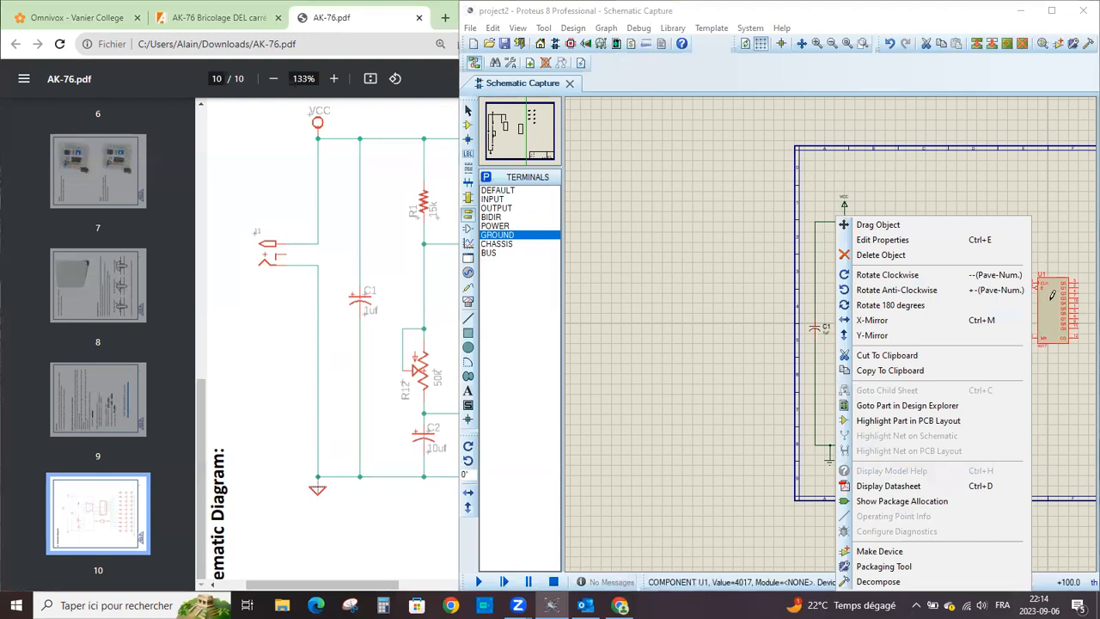
click(950, 240)
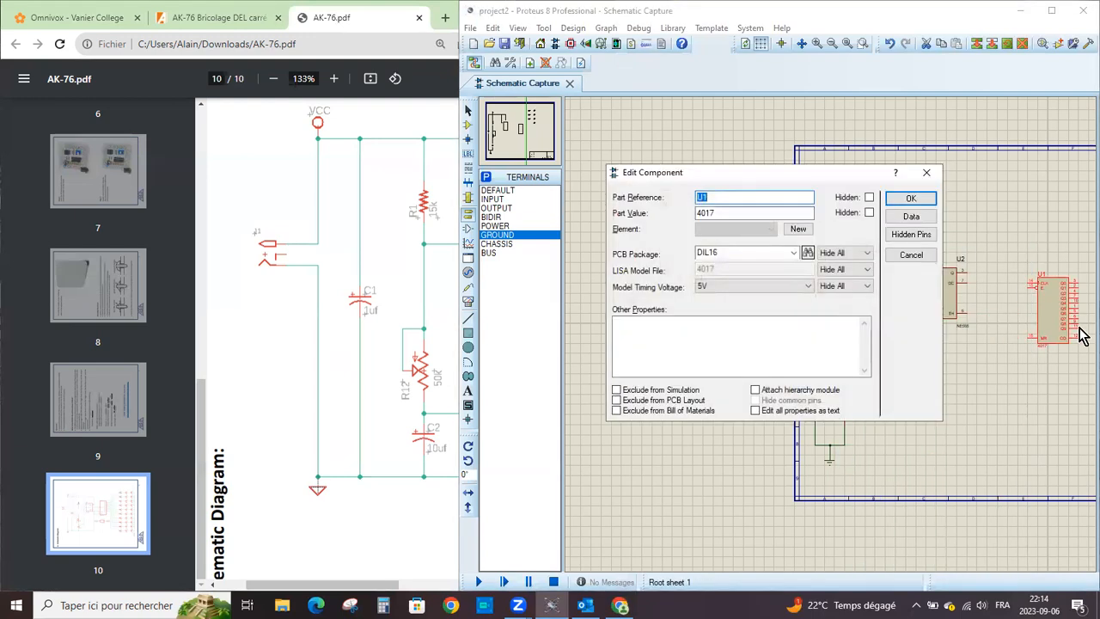
click(911, 237)
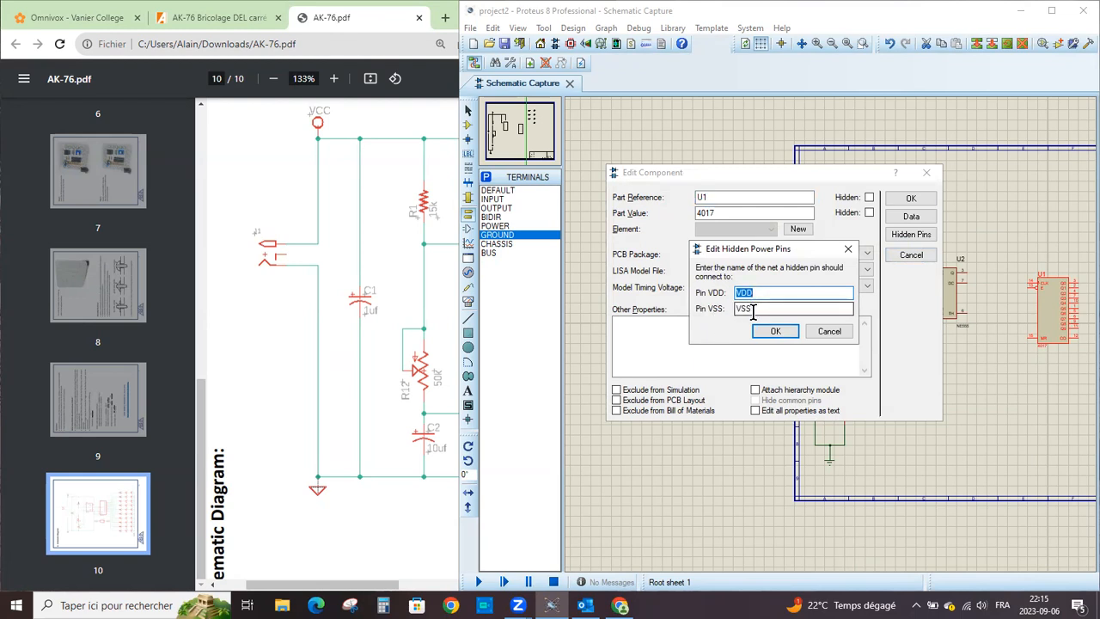
click(775, 334)
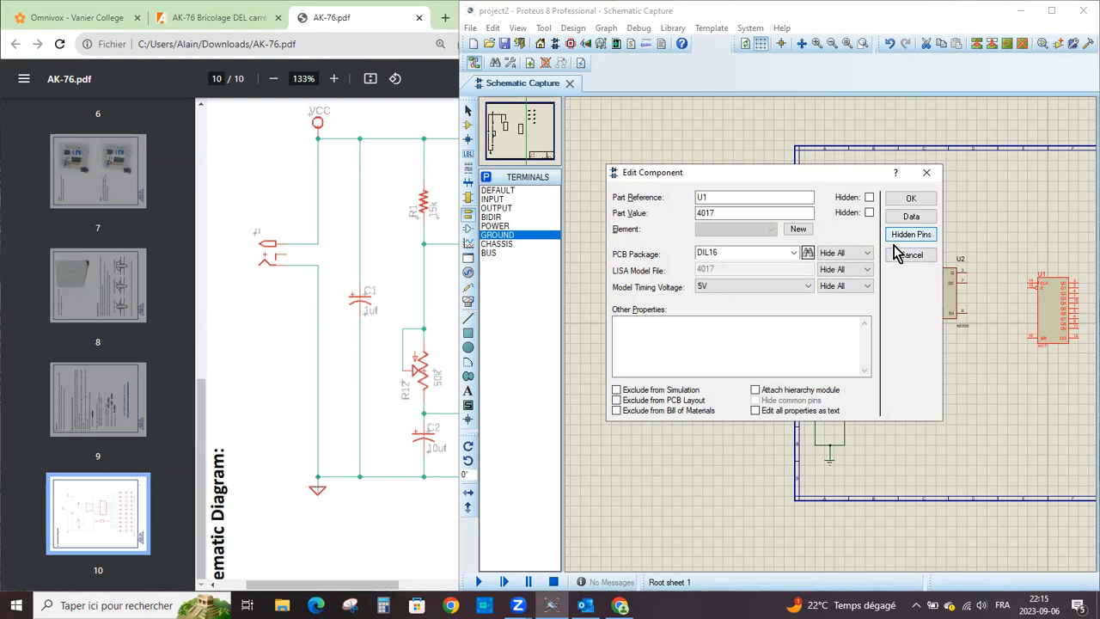
click(913, 199)
Switch to Chrome and examine the schematic diagram on page 10 of AK-76.pdf in a wider window.
click(292, 351)
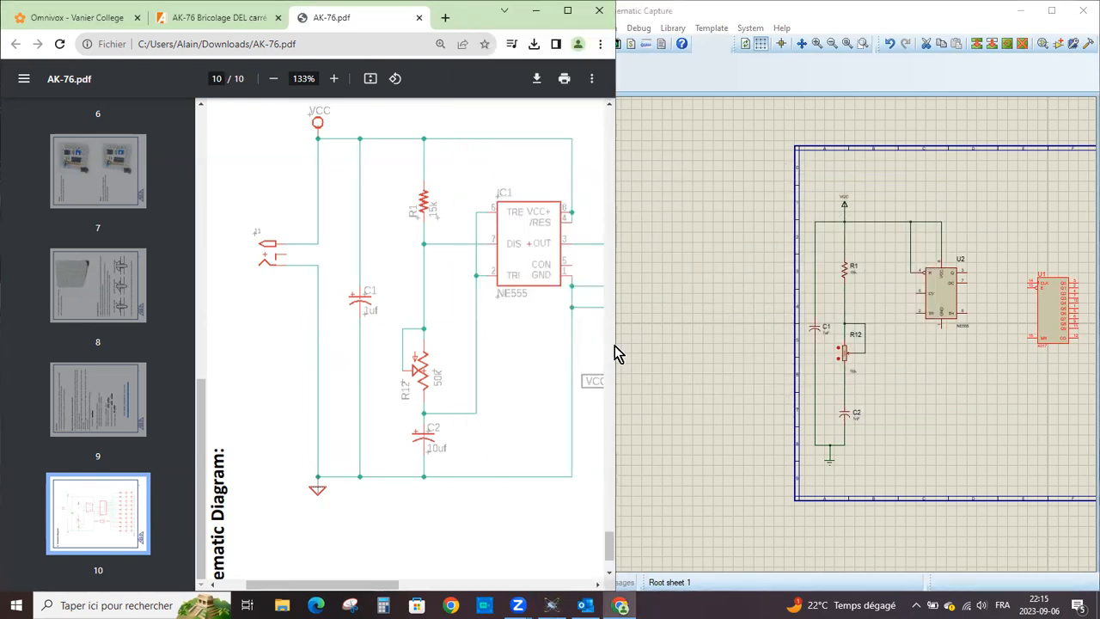
scroll(614, 345, up, 5)
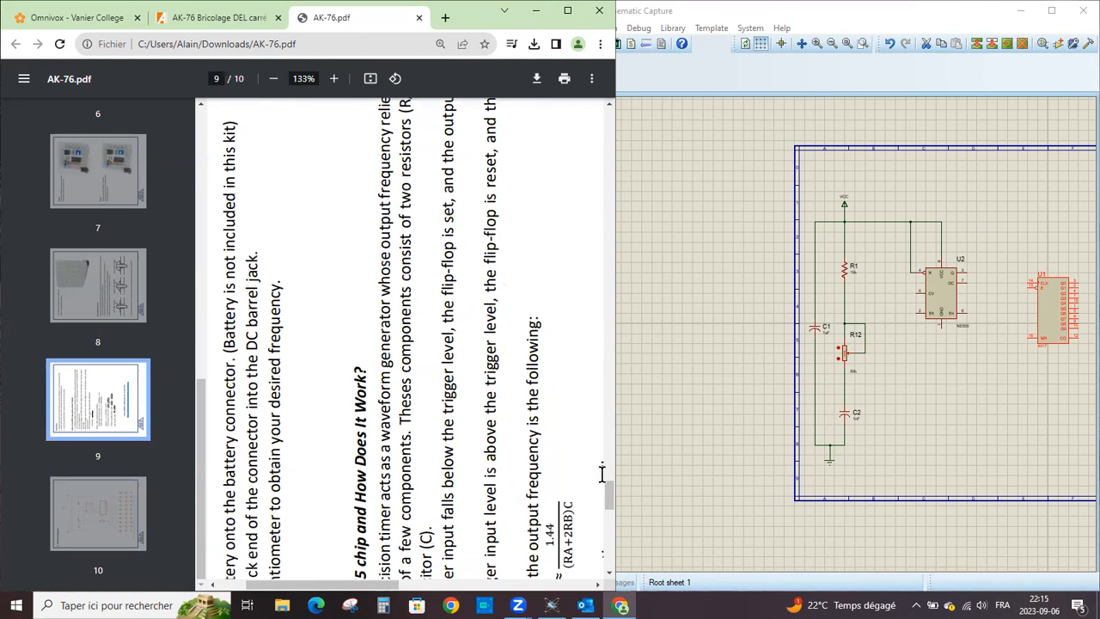
drag(610, 494, 601, 577)
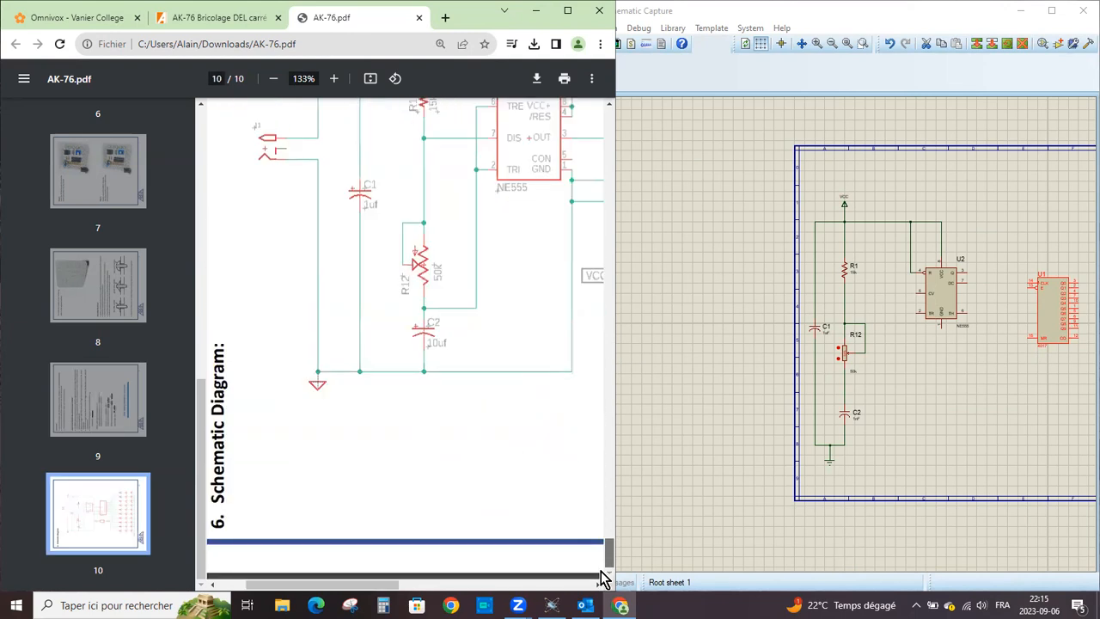
scroll(604, 535, up, 2)
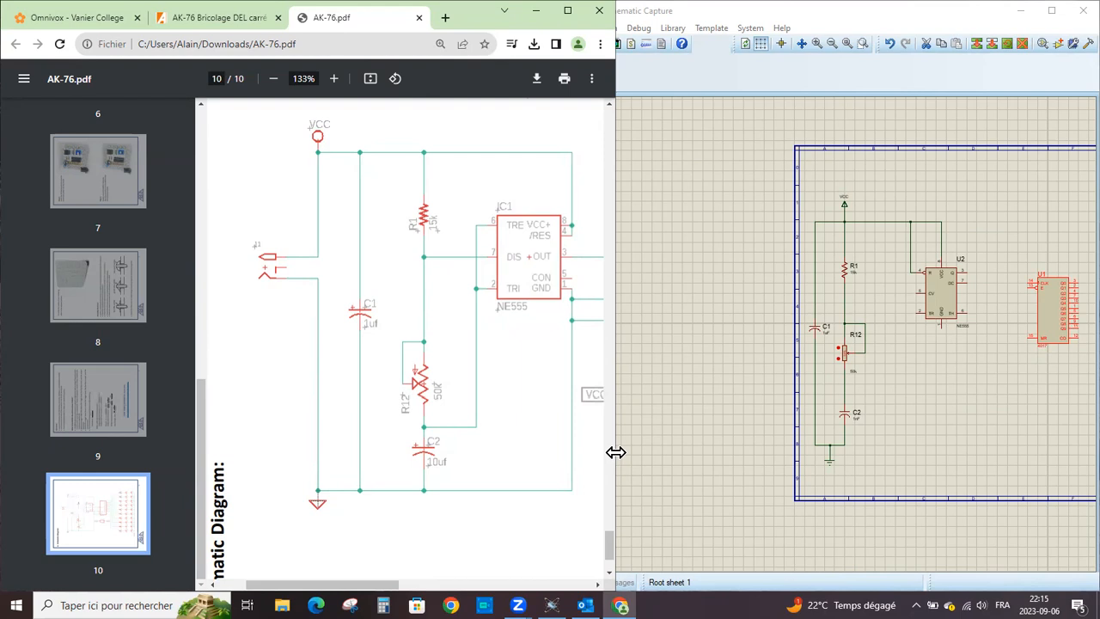
drag(615, 452, 1034, 481)
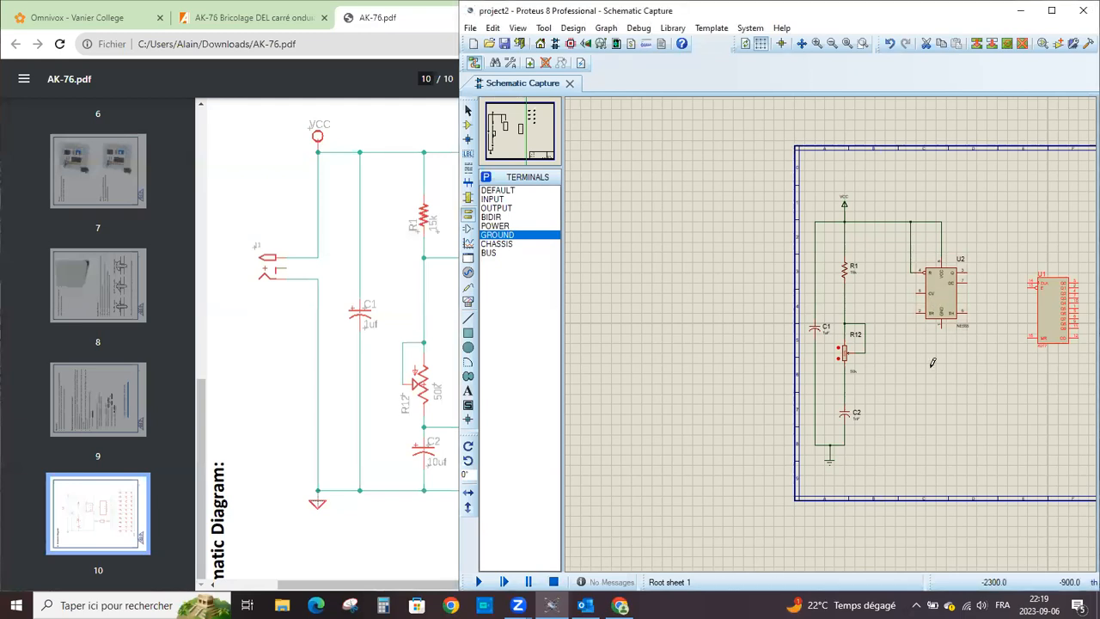
Examine the layout of the whole schematic sheet in Proteus and view U1 up close.
drag(965, 370, 911, 436)
click(910, 430)
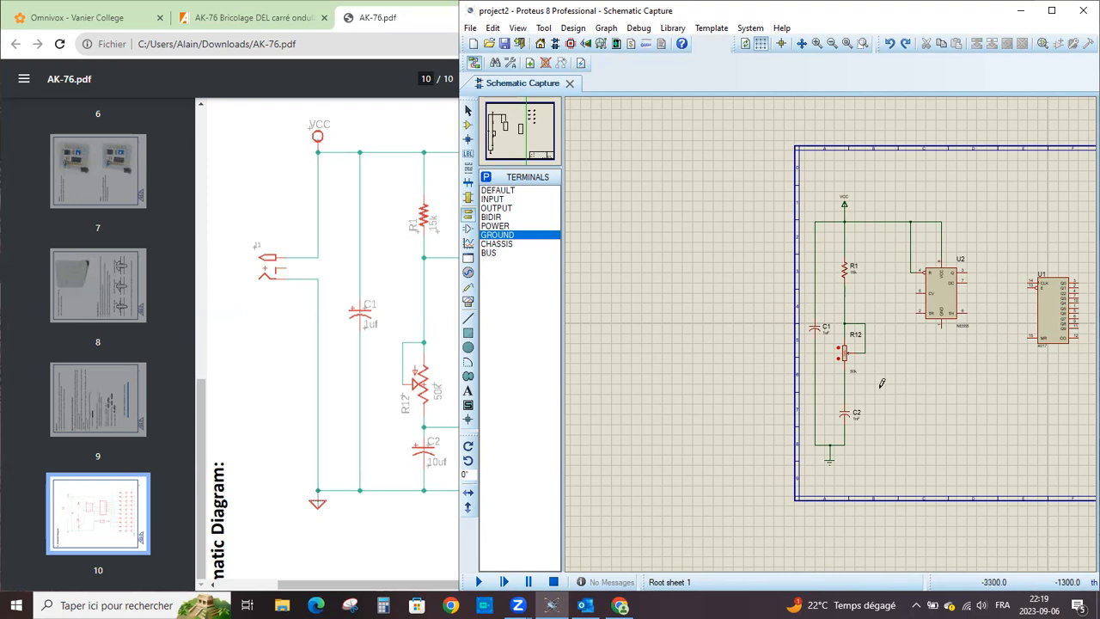
scroll(840, 322, up, 1)
scroll(835, 323, down, 3)
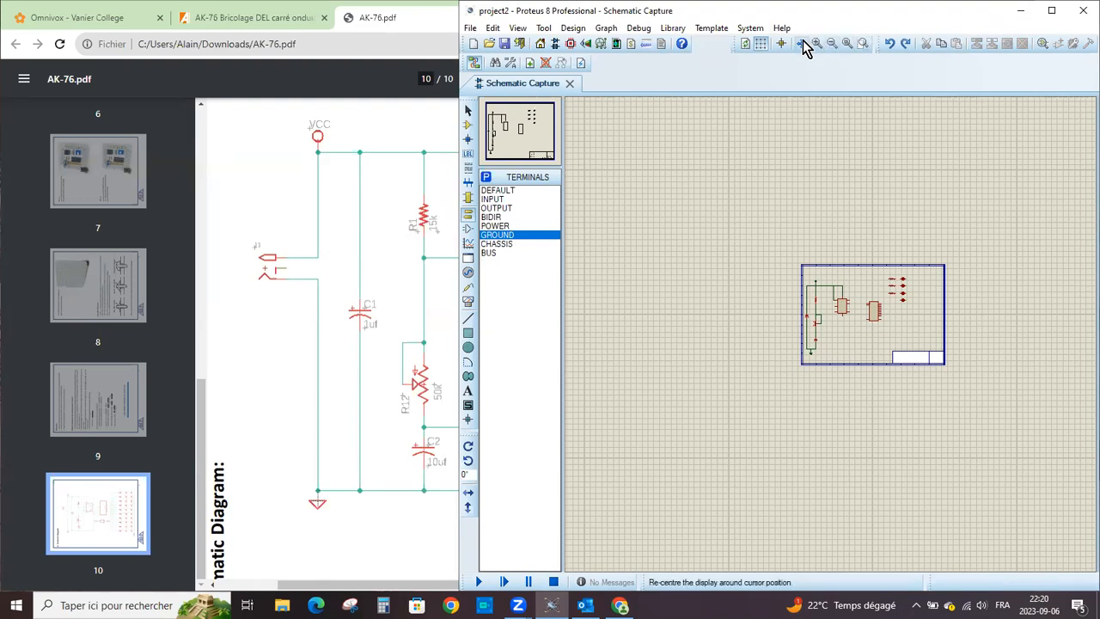
click(846, 45)
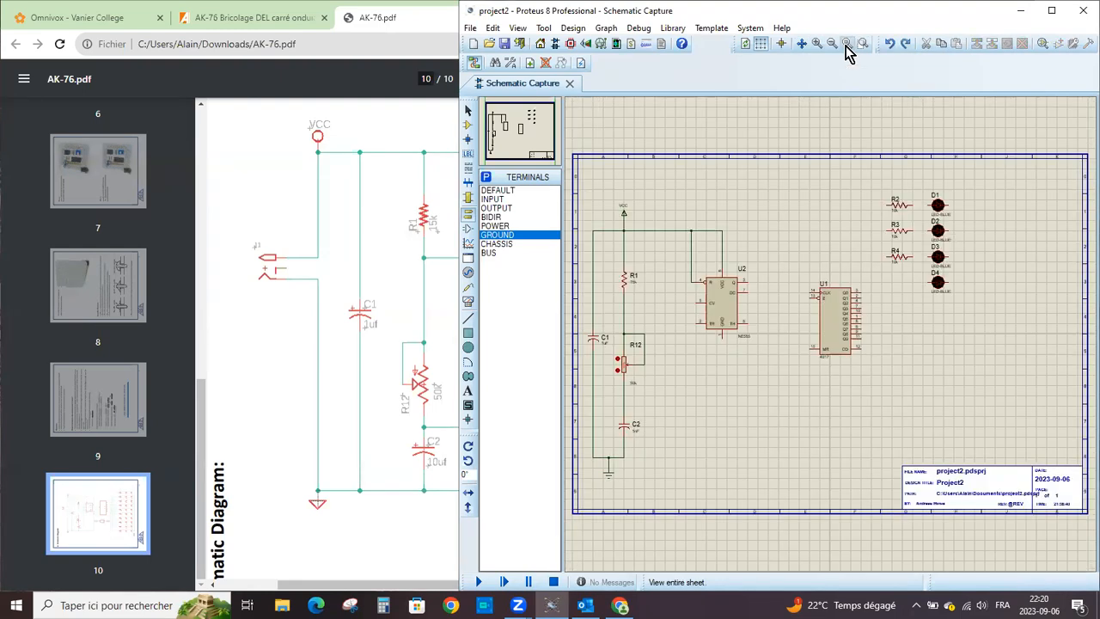
click(817, 44)
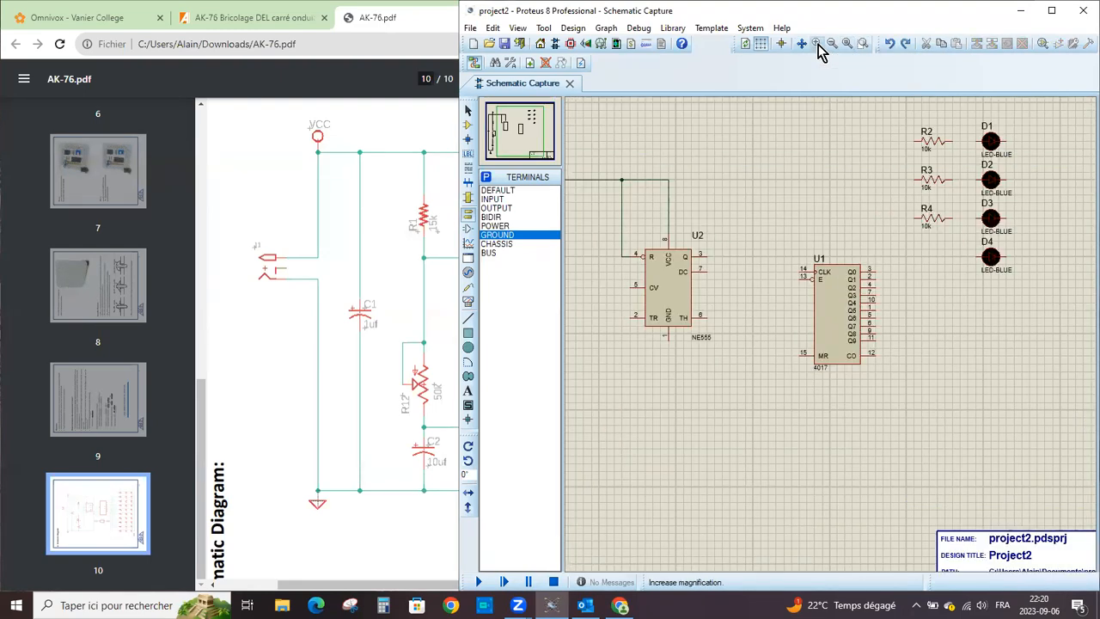
click(817, 44)
click(818, 44)
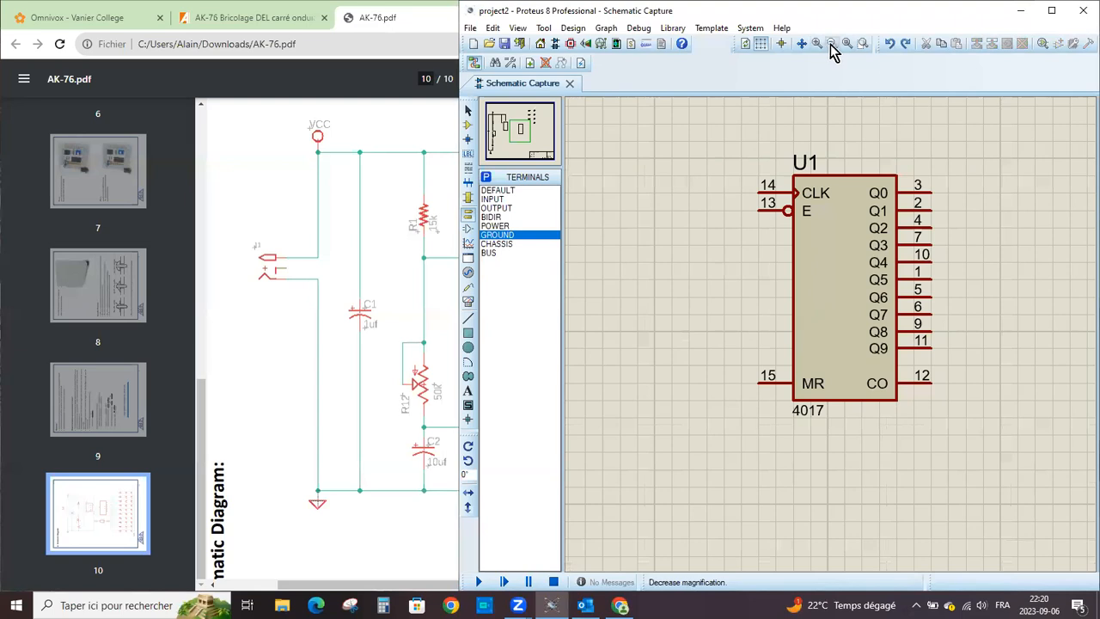
click(832, 45)
click(832, 44)
click(832, 45)
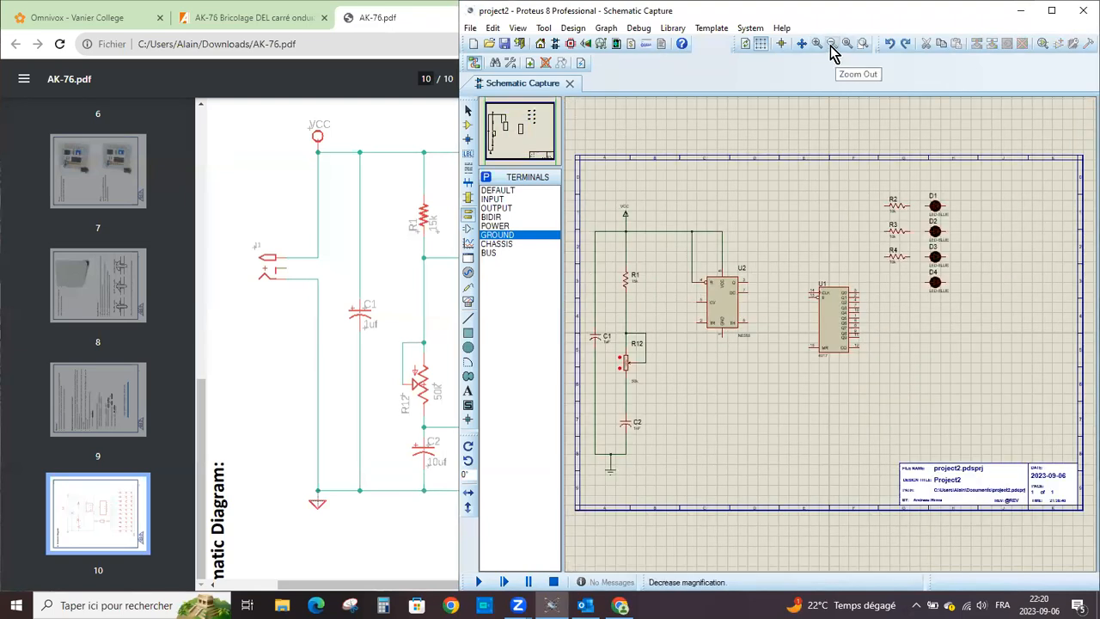
Wire the cathodes of LEDs D1, D2, D3 and D4 together along one common vertical line.
click(831, 44)
click(862, 43)
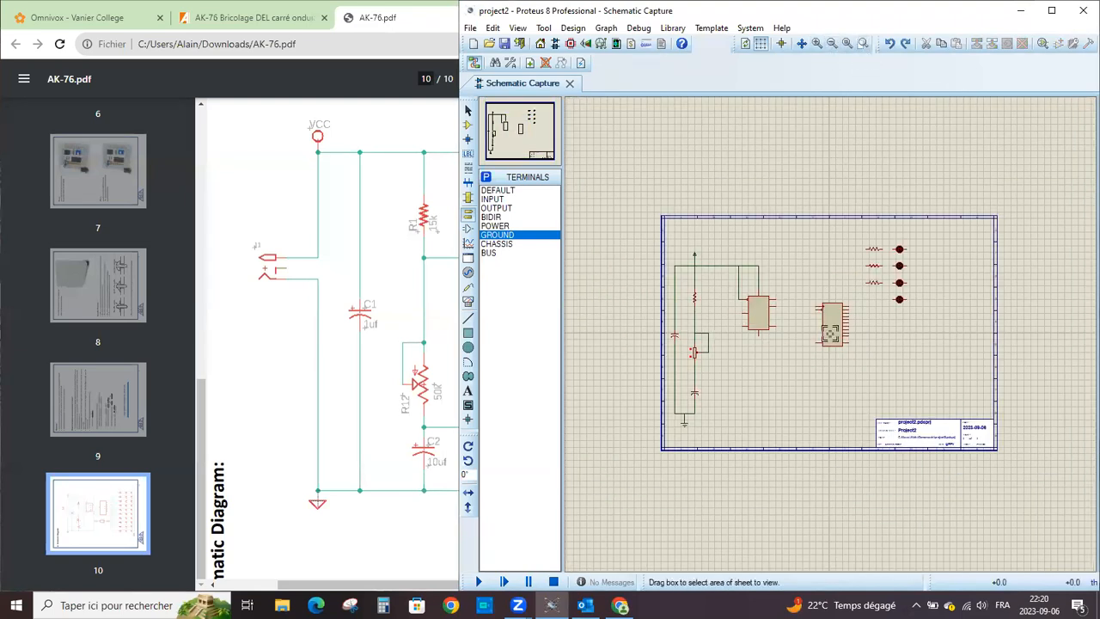
drag(723, 271, 861, 352)
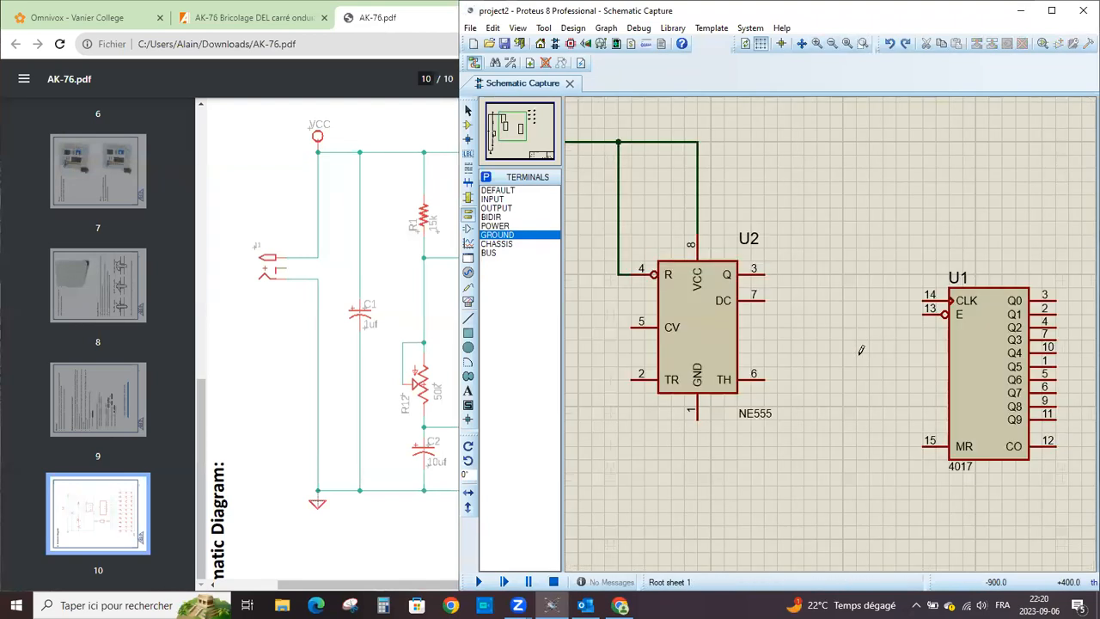
click(516, 127)
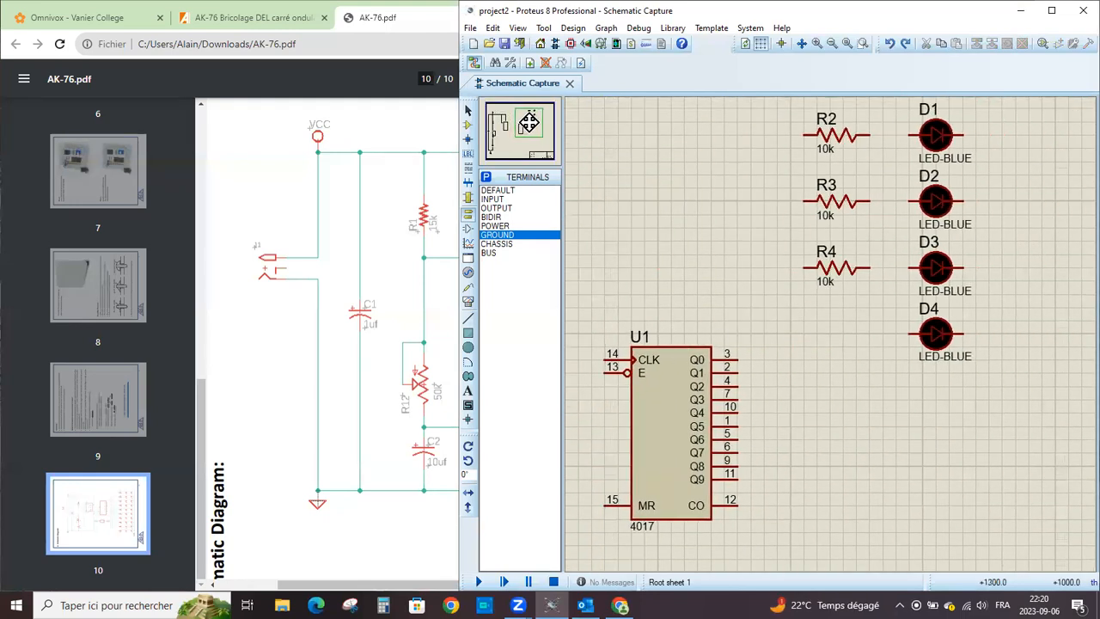
click(525, 125)
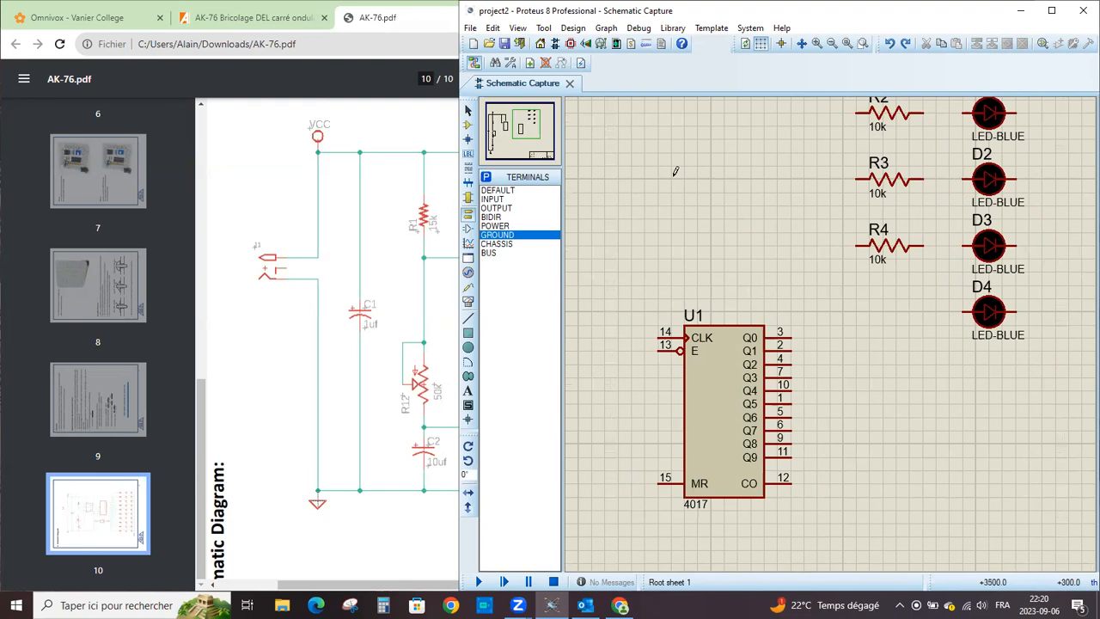
key(F7)
key(F6)
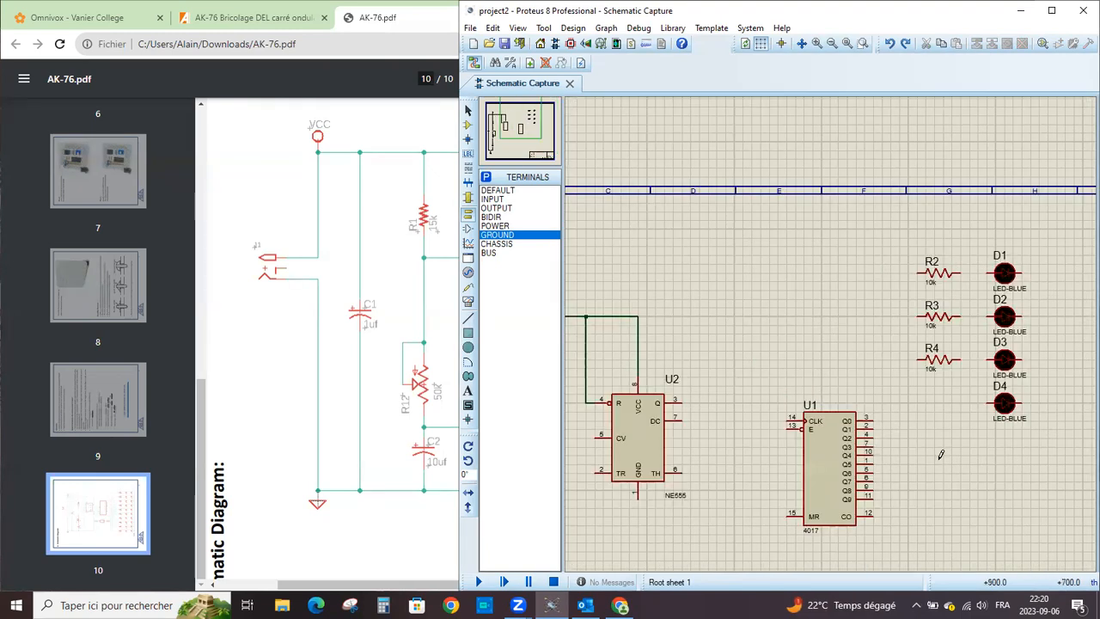
click(1024, 272)
click(1022, 315)
click(1047, 314)
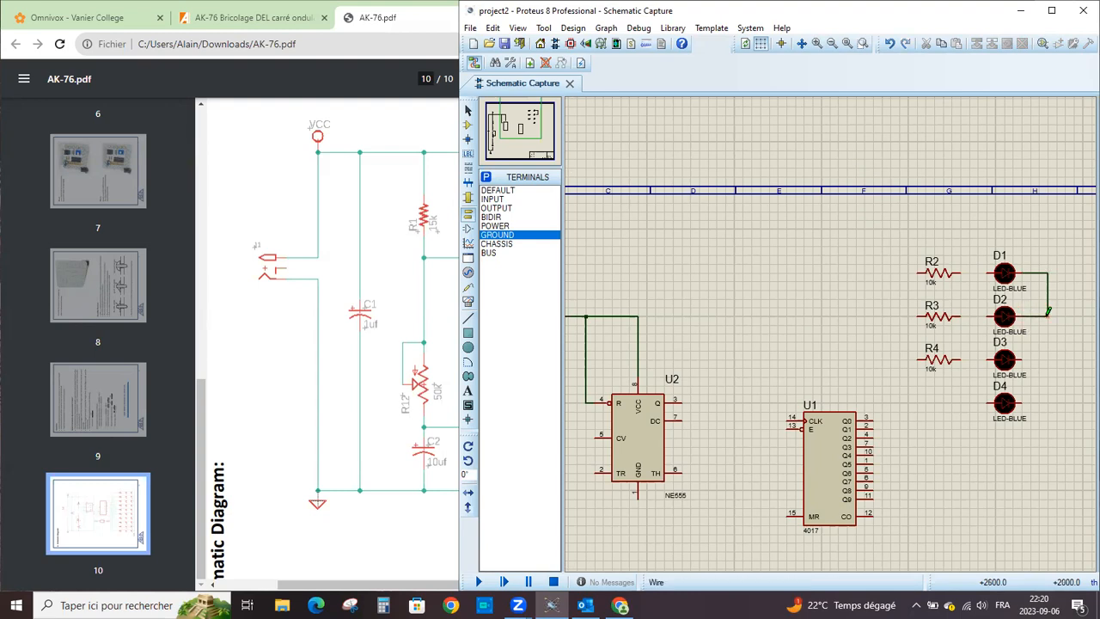
click(1023, 360)
click(1022, 403)
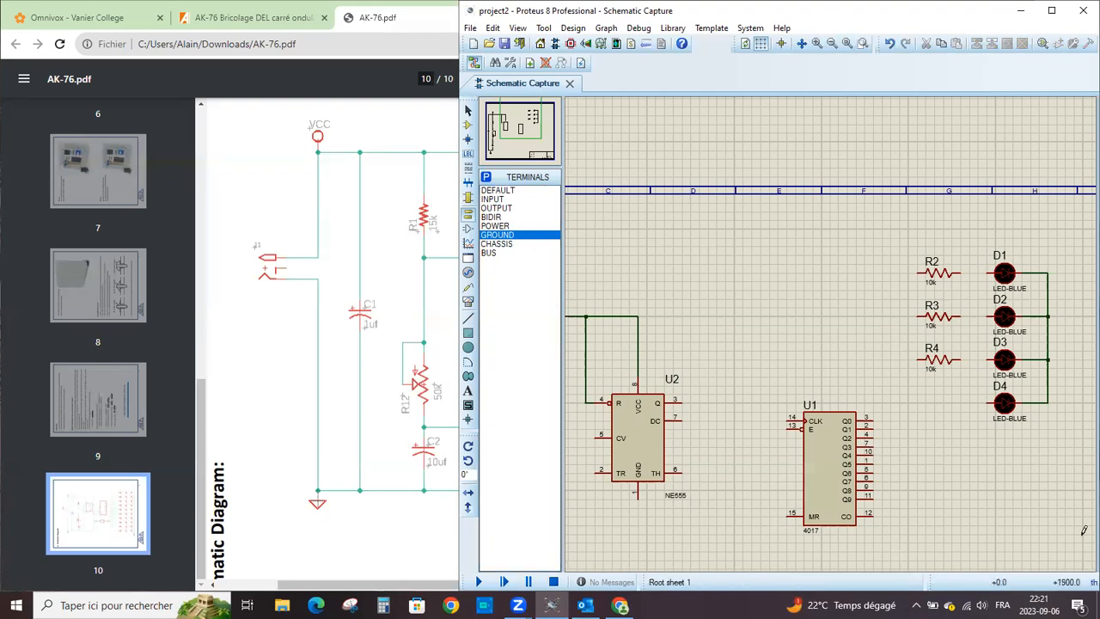
Place a ground terminal well below D4 and wire it to the LEDs' common cathode line.
click(1055, 521)
click(1046, 563)
click(1048, 403)
click(1047, 563)
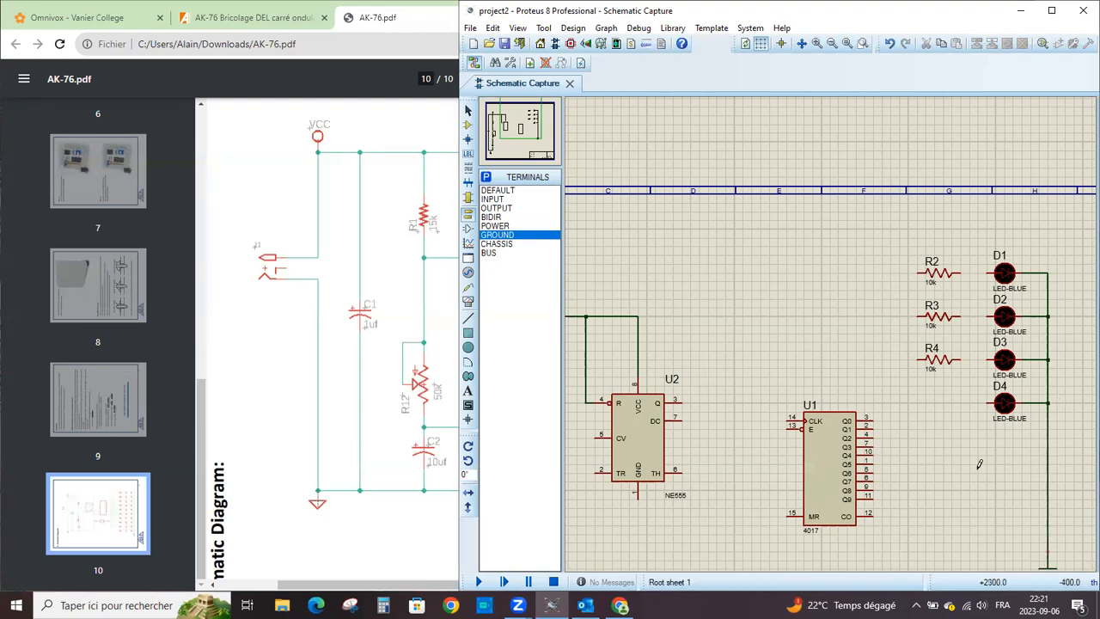
Wire resistor R4 to the anode of LED D3.
click(963, 356)
click(991, 359)
click(918, 358)
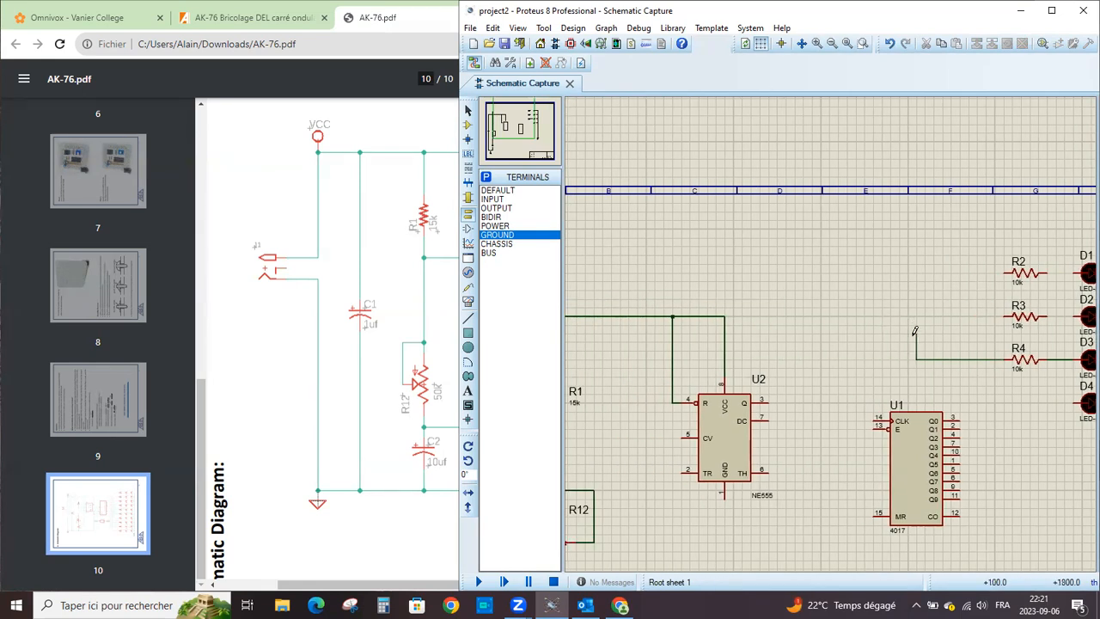
key(Escape)
Check the CD4017 output wiring in AK-76.pdf in Chrome, return to Proteus, and wire R4's free end to output Q2 of U1.
click(374, 338)
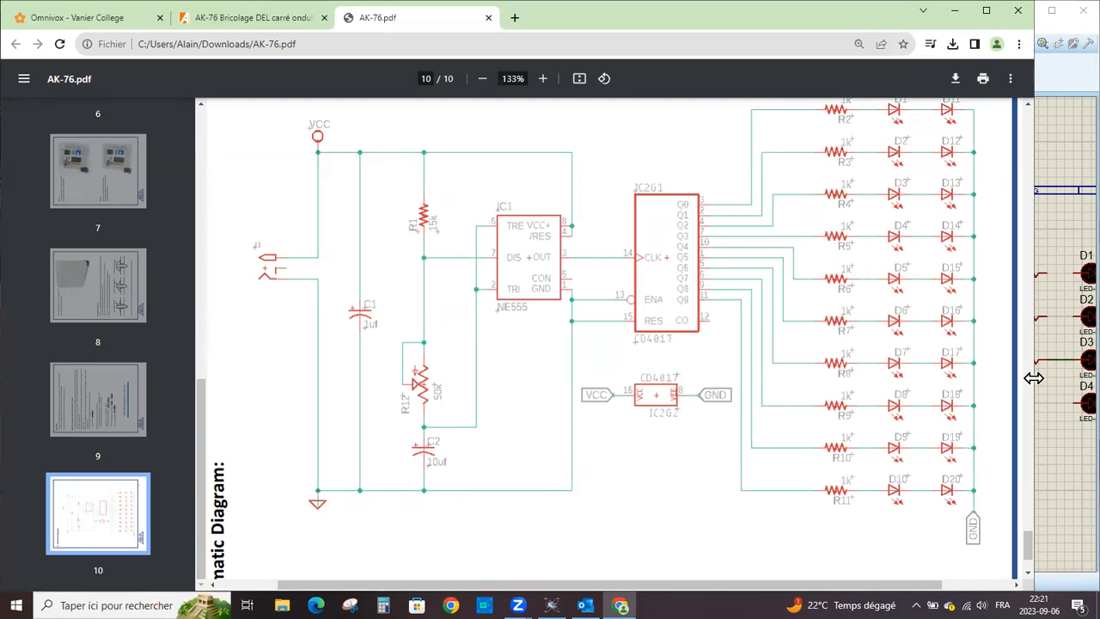
drag(1034, 378, 906, 563)
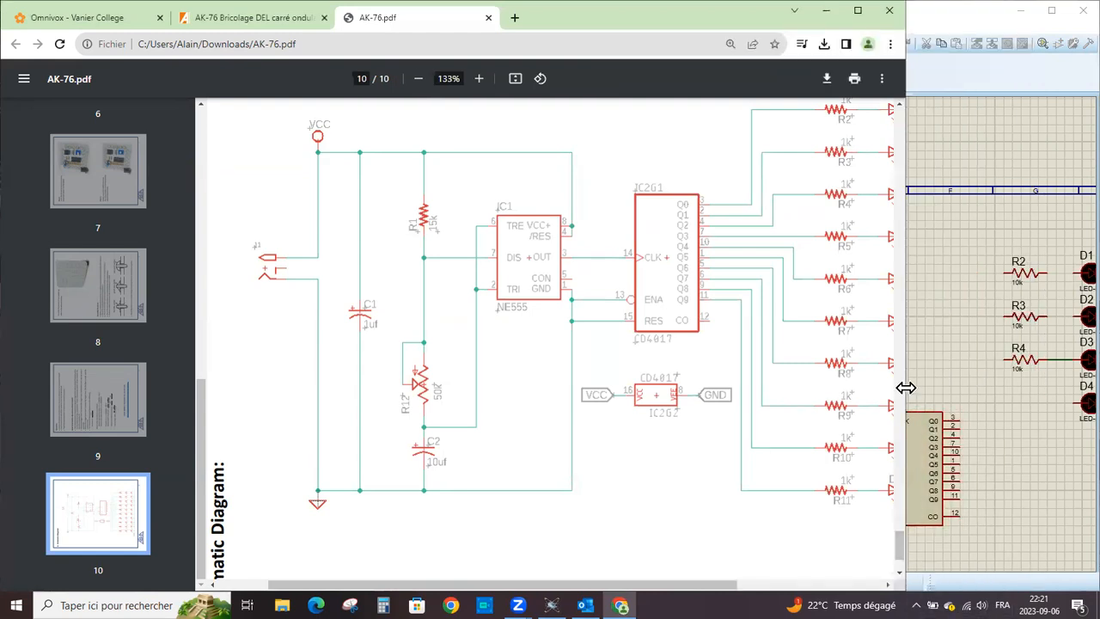
drag(906, 387, 945, 388)
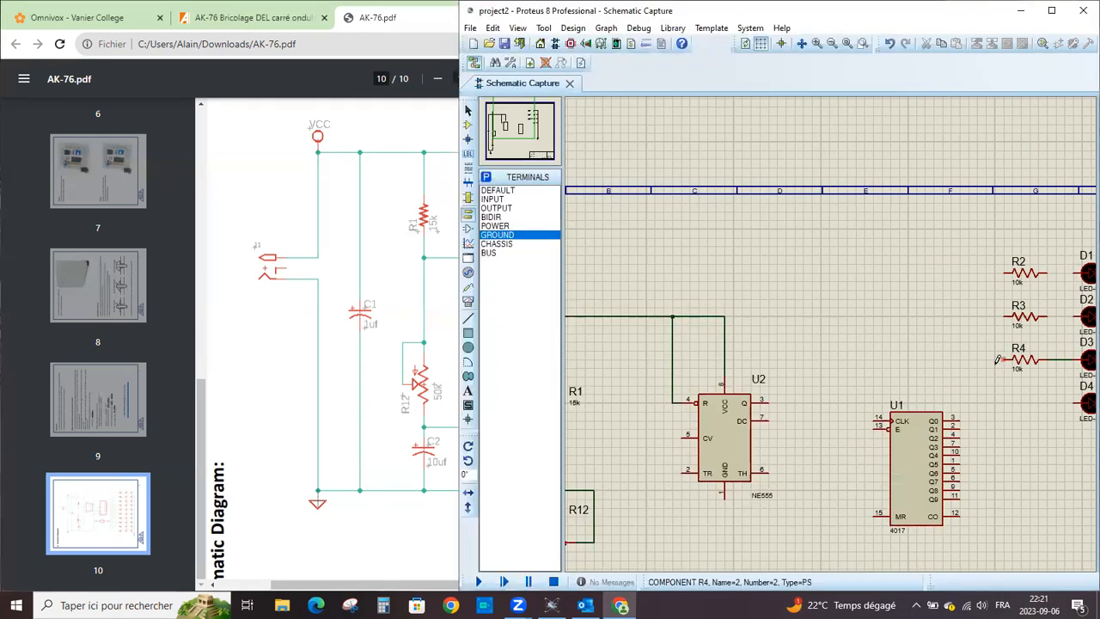
click(1004, 359)
click(1004, 360)
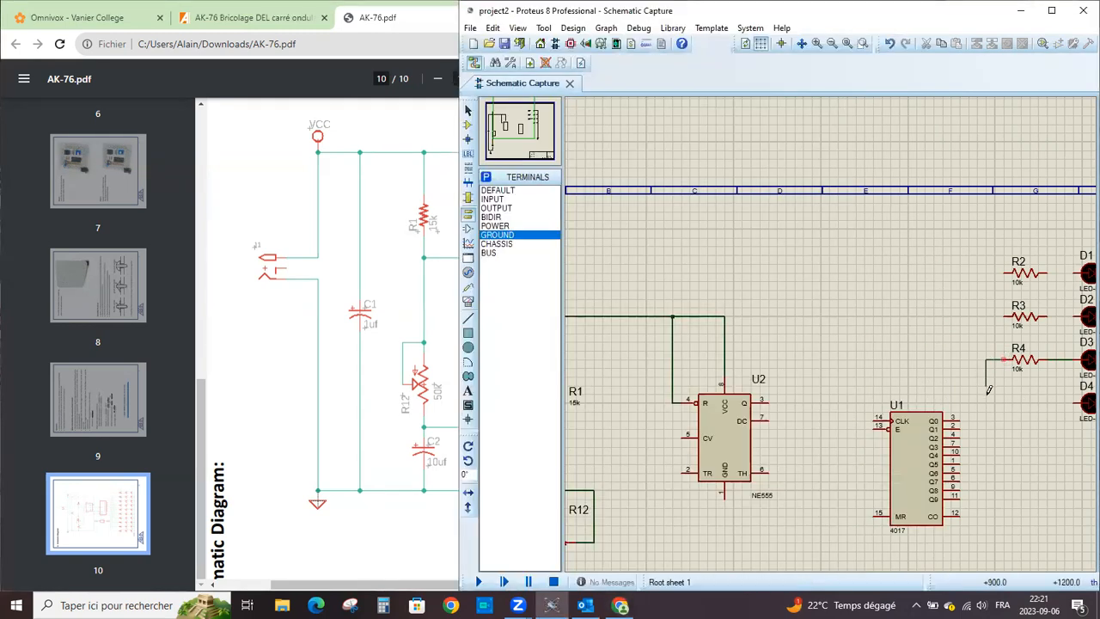
click(961, 434)
Review the wired LED branch on the whole sheet and view R4's value up close.
scroll(976, 499, down, 2)
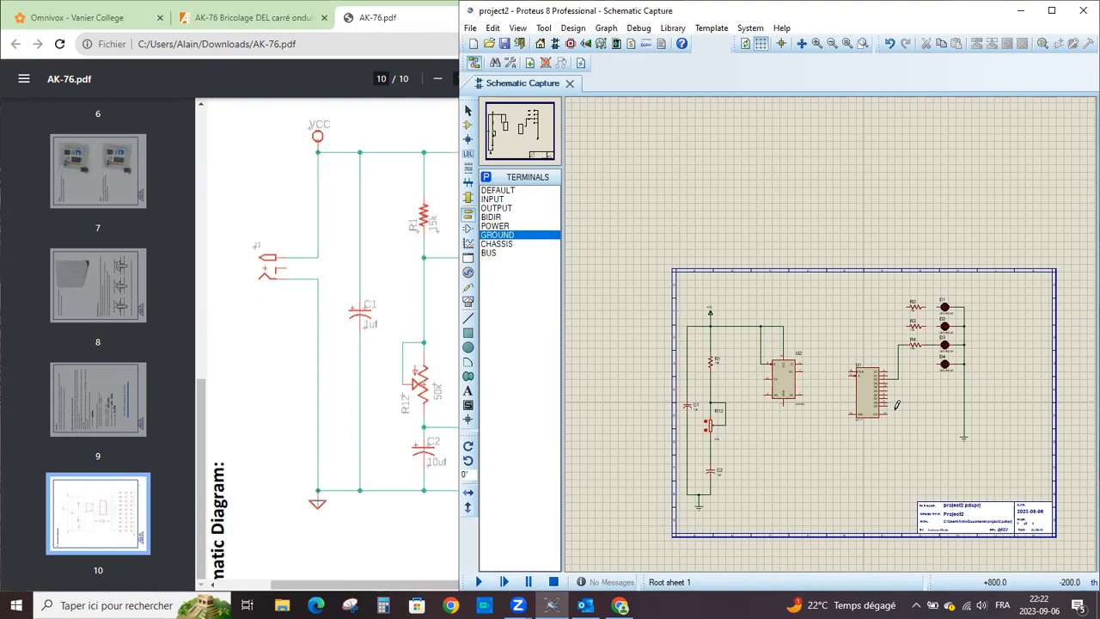
scroll(832, 327, up, 4)
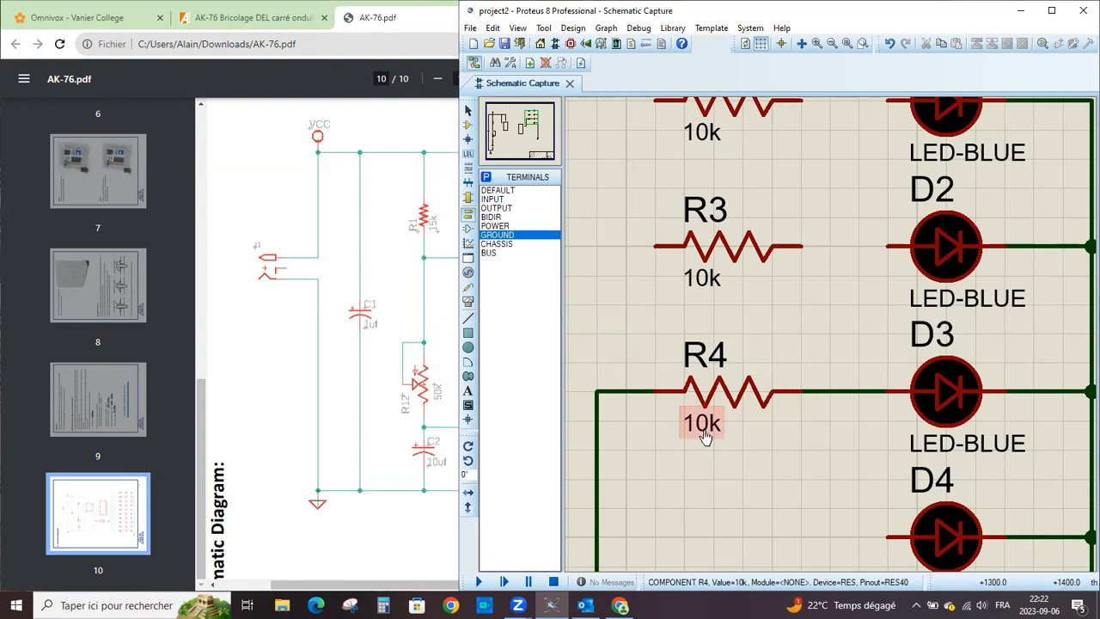
scroll(705, 436, down, 4)
scroll(796, 365, down, 1)
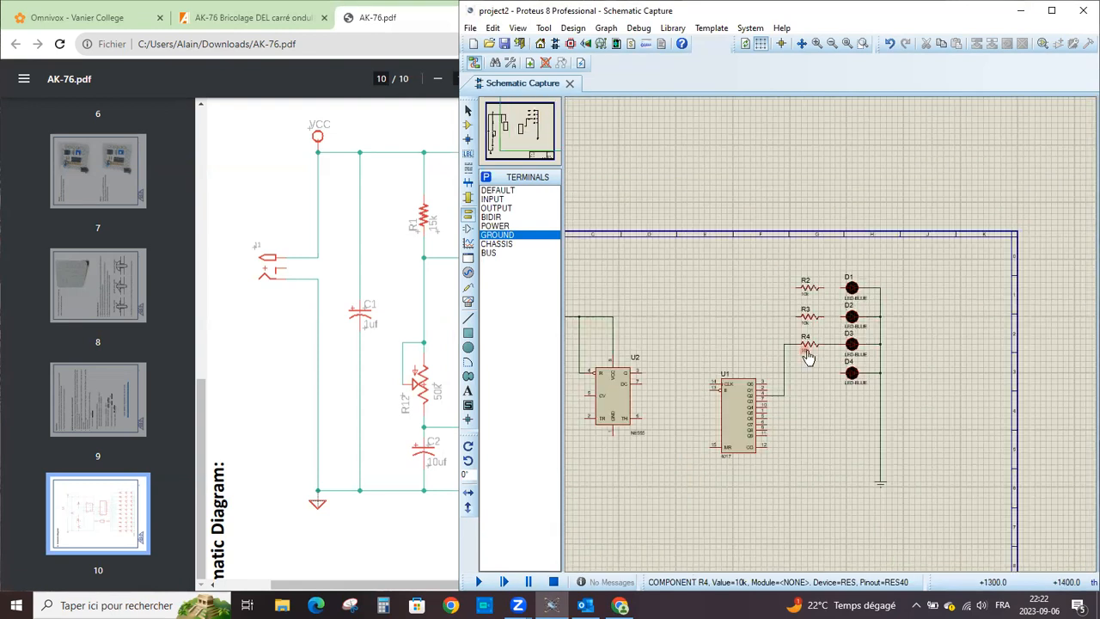